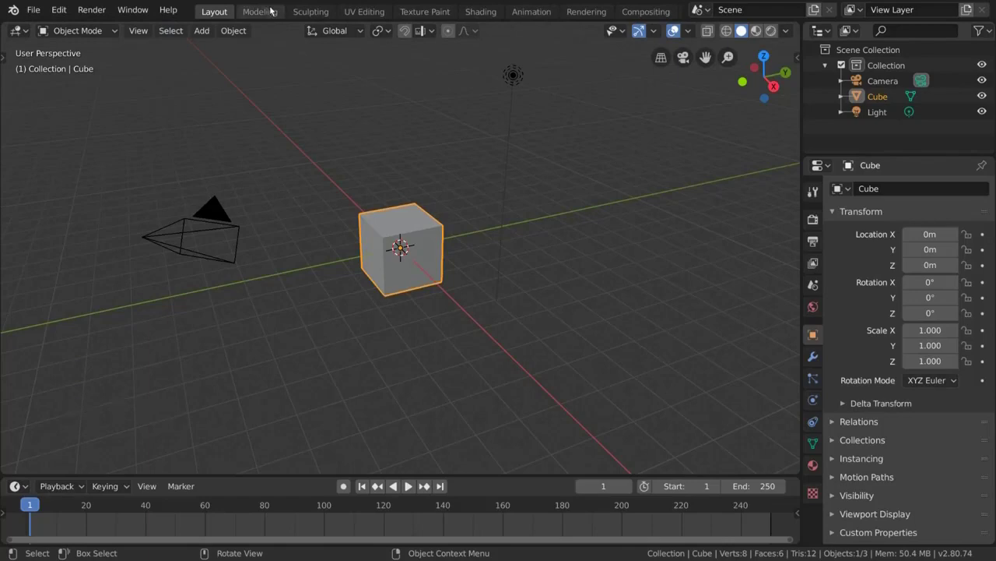
Look through the Modeling, Sculpting, UV Editing and Texture Paint workspaces.
left_click(262, 11)
left_click(312, 12)
left_click(365, 12)
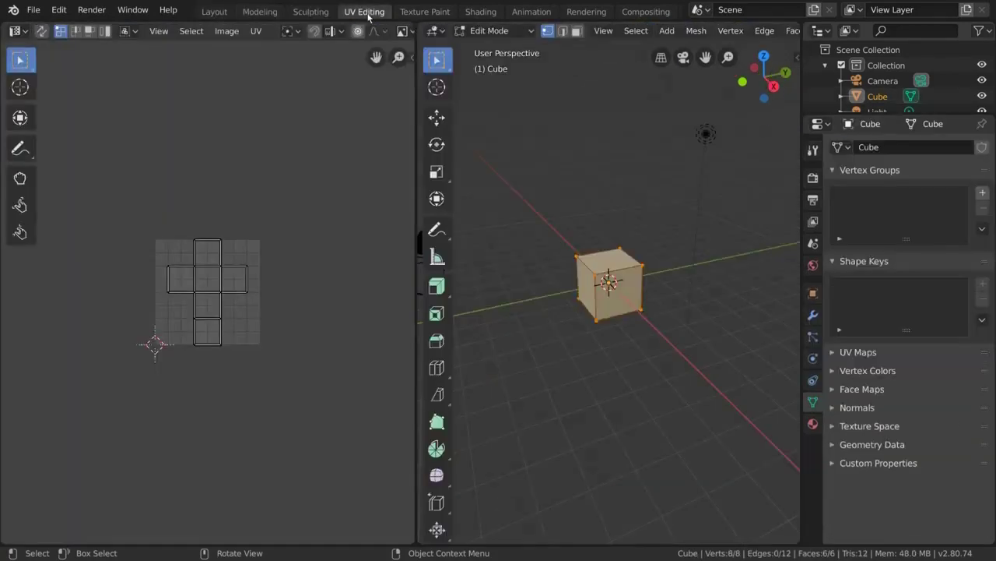
left_click(425, 11)
Select the four top vertices of the cube in the Modeling workspace.
left_click(261, 12)
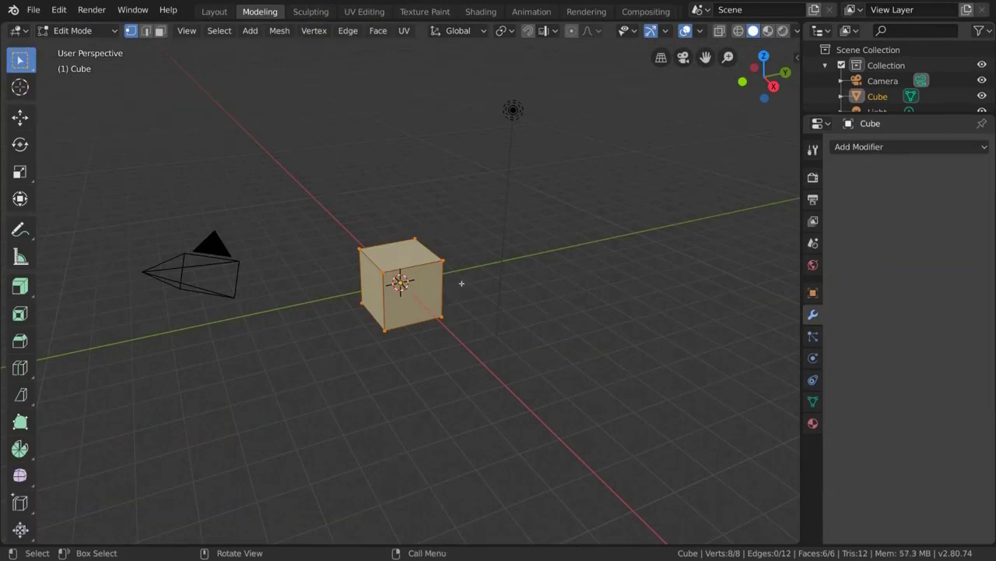
left_click(442, 261)
left_click(414, 238, "shift")
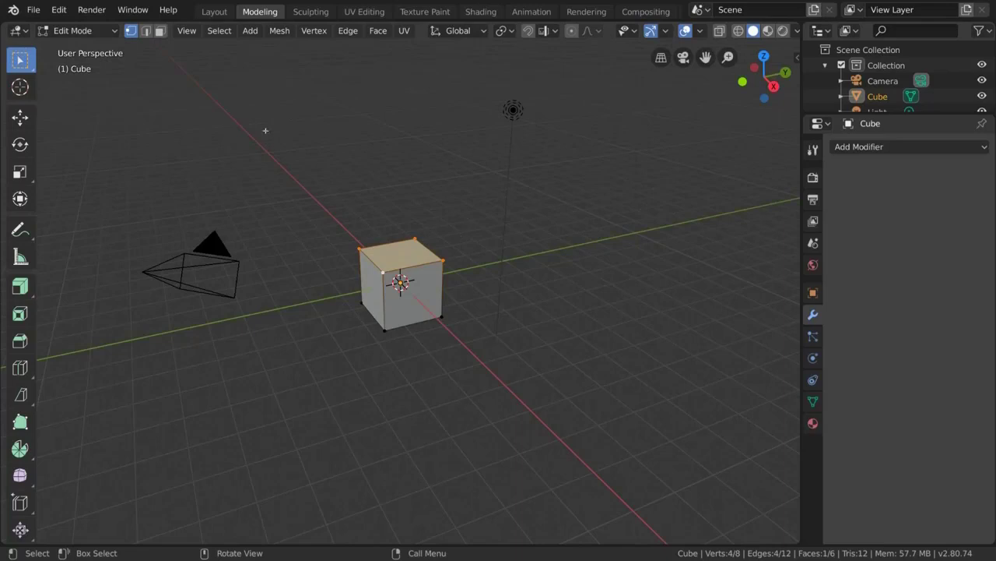
Switch the cube from Edit Mode to Object Mode in the Layout workspace and return to the Modeling workspace.
left_click(103, 31)
left_click(215, 11)
left_click_drag(115, 31, 93, 66)
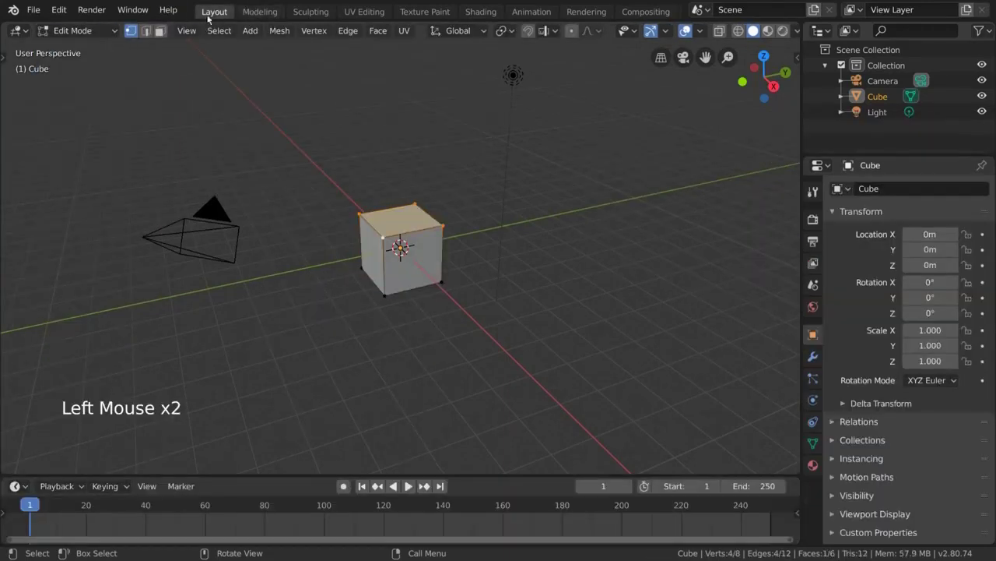
key("Tab")
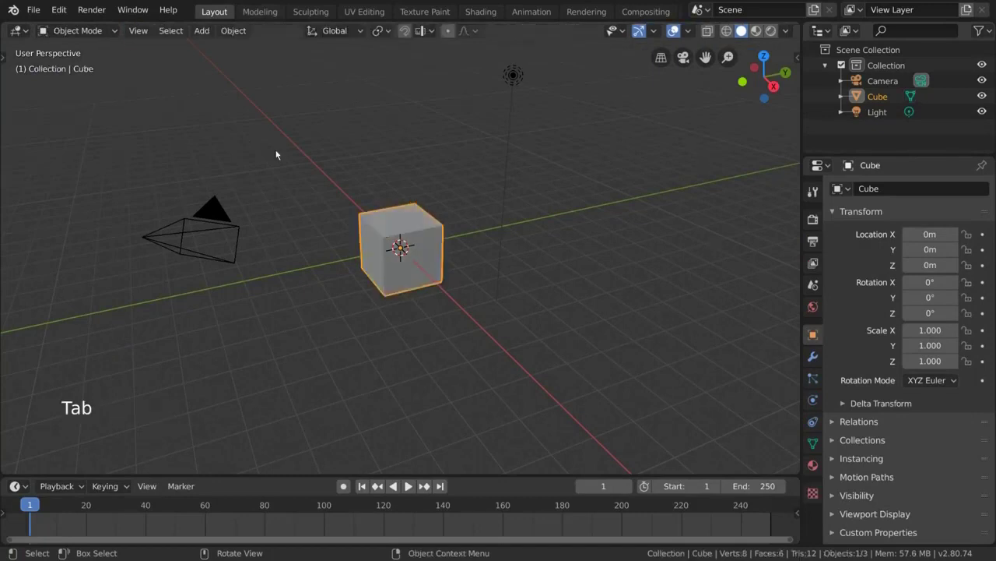
left_click(264, 11)
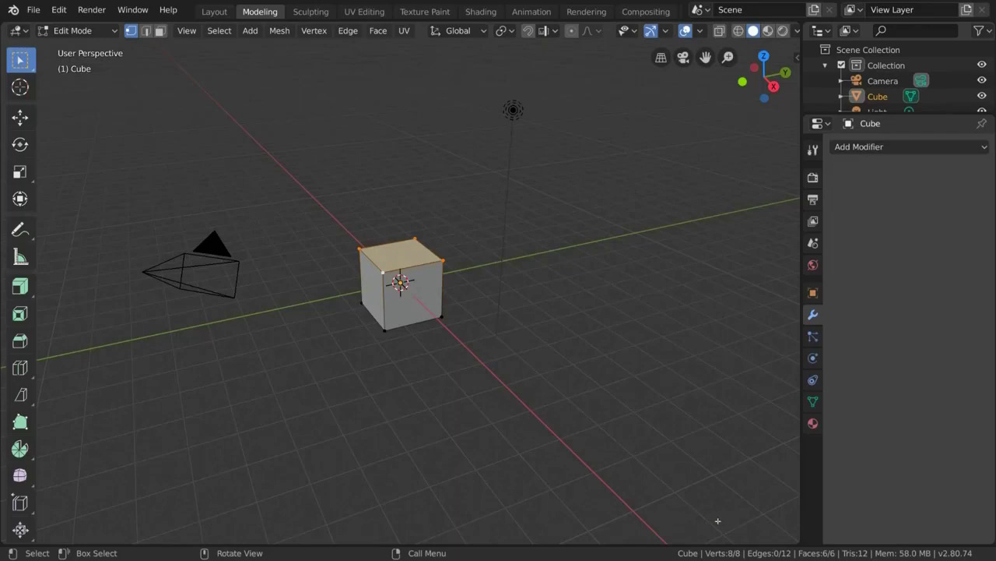
Open the Sculpting workspace and apply Shade Smooth to the cube through the operator search.
left_click(311, 11)
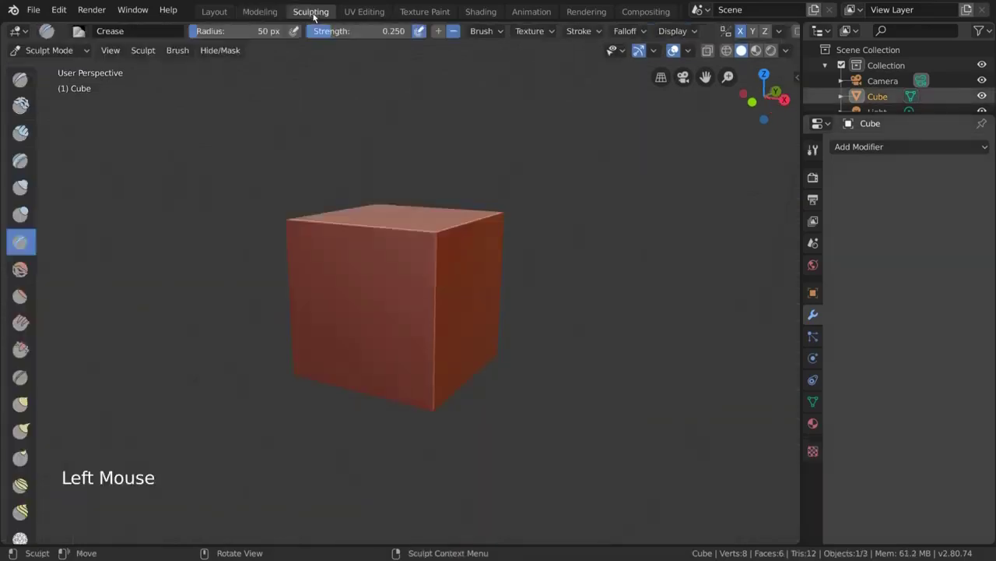
key("F3")
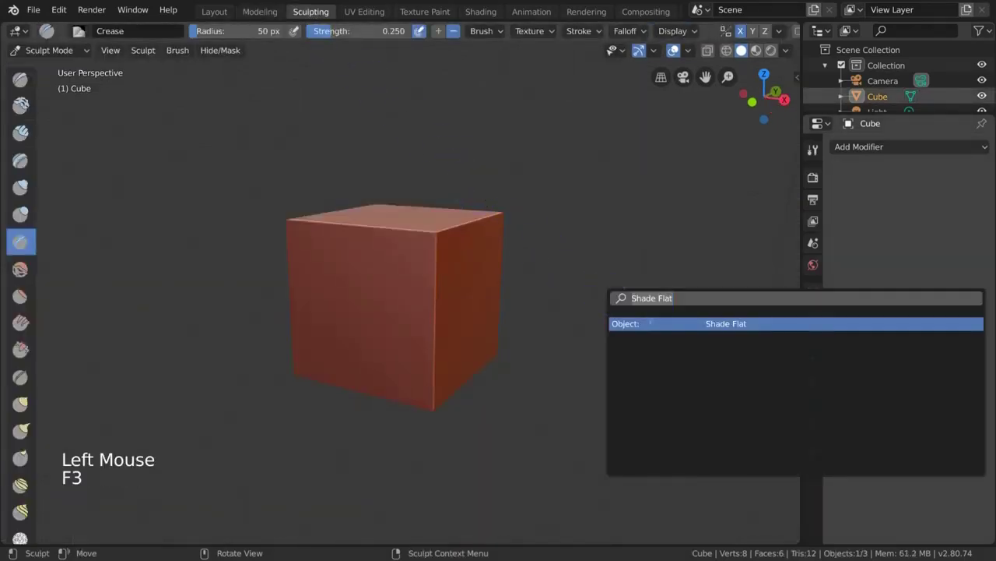
key("BackSpace")
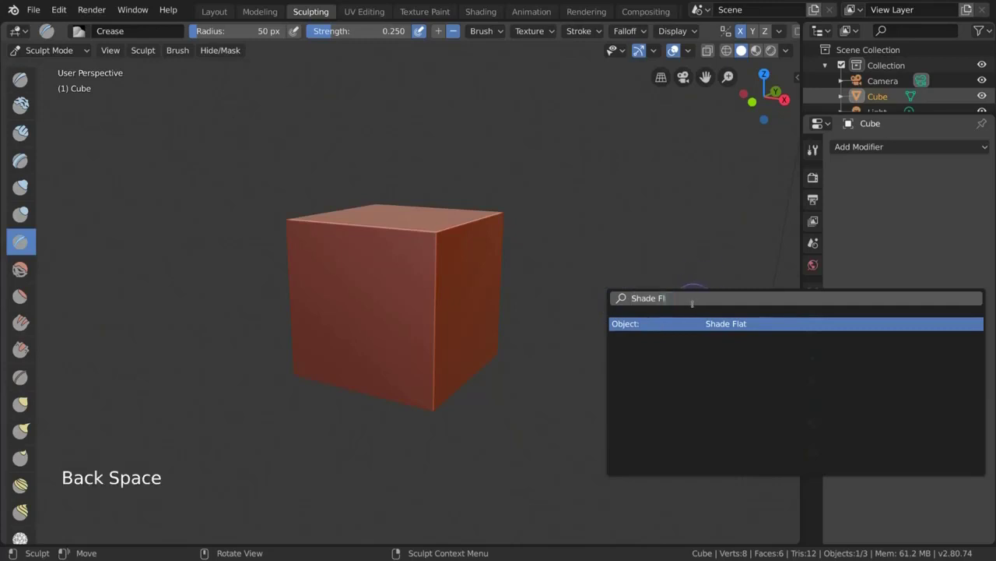
key("BackSpace")
type("smo")
key("Return")
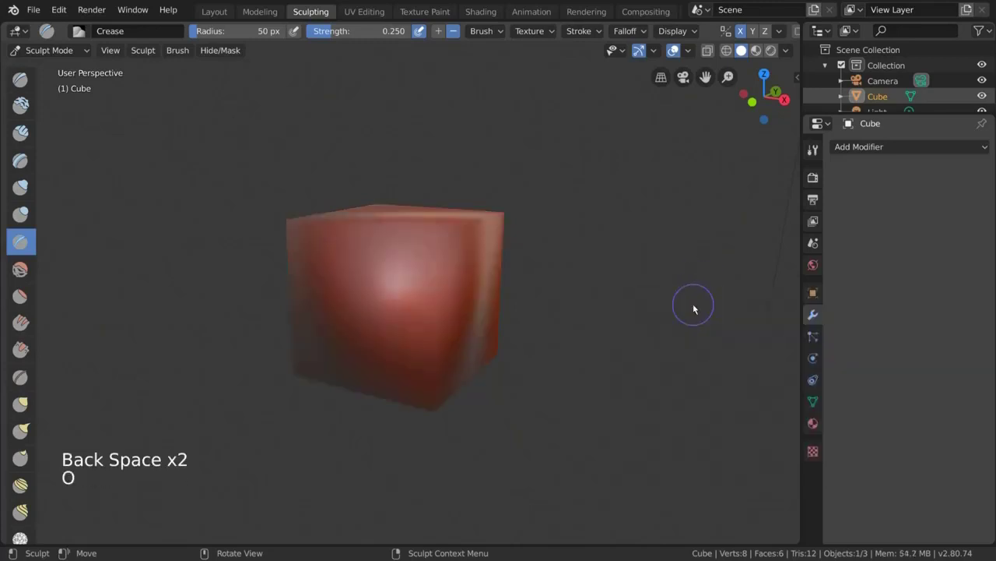
Add a Multiresolution modifier to the cube and subdivide it four times.
left_click(897, 146)
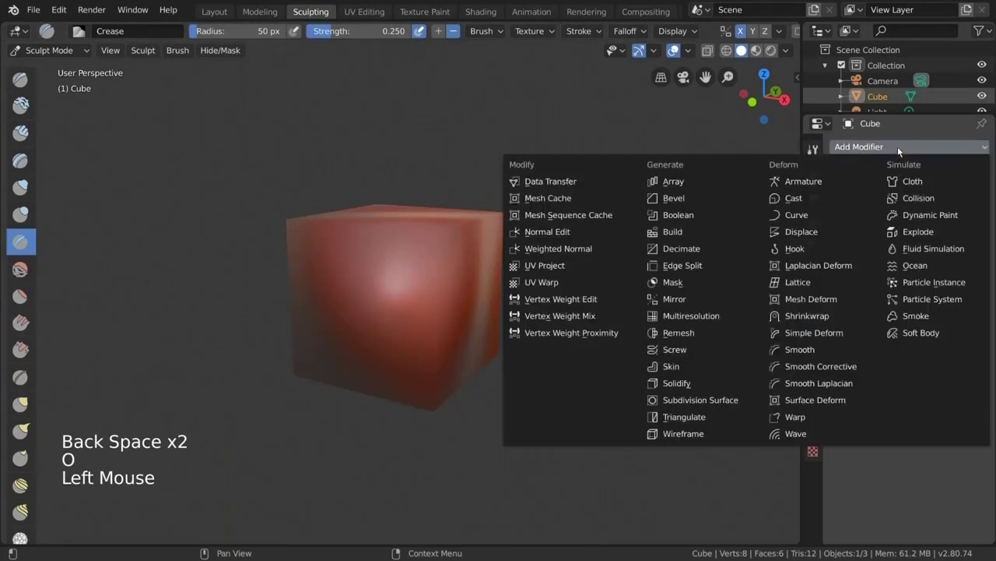
left_click(734, 317)
left_click(938, 232)
left_click(938, 232)
left_click(938, 232)
left_click(938, 232)
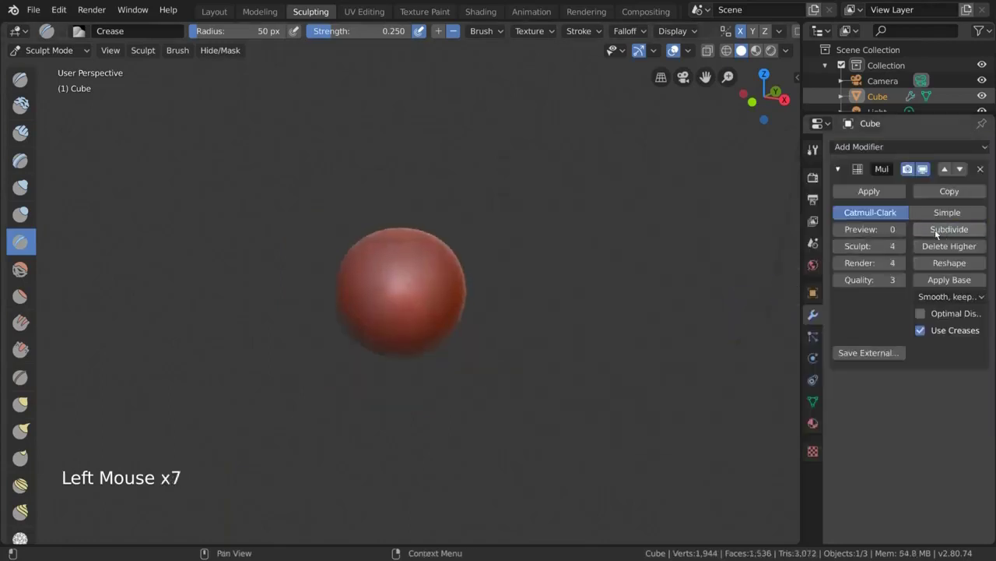
Sculpt a stroke on the subdivided cube with the Crease brush and another with the Fill/Deepen brush.
mouse_move(424, 269)
left_mouse_down()
mouse_move(409, 289)
mouse_move(436, 260)
mouse_move(410, 256)
left_mouse_up()
left_click(21, 321)
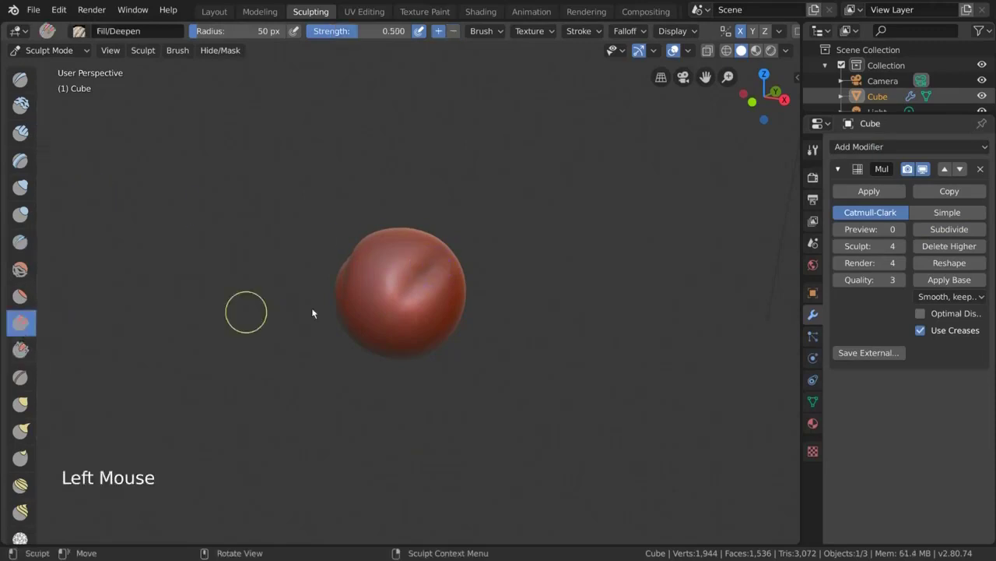
mouse_move(442, 305)
left_mouse_down()
mouse_move(373, 324)
mouse_move(441, 310)
mouse_move(513, 226)
left_mouse_up()
Pull several spikes out of the ball with the Snake Hook brush and subdivide the Multiresolution modifier once more to level 5.
left_click(15, 441)
left_click_drag(400, 281, 436, 188)
left_click_drag(431, 305, 529, 324)
left_click_drag(401, 338, 564, 349)
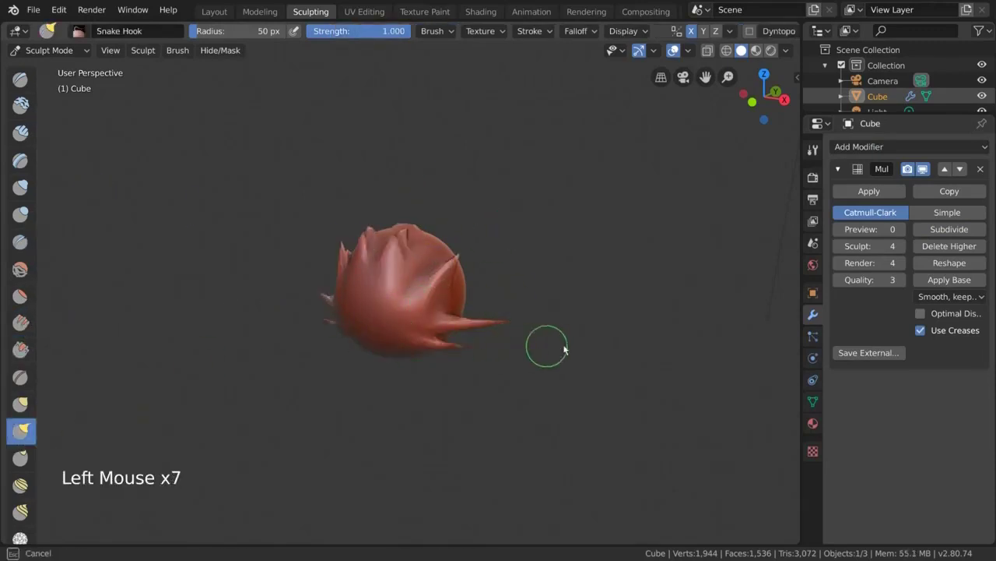
left_click_drag(418, 290, 475, 196)
left_click_drag(438, 258, 576, 151)
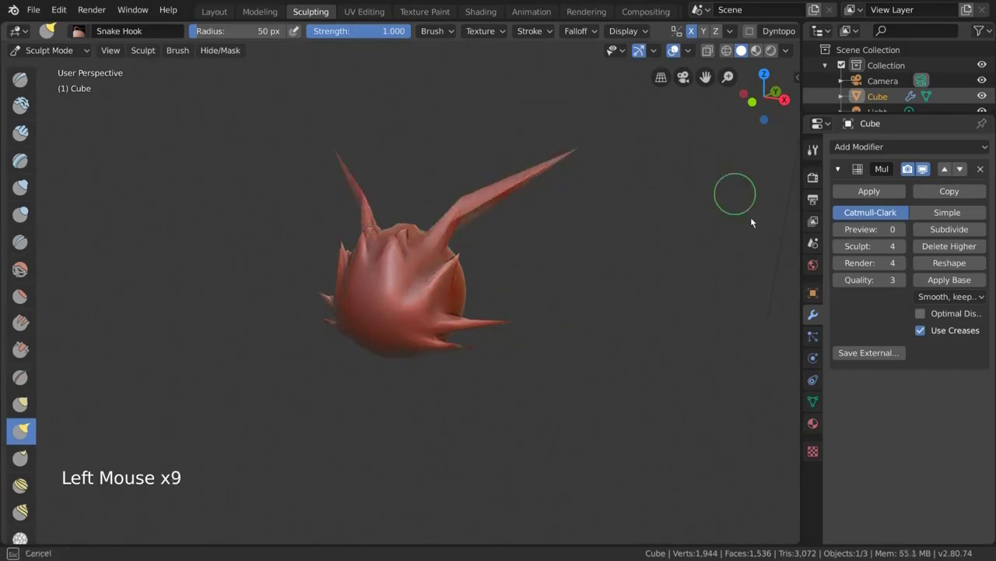
left_click_drag(449, 303, 506, 287)
left_click(938, 230)
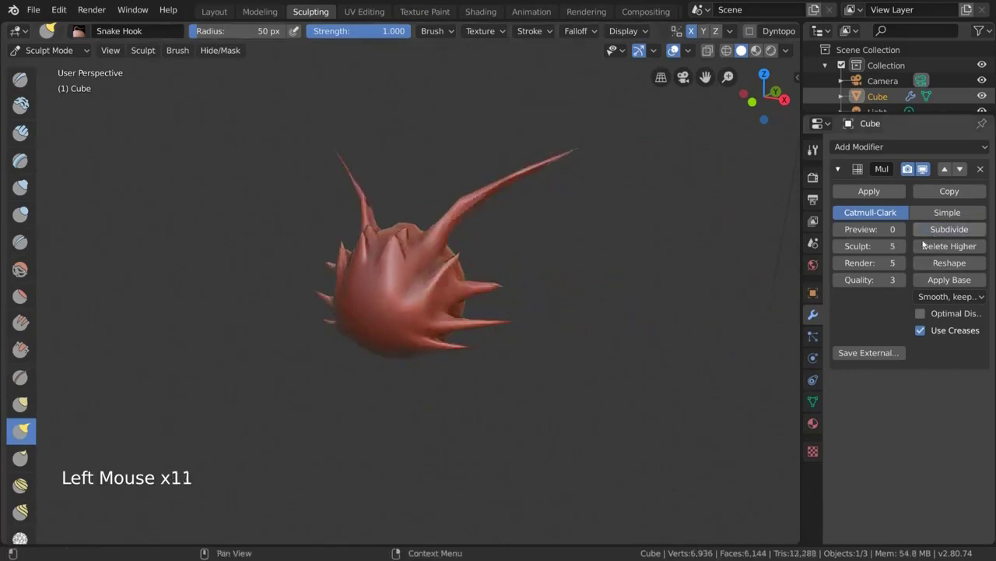
middle_click_drag(613, 267, 568, 367)
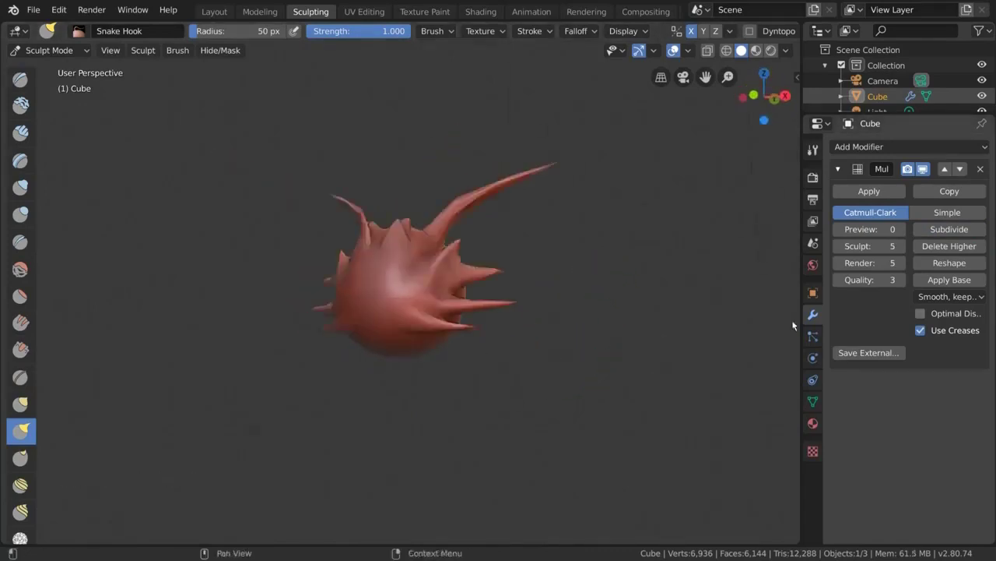
Examine the cube's UV layout and the UV editor's header options in the UV Editing workspace.
left_click(363, 12)
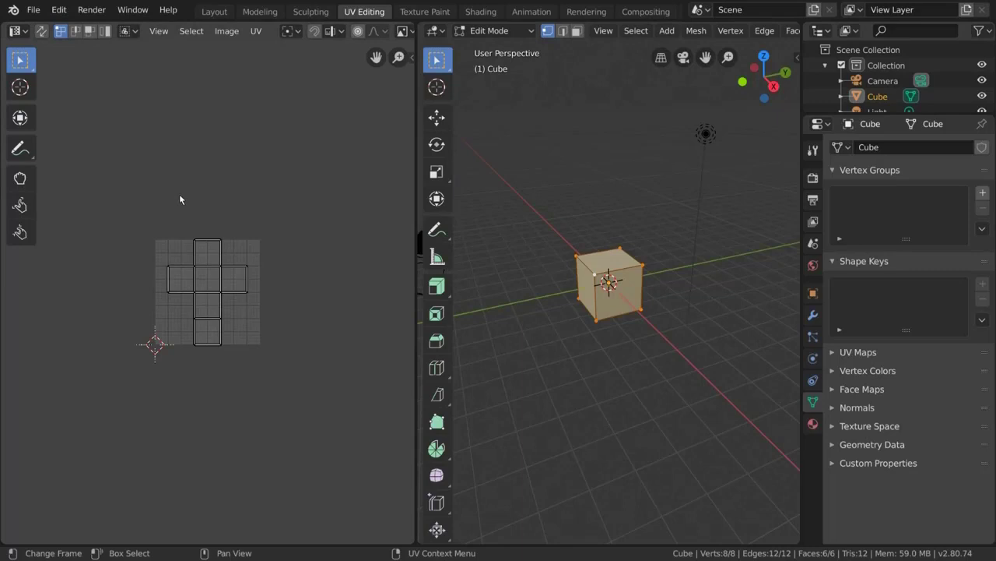
scroll(217, 35, "down", 5)
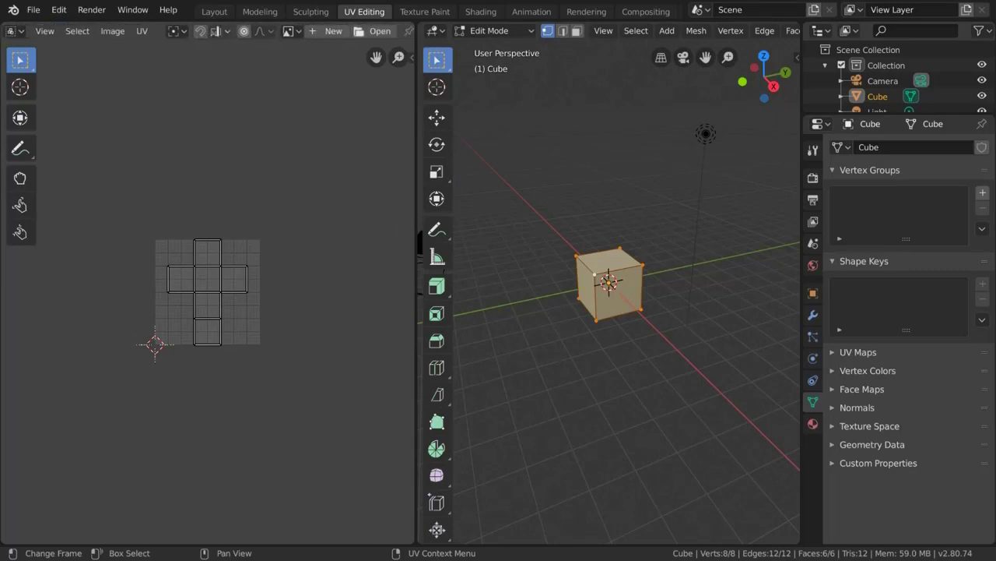
left_click(253, 31)
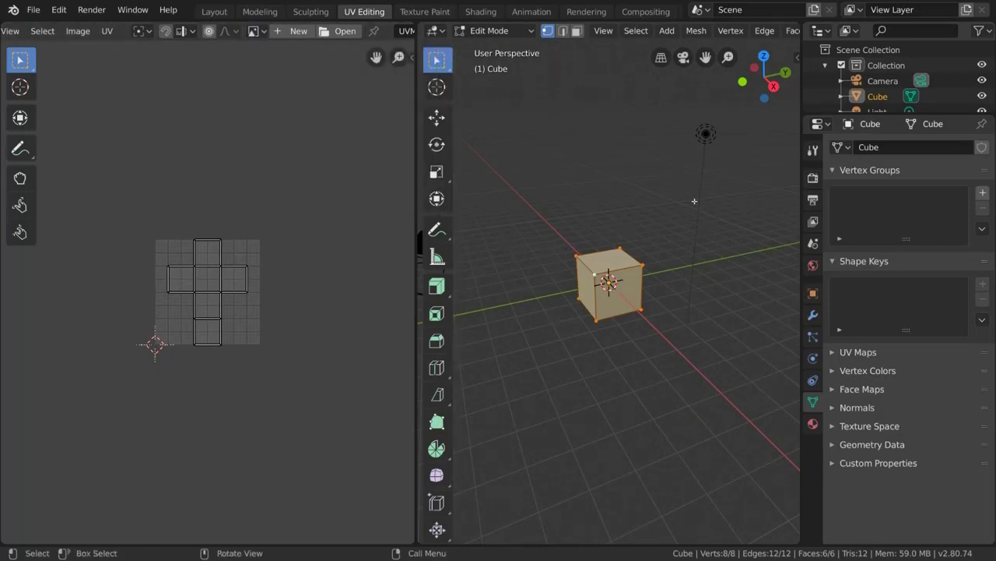
In the Texture Paint workspace, assign a new blank 1024 × 1024 px Image Texture named Untitled to the material's Base Color.
left_click(428, 11)
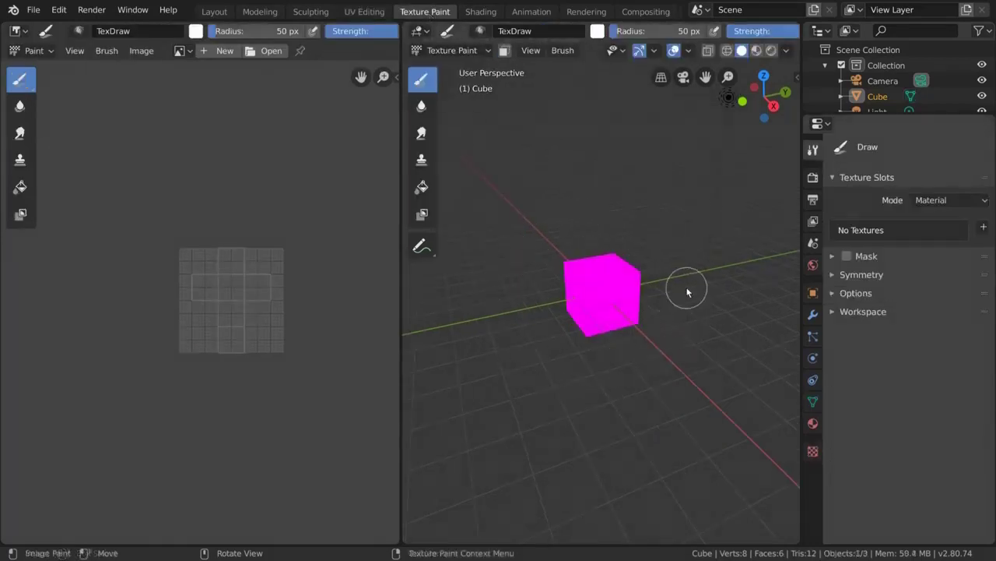
left_click(812, 424)
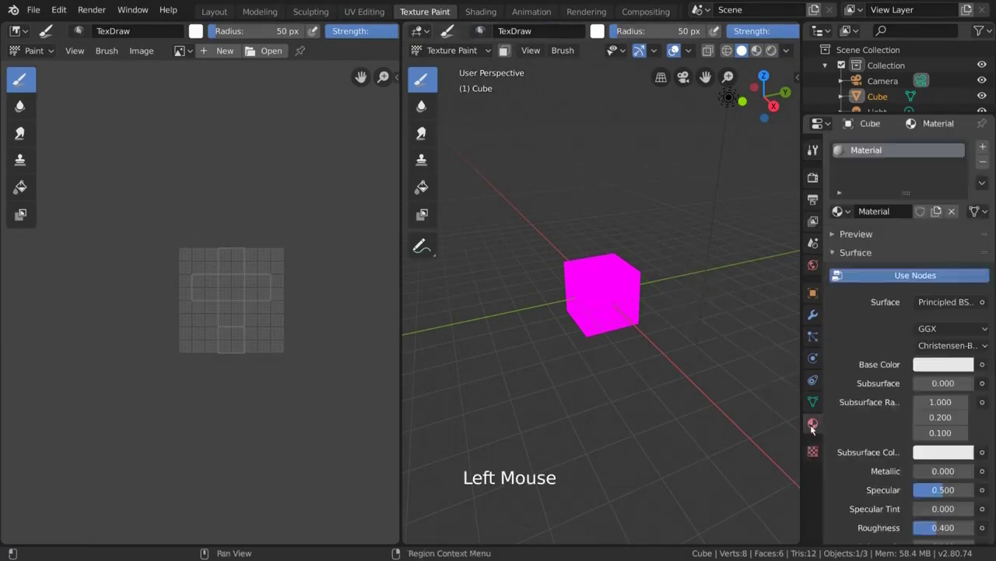
left_click(986, 365)
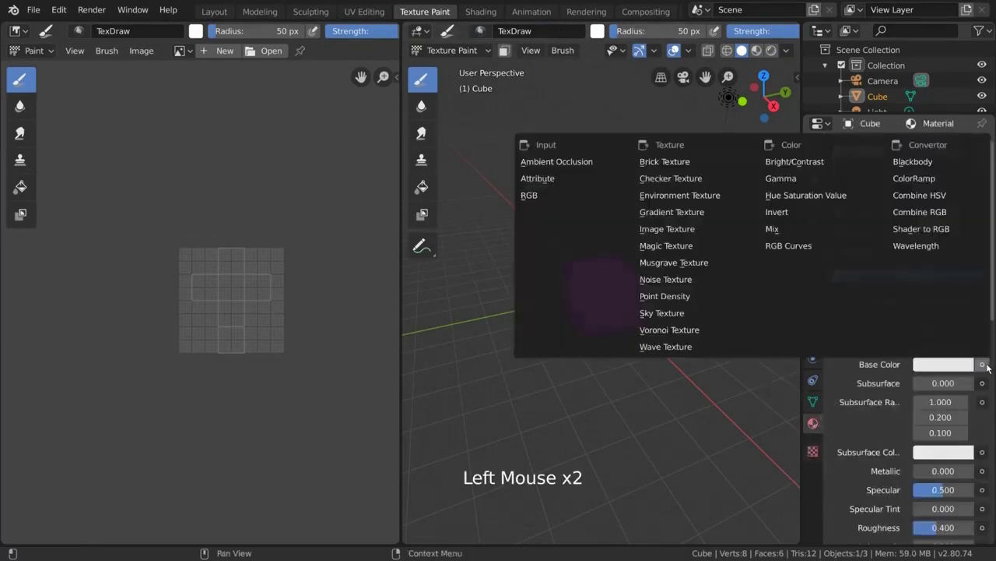
left_click(697, 229)
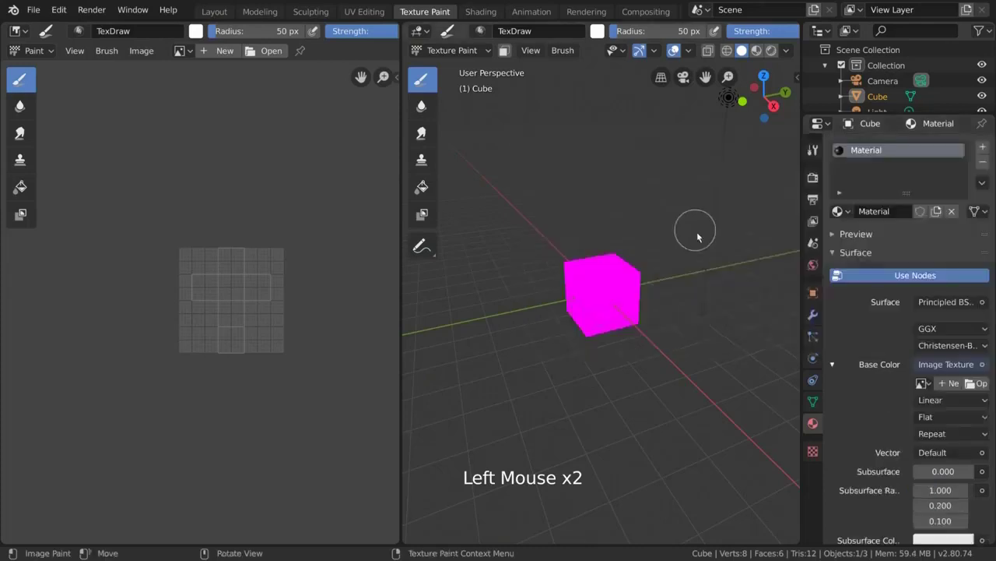
left_click(946, 385)
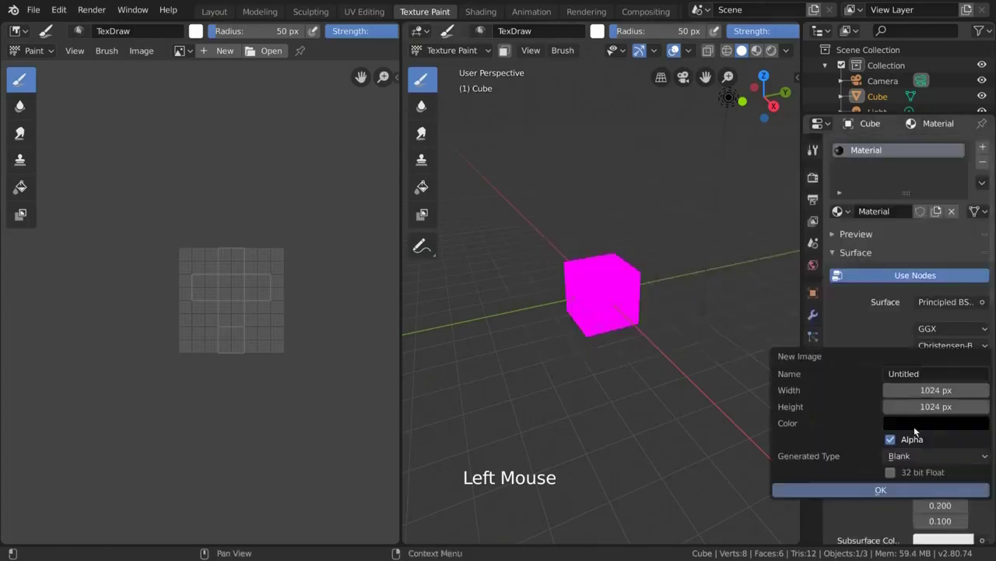
left_click(877, 489)
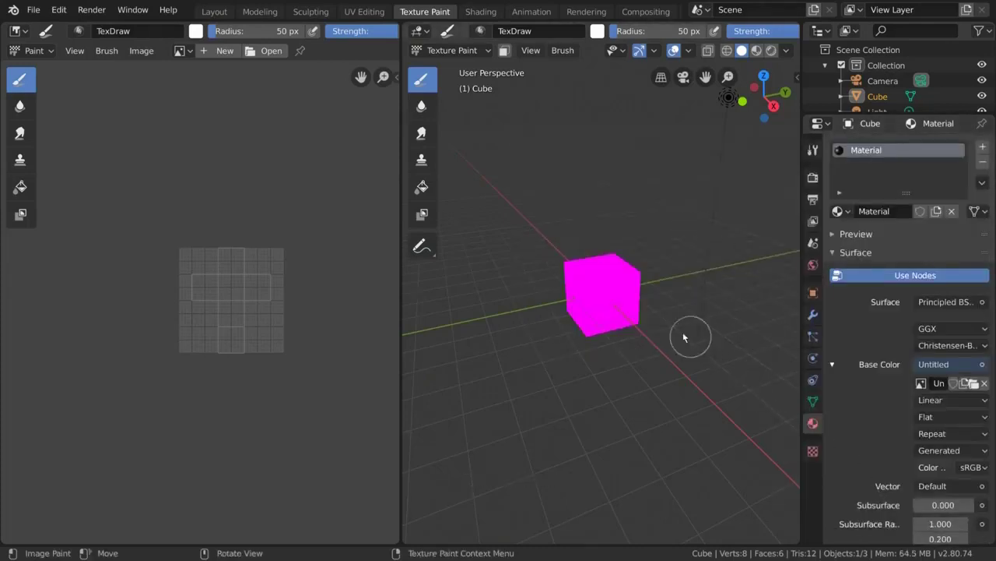
Paint a white spot on the cube's upper corner and display the Untitled image in the image editor.
left_click(597, 283)
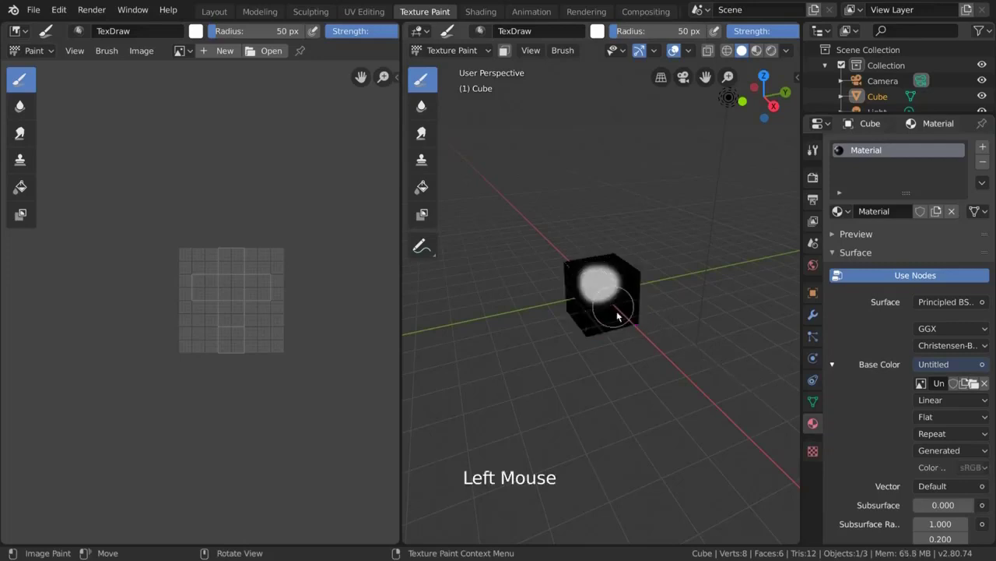
left_click(181, 51)
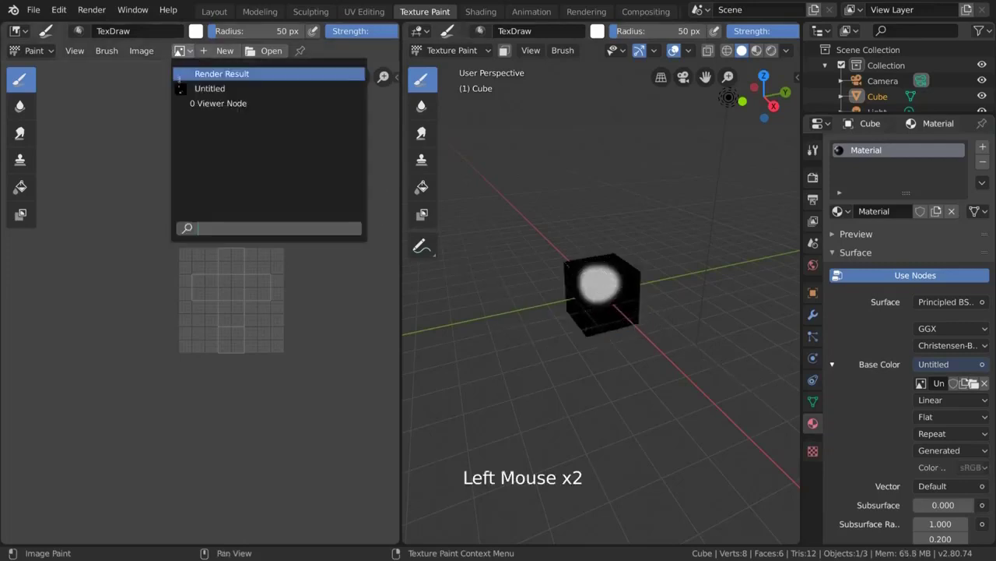
left_click(182, 88)
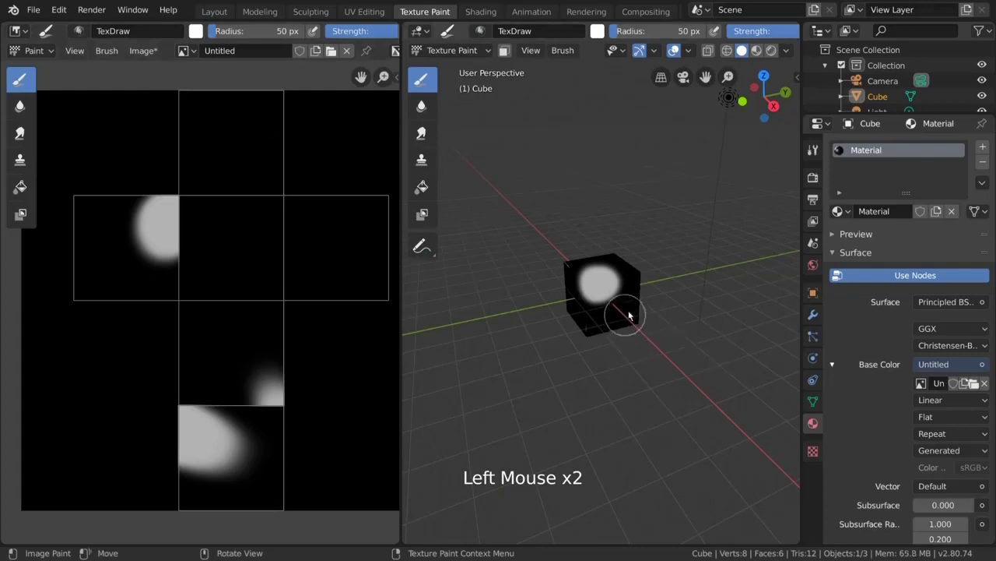
Paint white strokes across the lower parts of the cube's side faces and along another upper edge.
mouse_move(627, 311)
left_mouse_down()
mouse_move(596, 322)
mouse_move(545, 303)
left_mouse_up()
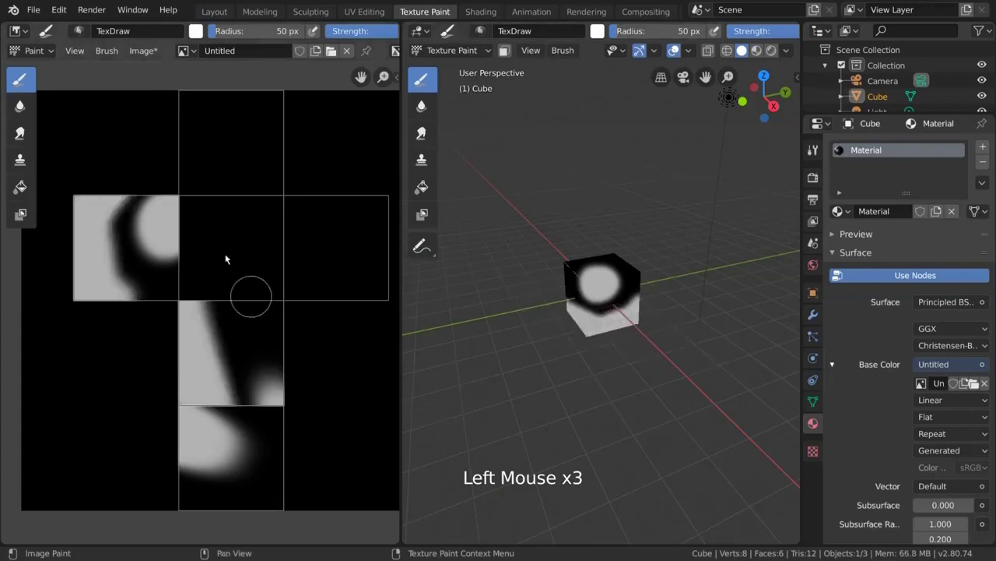
mouse_move(467, 389)
middle_mouse_down()
mouse_move(644, 351)
mouse_move(705, 349)
middle_mouse_up()
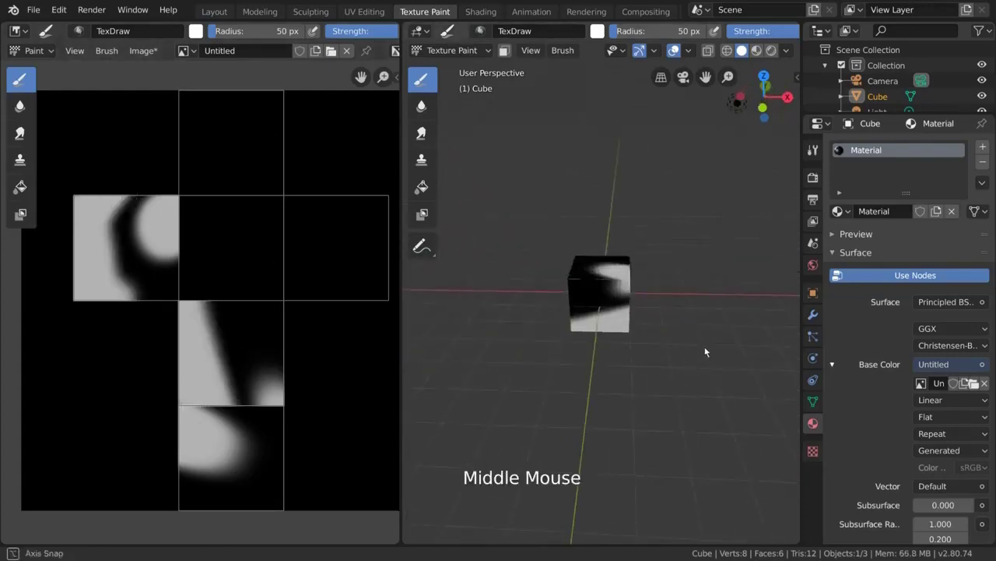
left_click_drag(590, 286, 651, 299)
middle_click_drag(651, 300, 568, 402)
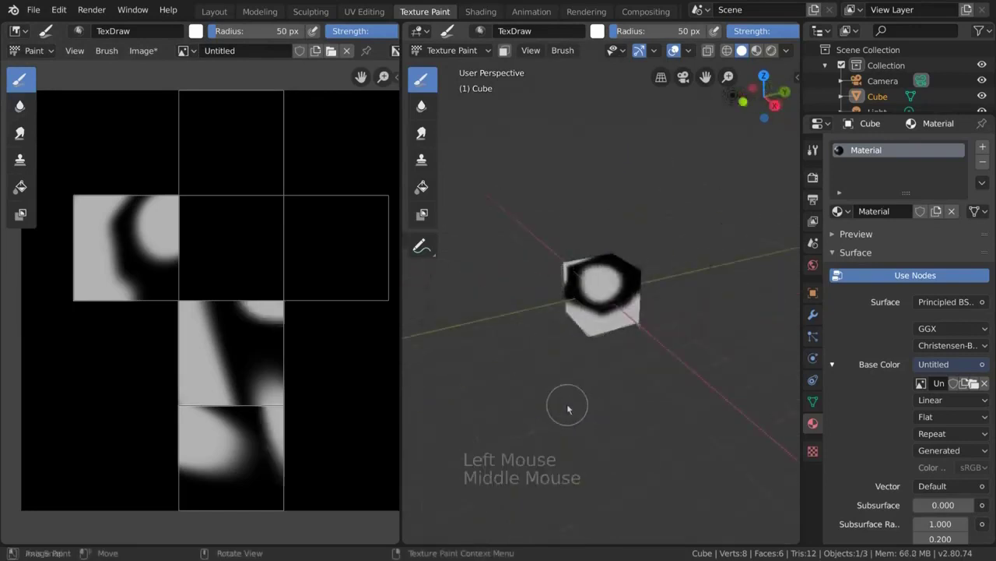
Examine the cube's material nodes and its Look Dev preview in the Shading workspace.
left_click(479, 11)
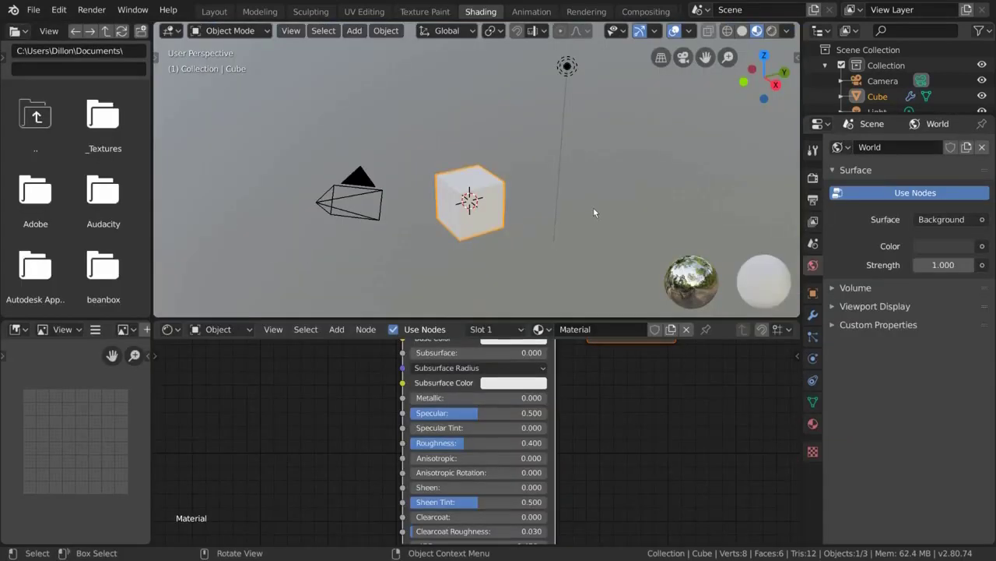
scroll(578, 399, "down", 8)
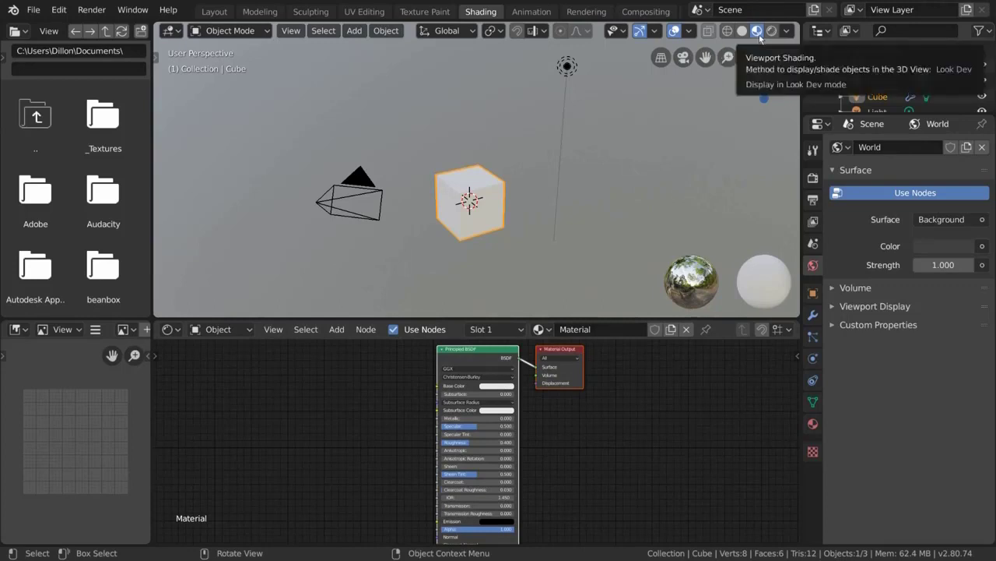
middle_click_drag(525, 165, 527, 243)
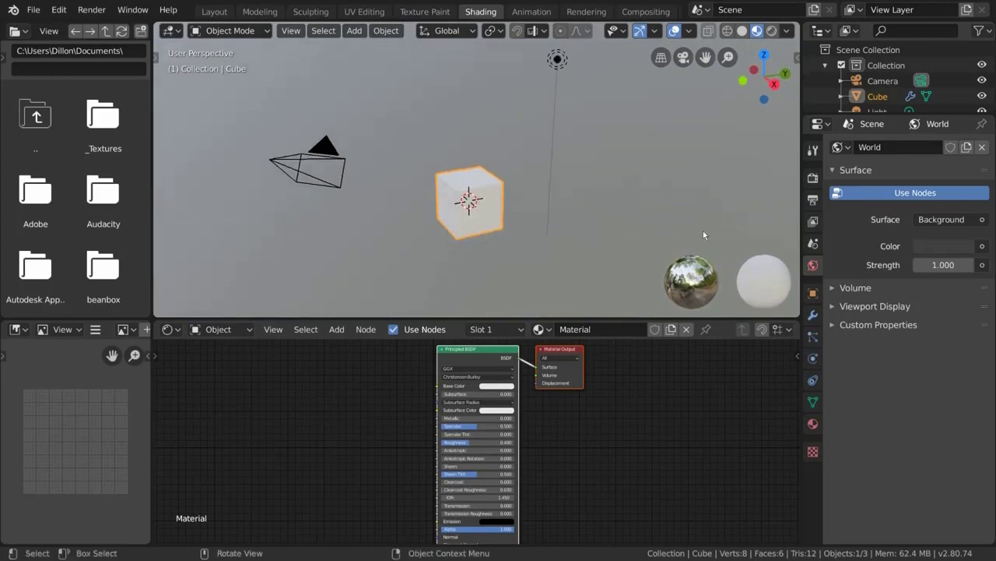
Preview the cube in Solid and Wireframe viewport shading, and return the viewport to Look Dev.
left_click(742, 30)
left_click(727, 31)
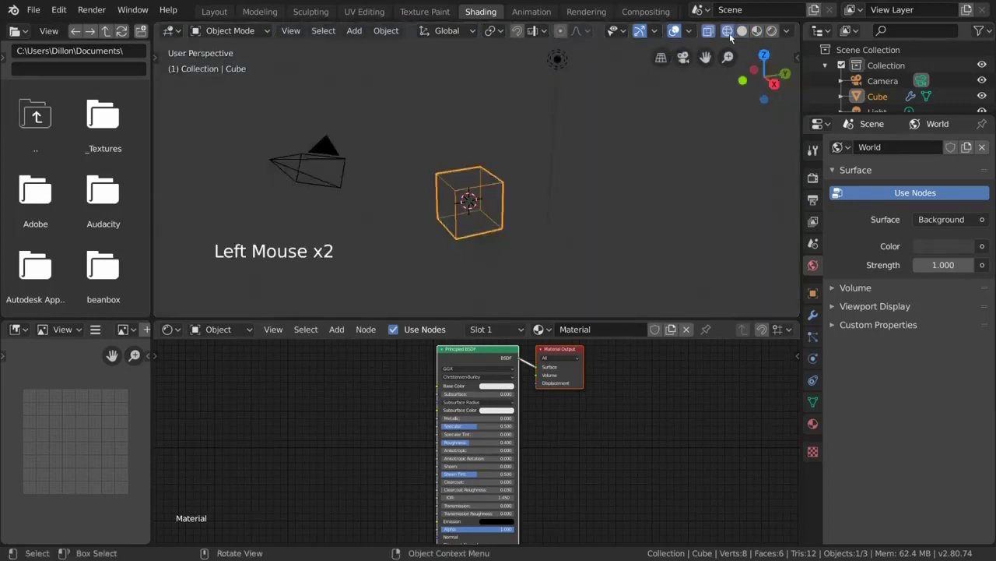
left_click(742, 30)
left_click(757, 30)
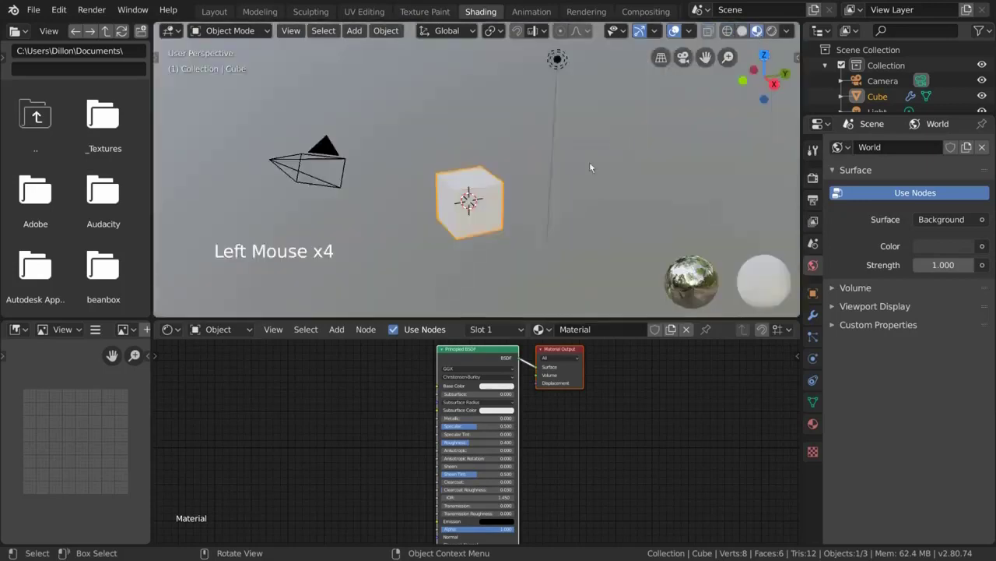
Use the shading pie menu to preview the cube in Rendered mode and return it to Look Dev.
key("z")
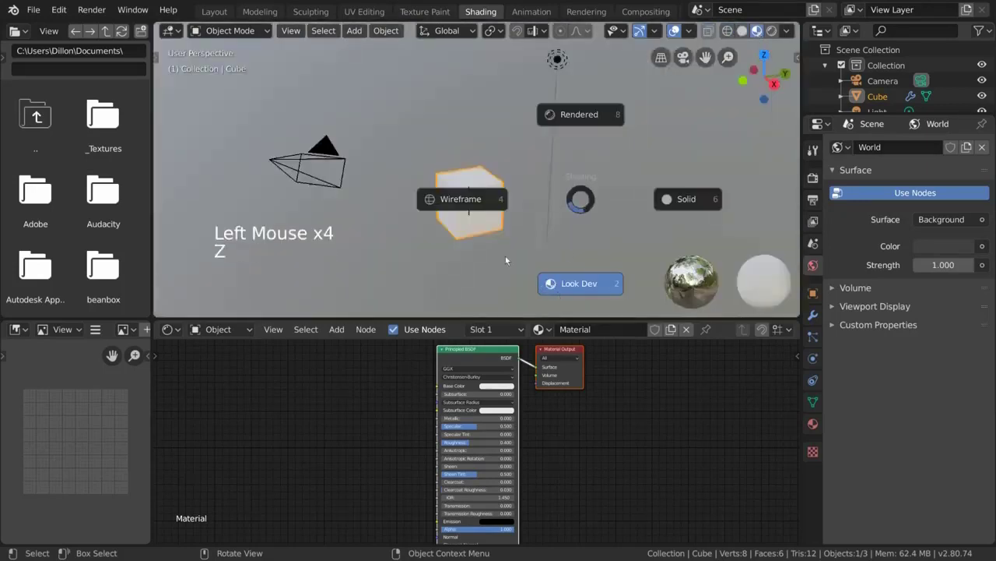
left_click(573, 295)
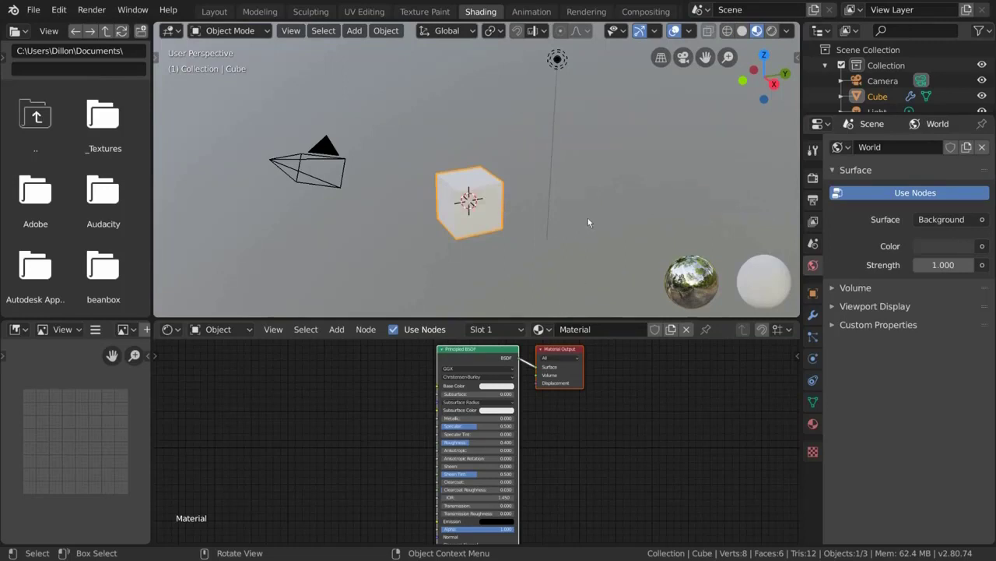
key("z")
left_click(600, 135)
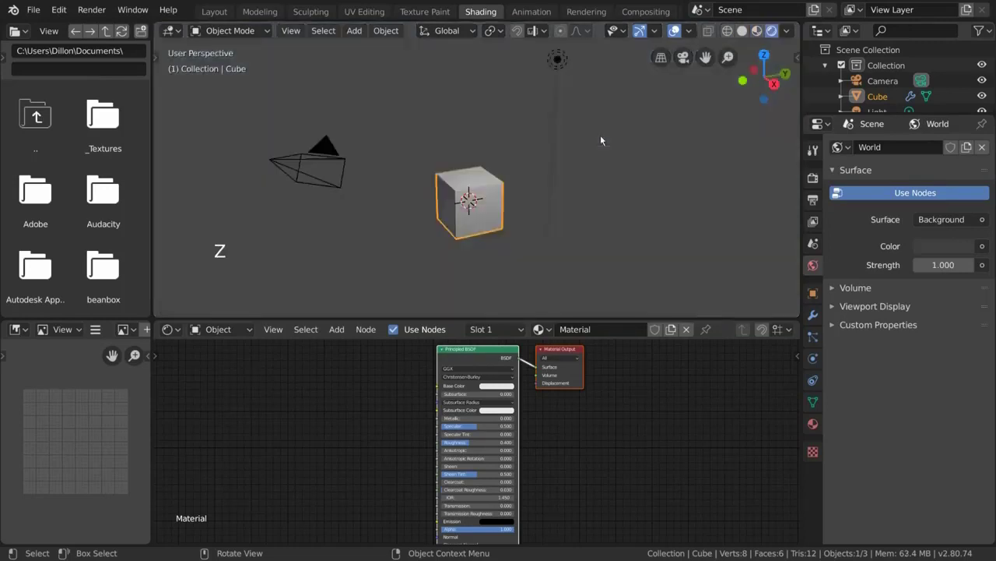
key("z")
left_click(594, 277)
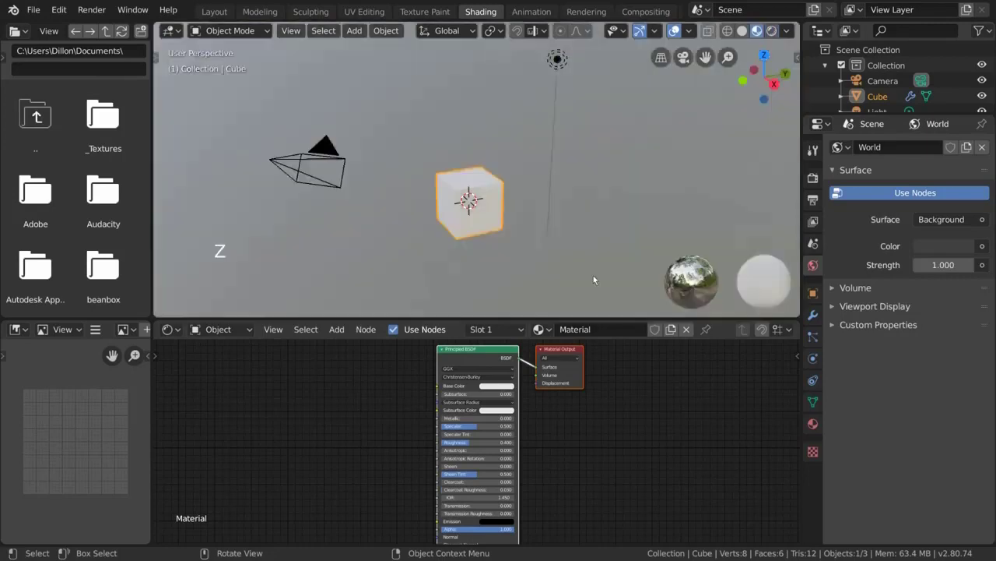
Try out the Base Color wheel of the cube's material, and load the Spring_Poster image from the _Textures folder into the image editor.
left_click(496, 389)
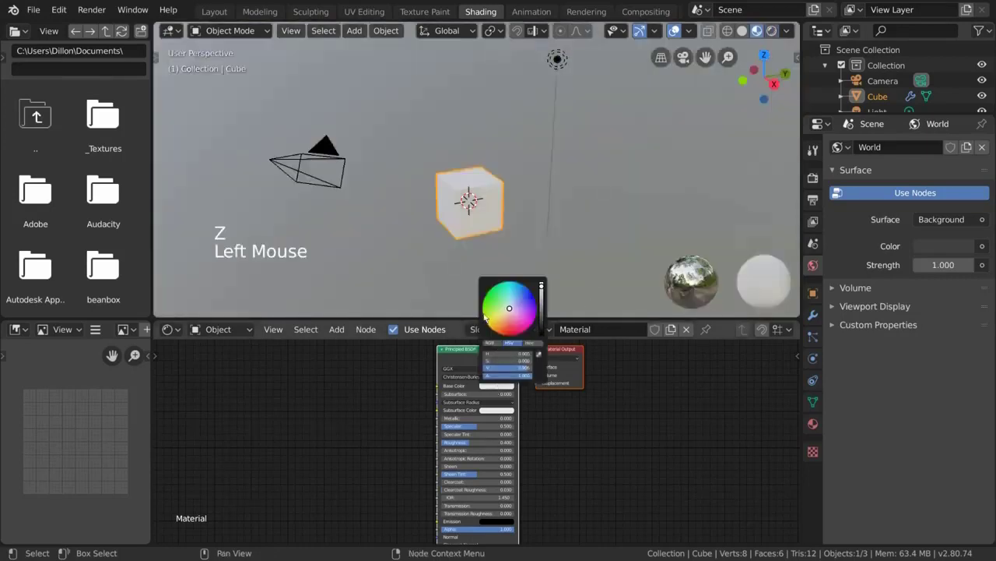
left_click_drag(487, 319, 509, 312)
left_click(102, 116)
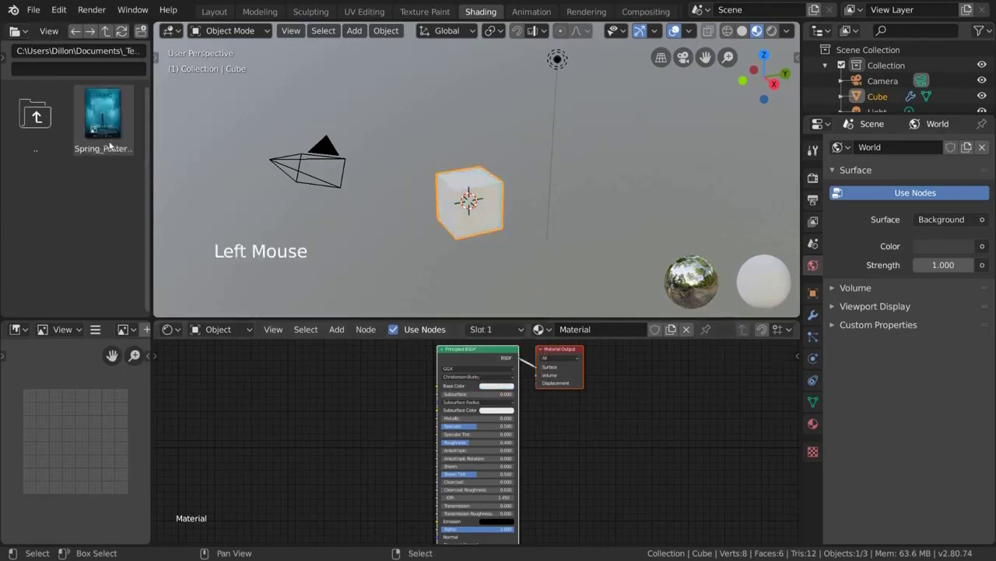
left_click_drag(102, 117, 71, 443)
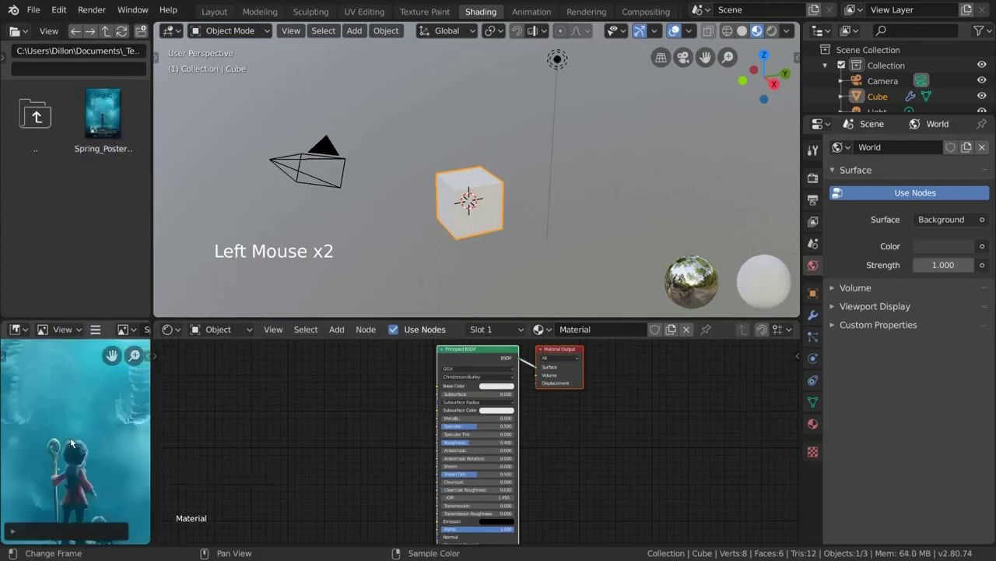
Switch to the Animation workspace and play the timeline briefly, cancelling playback to return to frame 1.
left_click(531, 12)
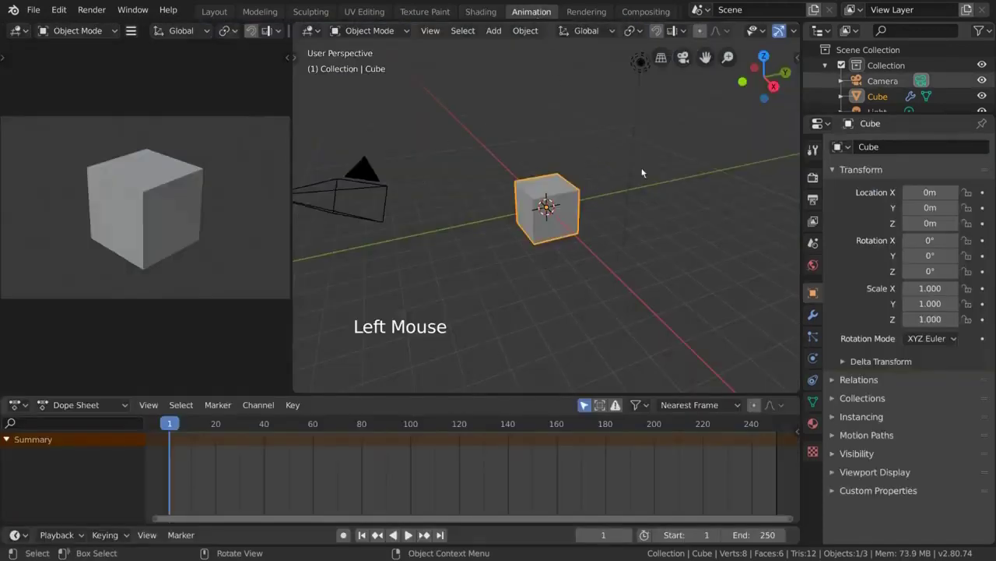
key("space")
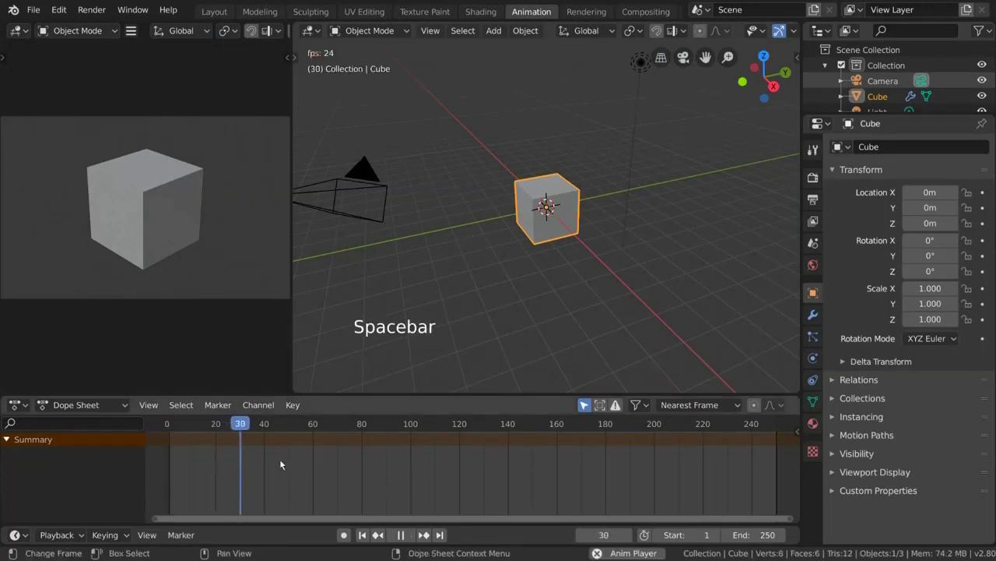
key("Escape")
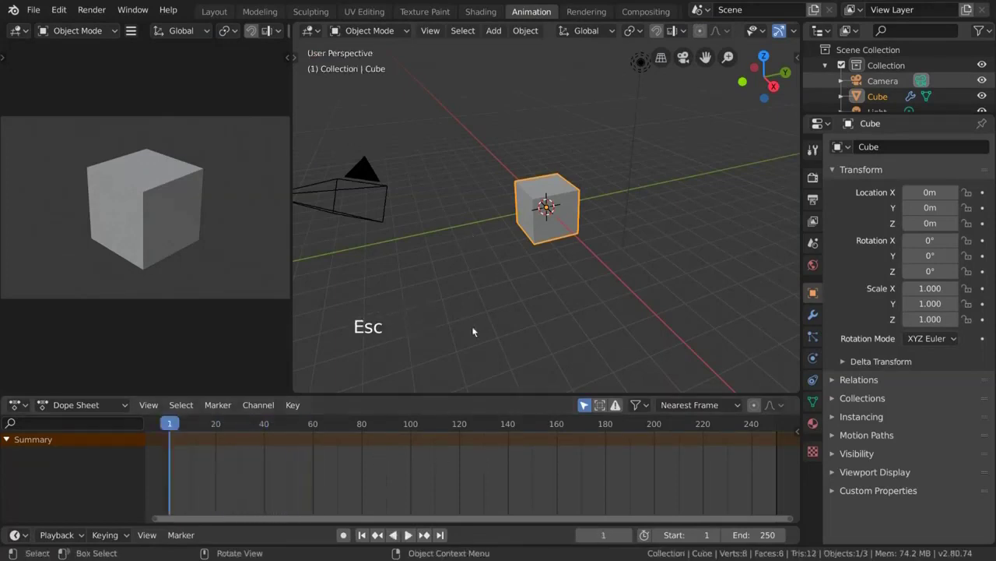
Try moving and rotating the cube in the perspective viewport beside the camera view.
key("g")
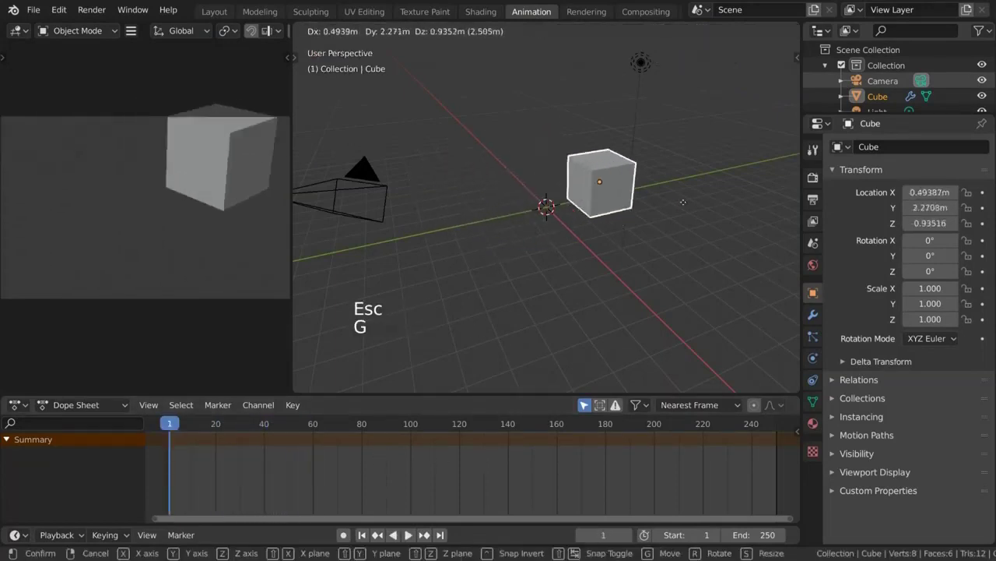
right_click(579, 238)
key("r")
right_click(629, 178)
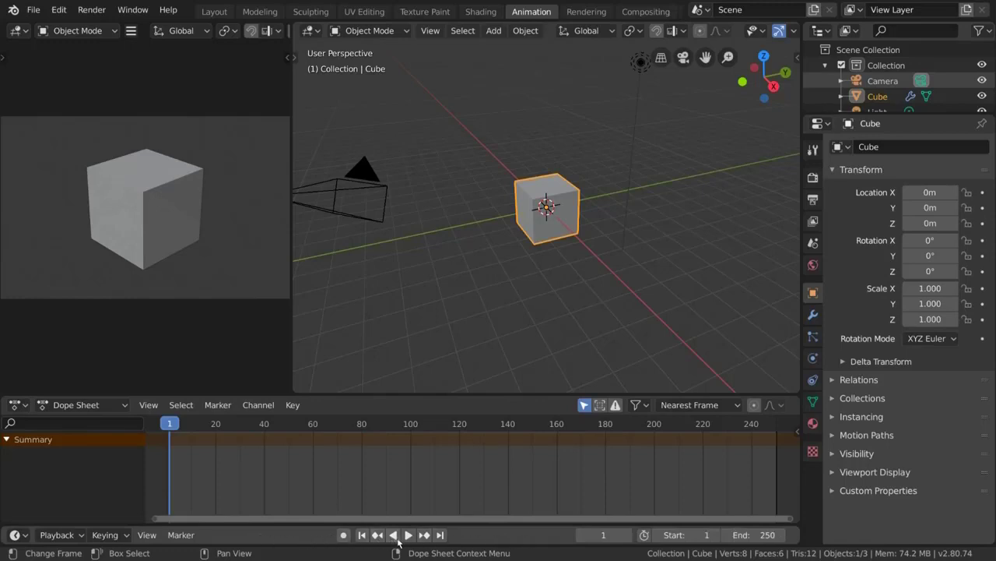
Enable automatic keyframing and move the cube at frame 1 to about X -1.37 m, Y -2.85 m, Z 0.21 m.
left_click_drag(727, 539, 739, 539)
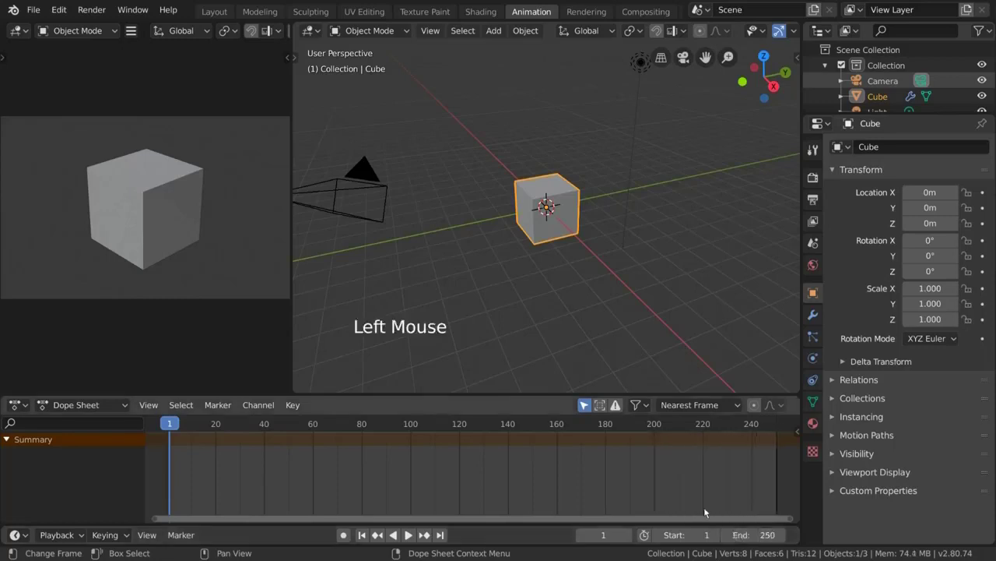
left_click(343, 535)
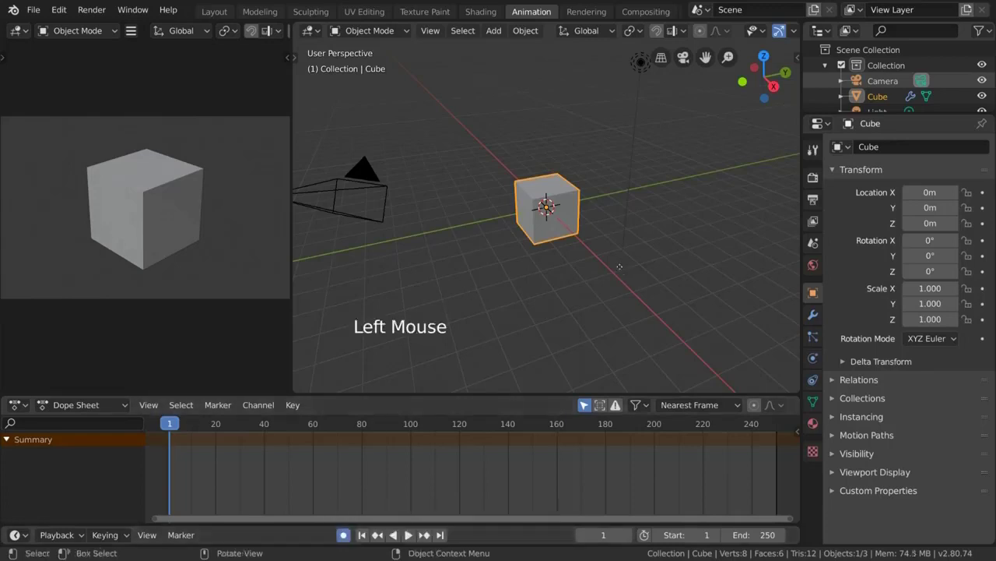
key("g")
left_click(547, 266)
Advance to frame 22 and keyframe the cube moved to about -0.15, 2.02, 1.92 m and rotated about -21.3°, 6.8°, -12.5°.
key("space")
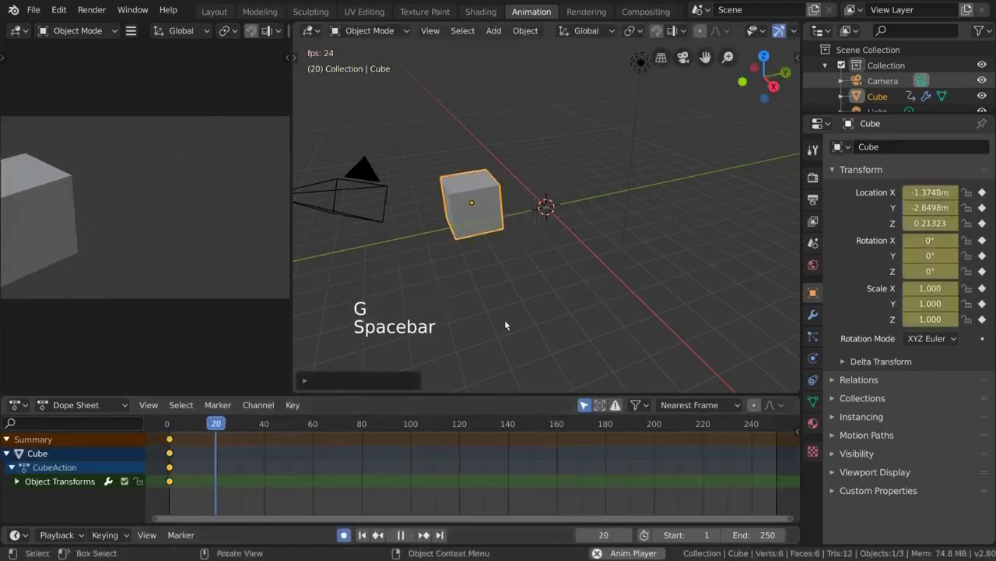
key("space")
key("g")
left_click(639, 249)
key("r")
left_click(603, 285)
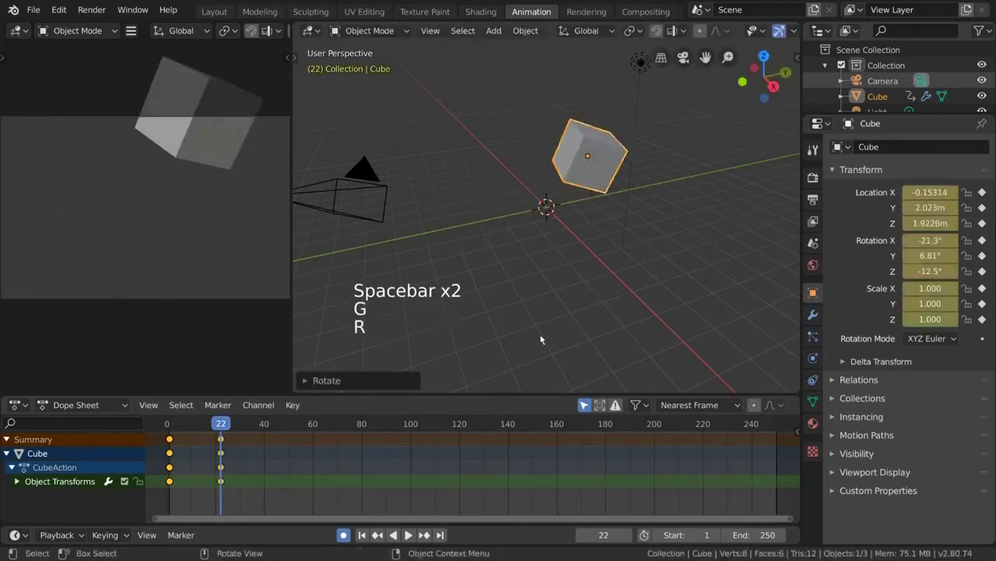
Replay from frame 1, stop at frame 66 and keyframe the cube rotated to about X 225°, Y -37.4°, Z -63.4°.
key("space")
key("space")
left_click(169, 424)
key("space")
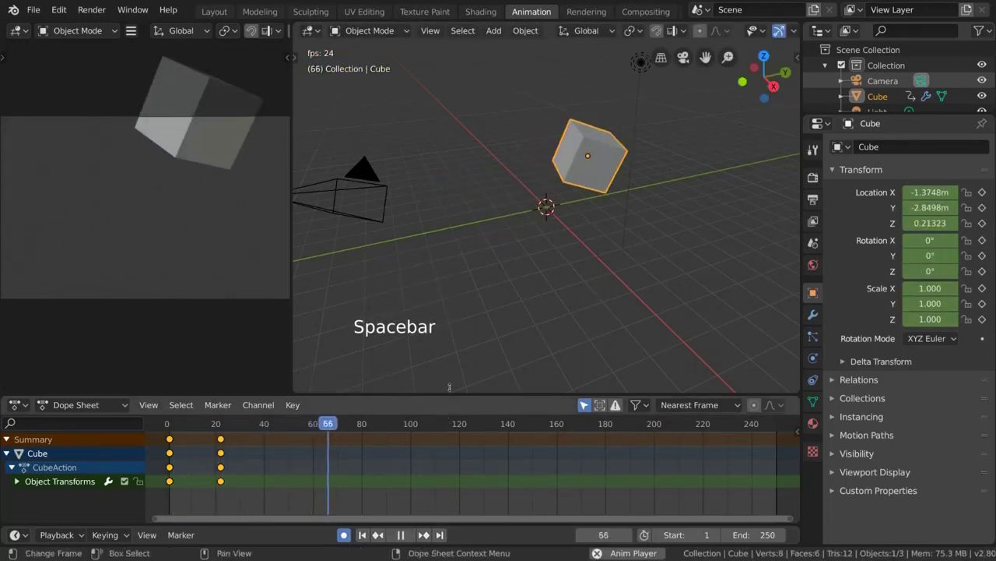
key("space")
key("r")
left_click(671, 80)
key("r")
left_click(71, 158)
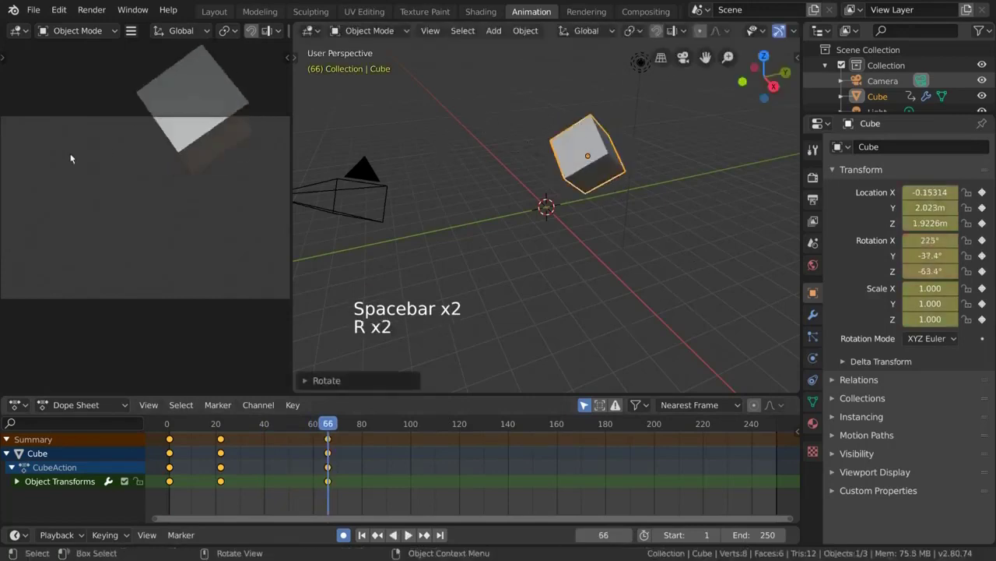
Keyframe the cube near frame 132 at about X -0.59 m, Y -1.86 m, Z -0.43 m, and play the animation.
key("g")
left_click(257, 311)
left_click_drag(369, 428, 156, 436)
key("g")
left_click(458, 408)
key("space")
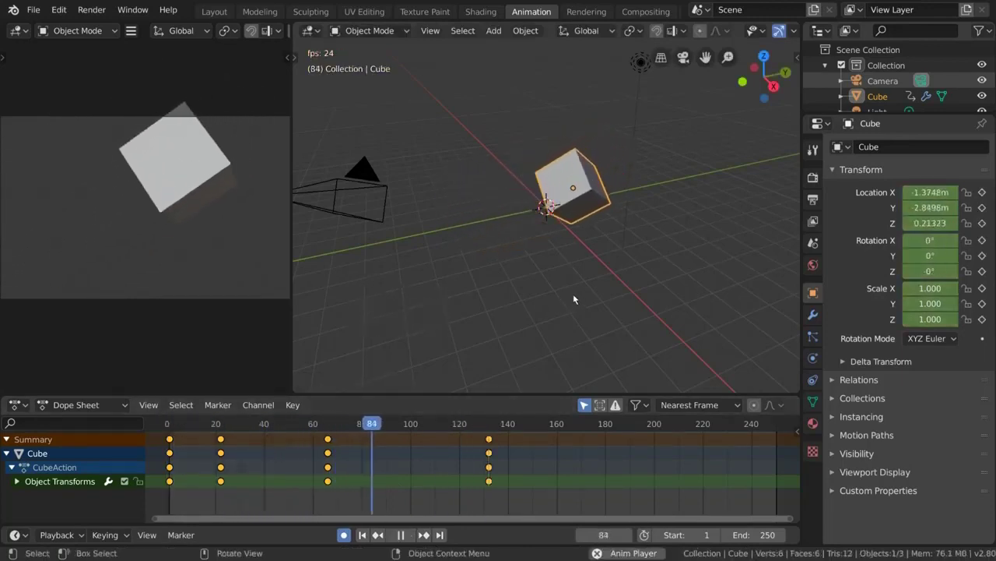
key("space")
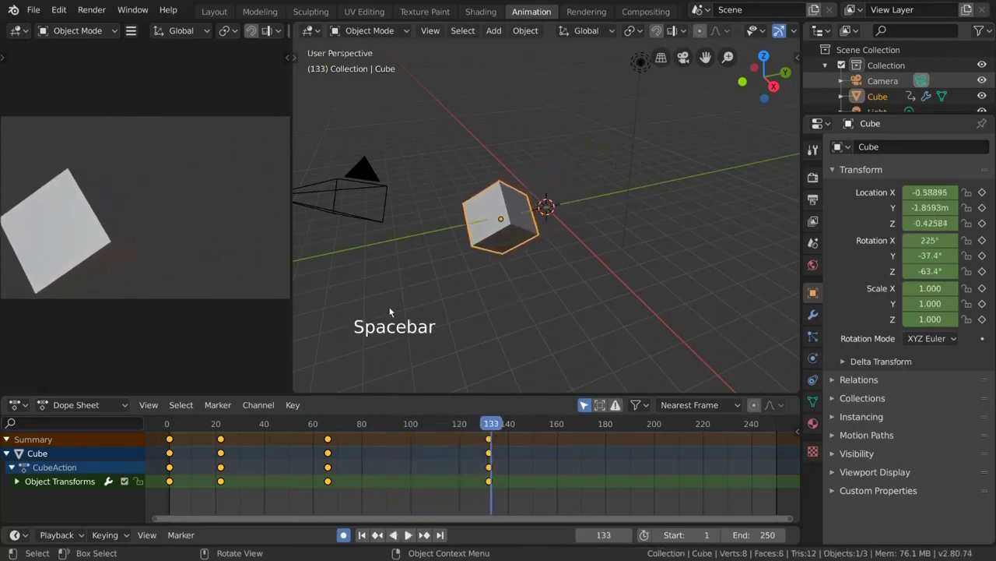
Split the camera view area horizontally and turn its lower half into a Graph Editor.
right_click(291, 285)
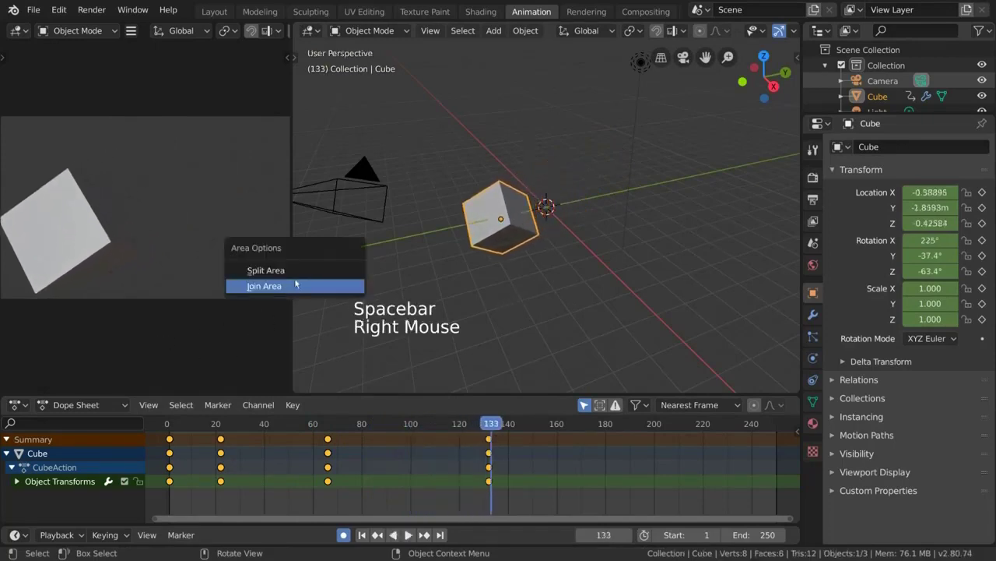
left_click(250, 269)
left_click(239, 244)
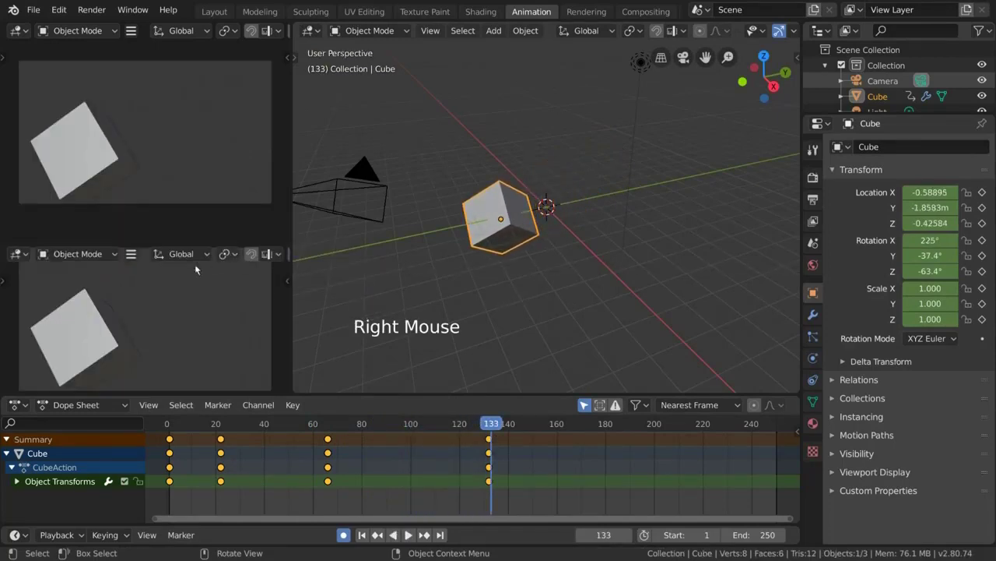
left_click(19, 254)
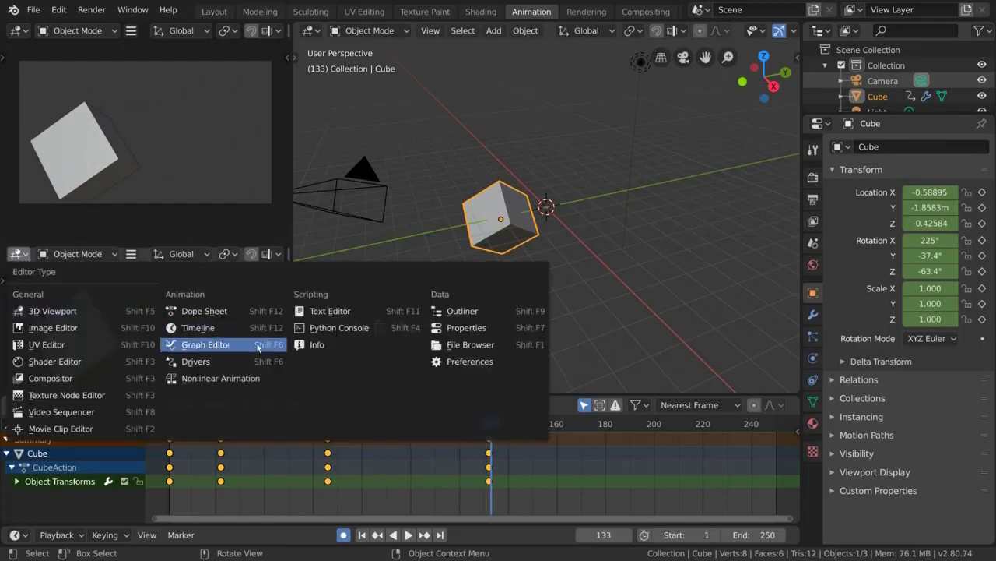
left_click(206, 344)
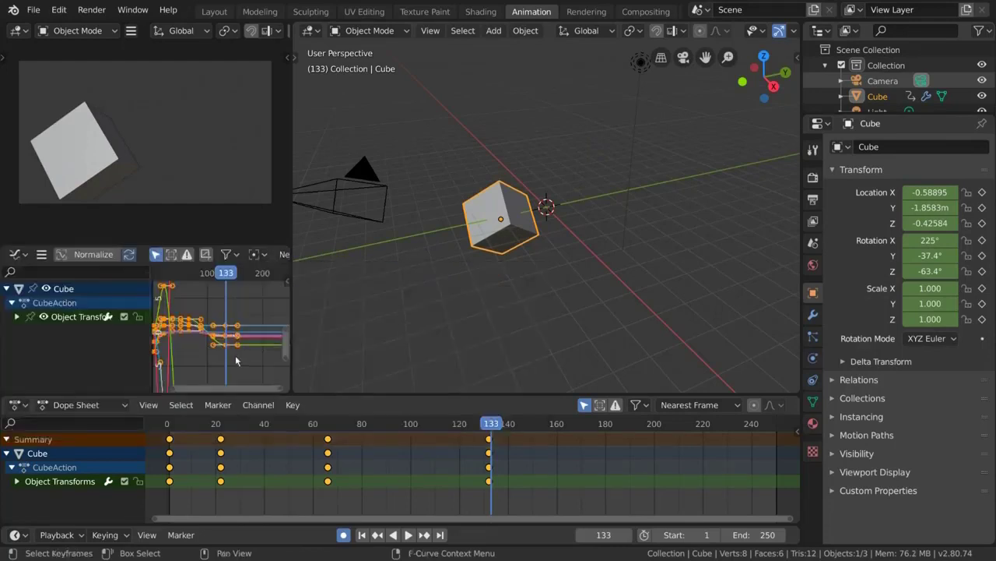
Try moving the last key of the cube's Y Location curve and its last keyframe in the Dope Sheet.
left_click(232, 344)
key("g")
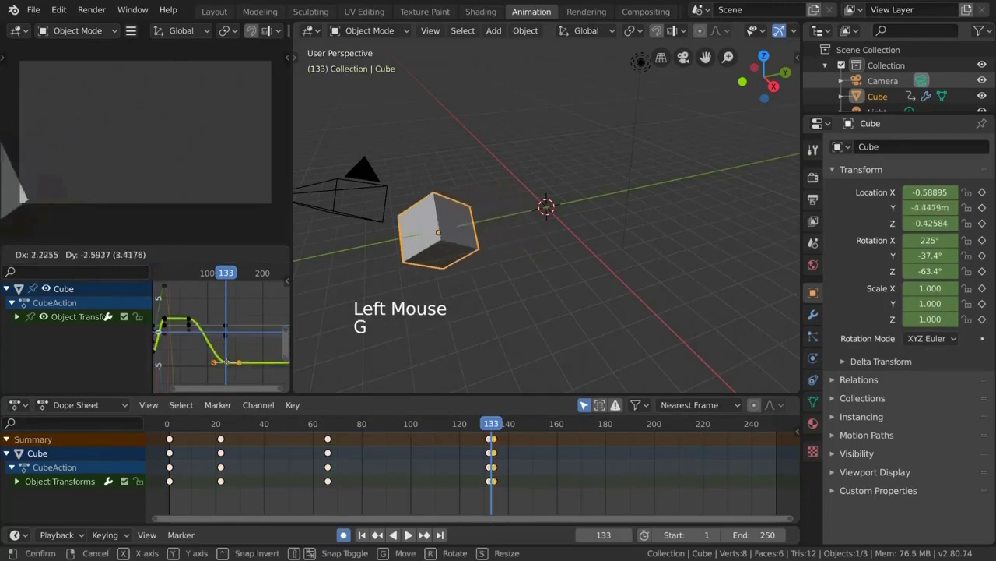
left_click(233, 345)
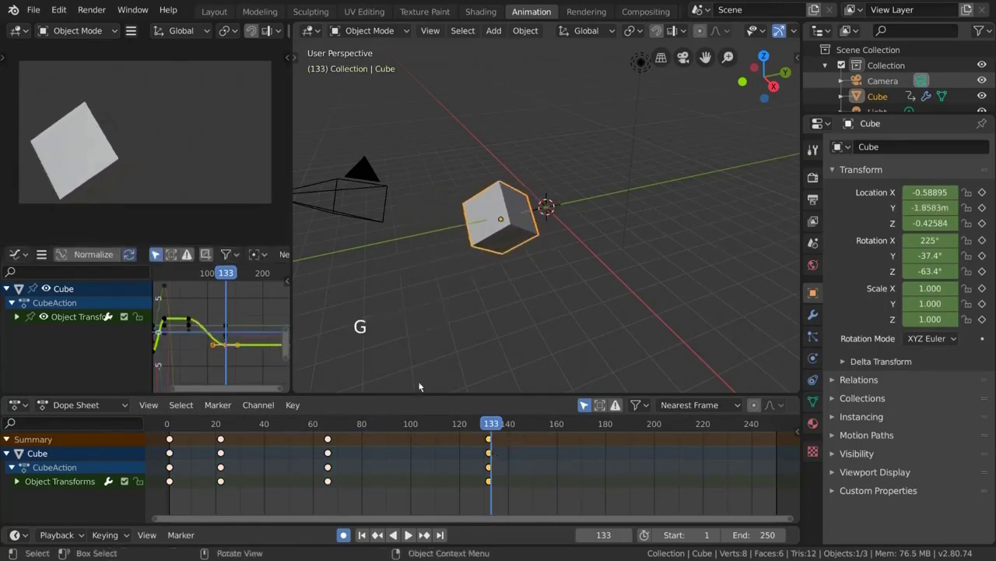
left_click(489, 453)
key("g")
key("Escape")
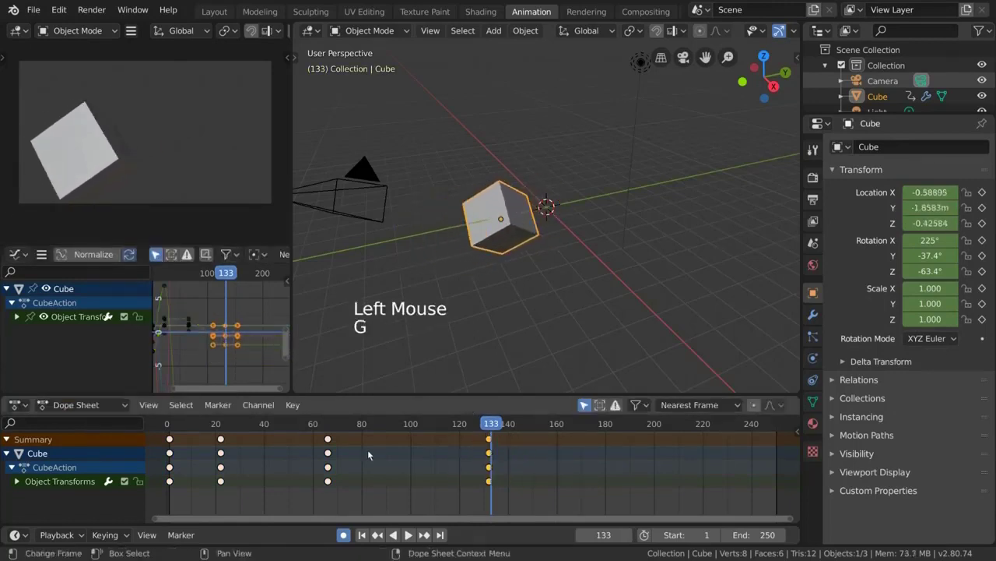
key("g")
left_click(267, 451)
Scale all keyframes about frame 40 and shift them to about frames 0, 31, 86 and 172, and play the animation.
left_click(265, 452)
key("a")
key("s")
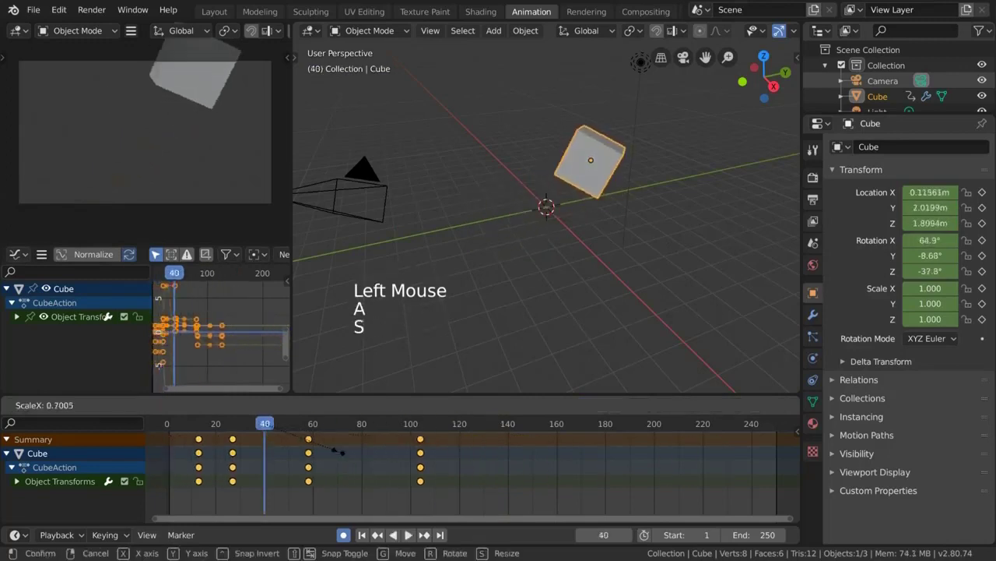
left_click(299, 457)
key("s")
left_click(400, 453)
key("g")
left_click(434, 446)
key("space")
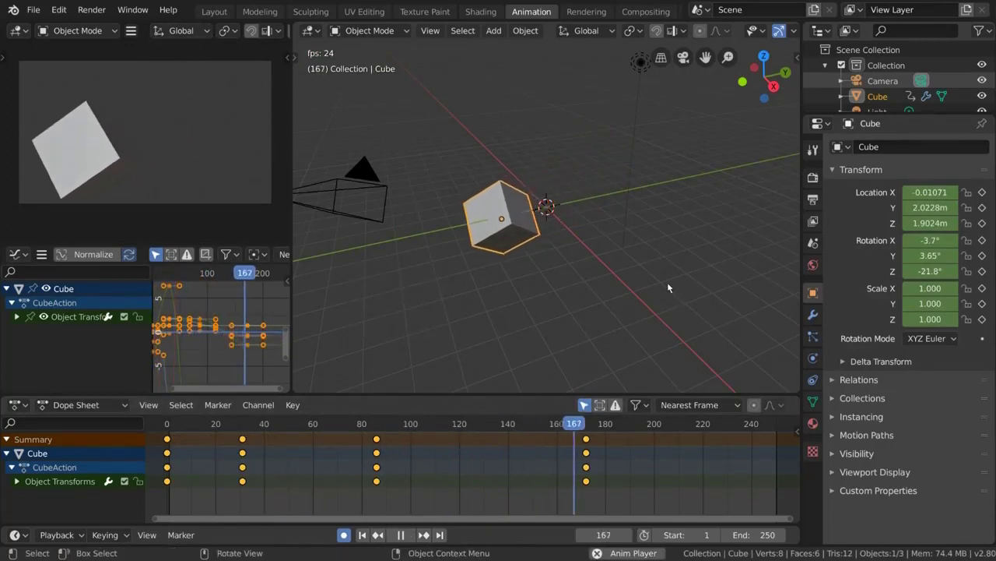
key("space")
Switch to the Rendering workspace, render frame 1 as a still image and close the separate render window.
left_click(586, 11)
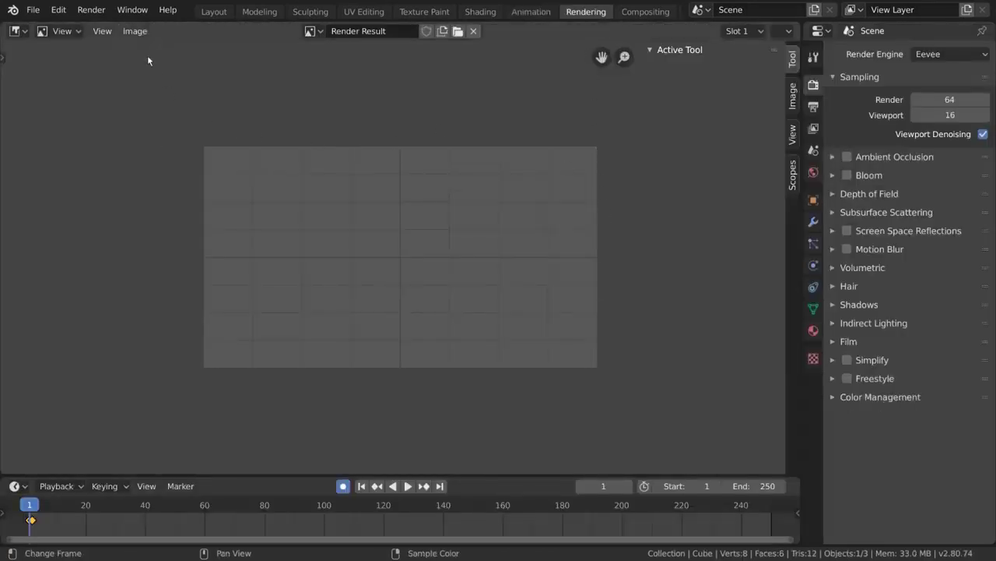
left_click(91, 10)
left_click(99, 28)
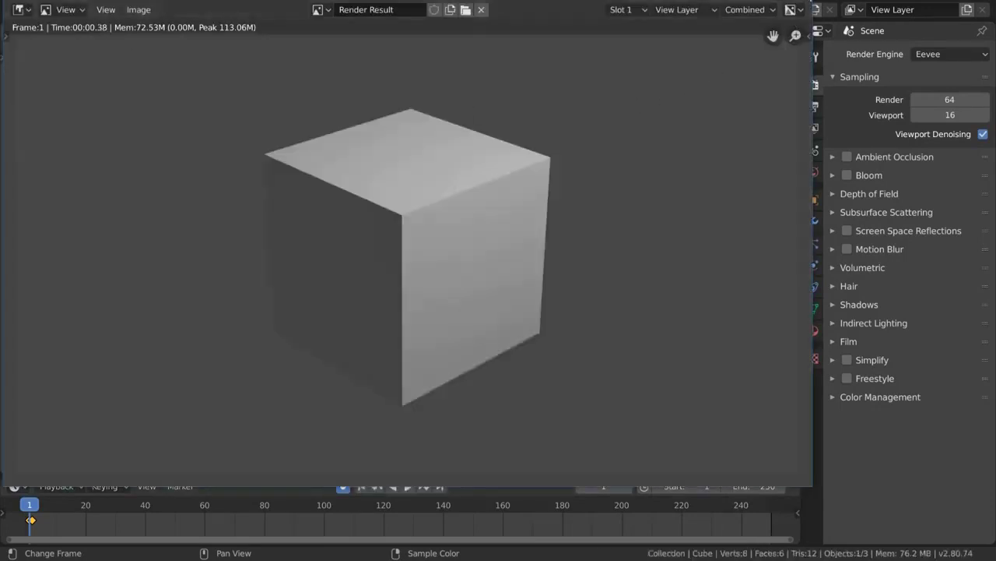
key("Escape")
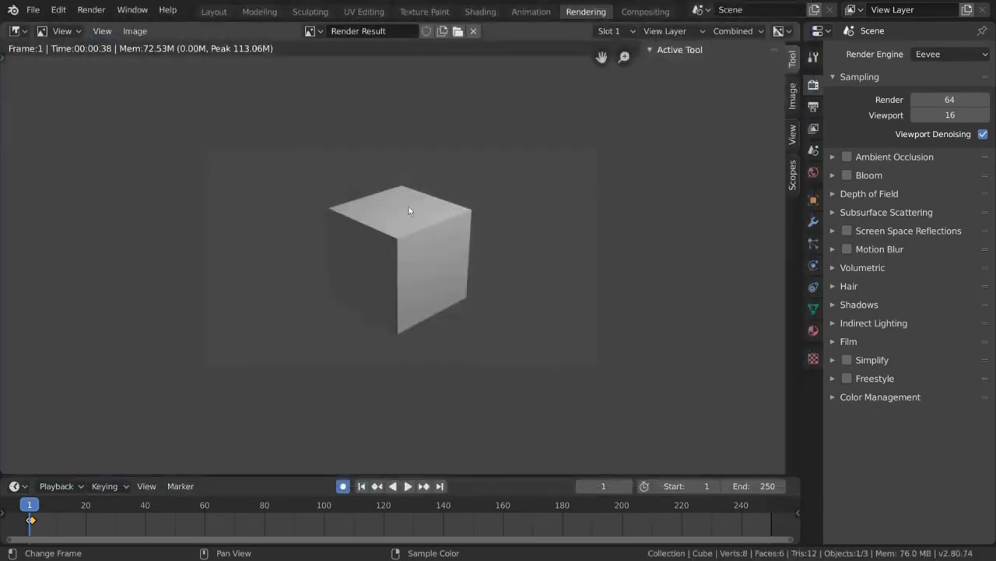
left_click(17, 31)
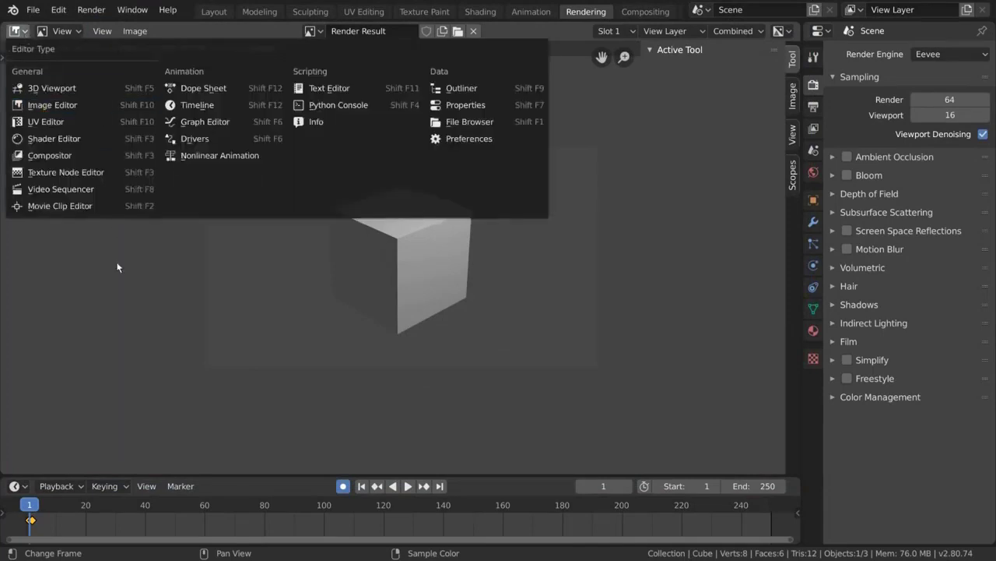
left_click(312, 31)
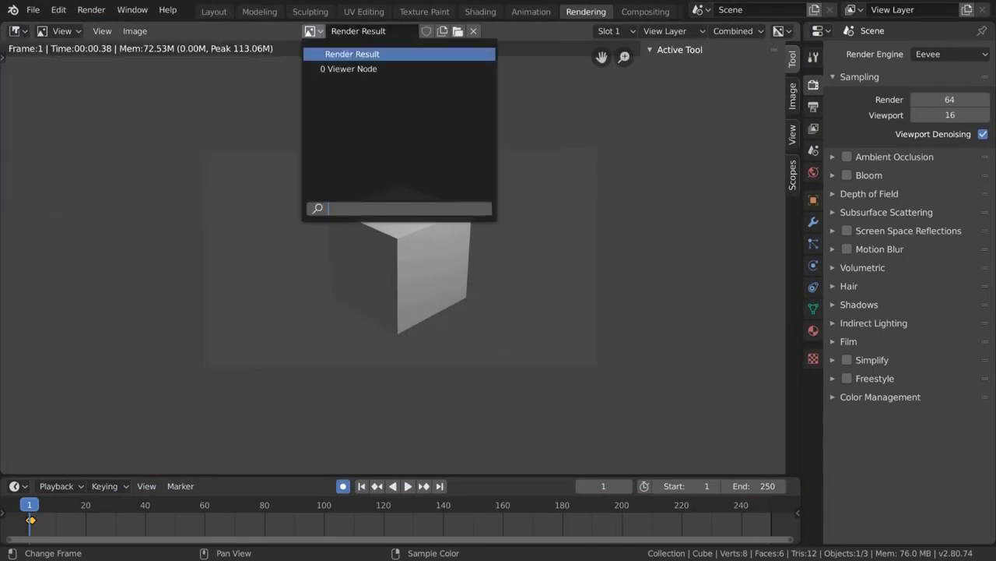
left_click(419, 54)
Render frame 2 as a still image into render Slot 2.
left_click(623, 31)
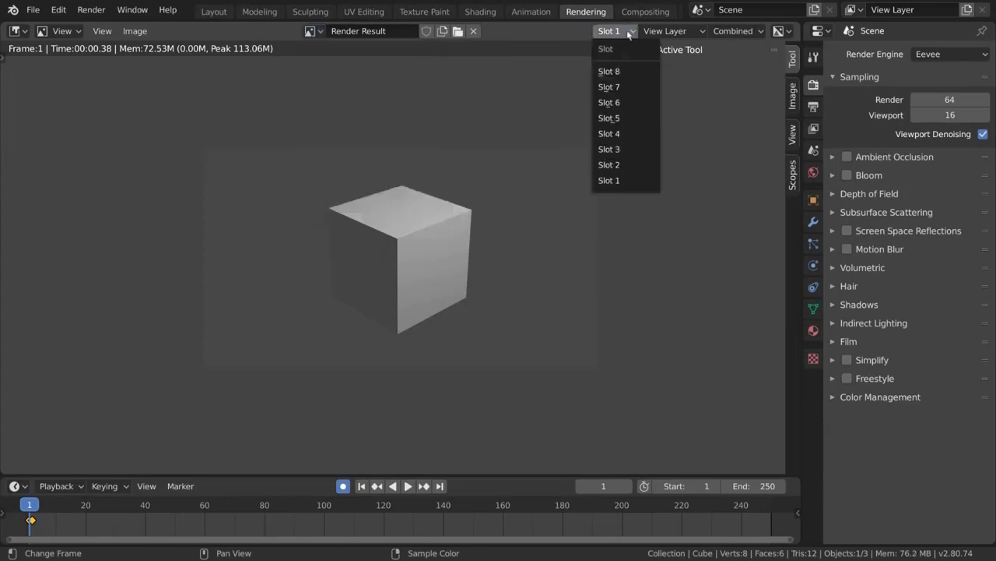
left_click(629, 164)
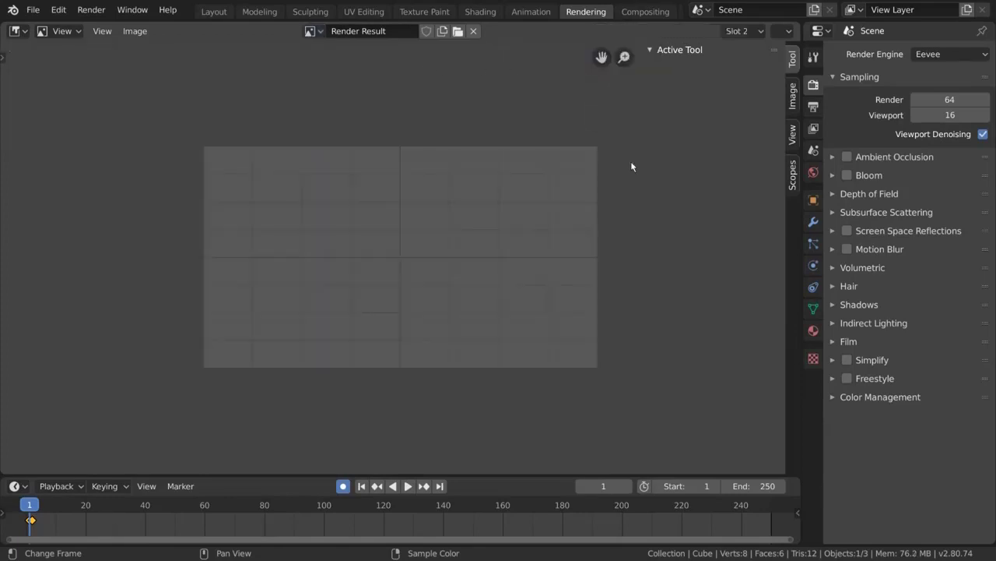
left_click(32, 518)
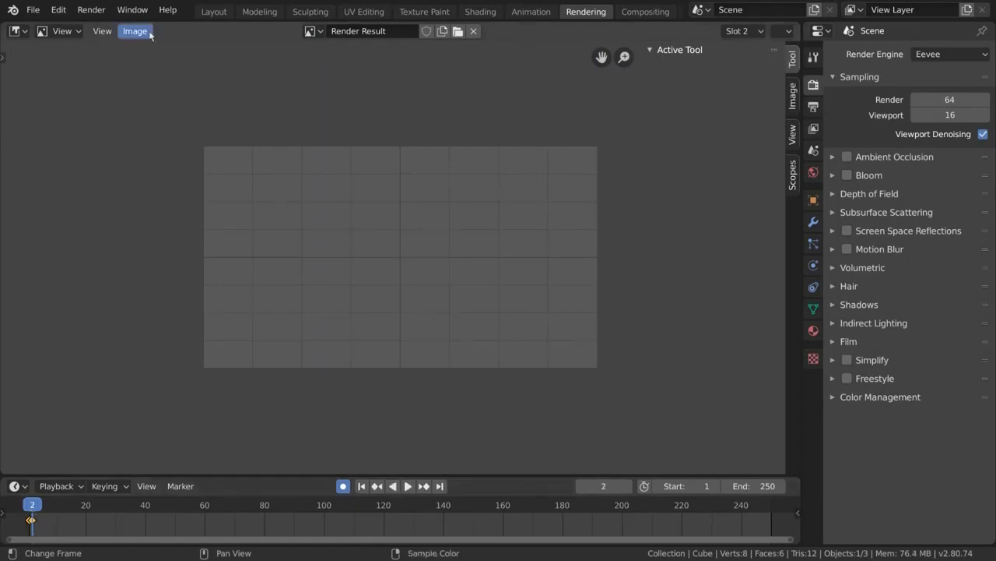
left_click(91, 9)
left_click(86, 28)
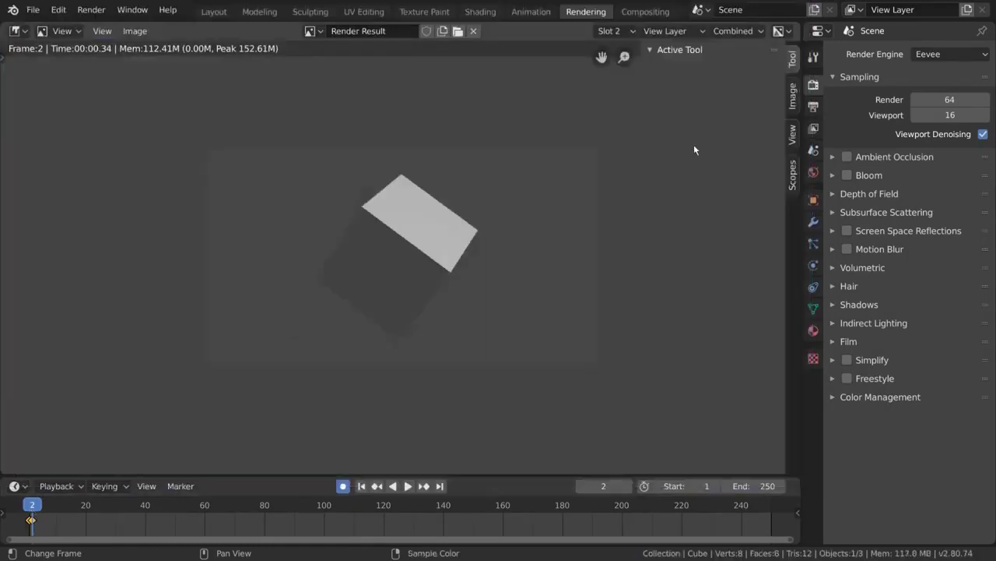
Compare the renders stored in Slot 1 and Slot 2, with the image's list of render slots shown.
left_click(611, 31)
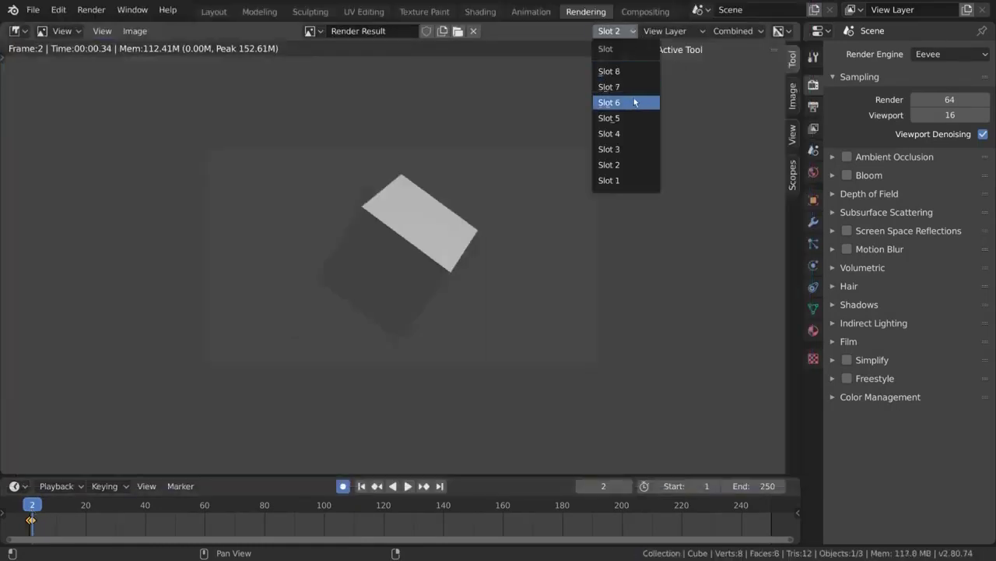
left_click(621, 181)
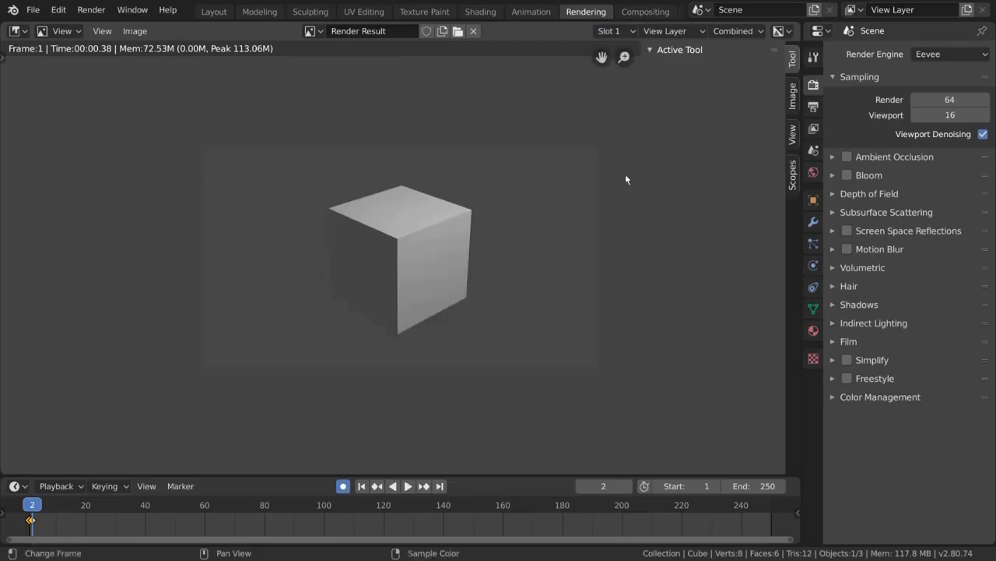
left_click(792, 100)
left_click(690, 155)
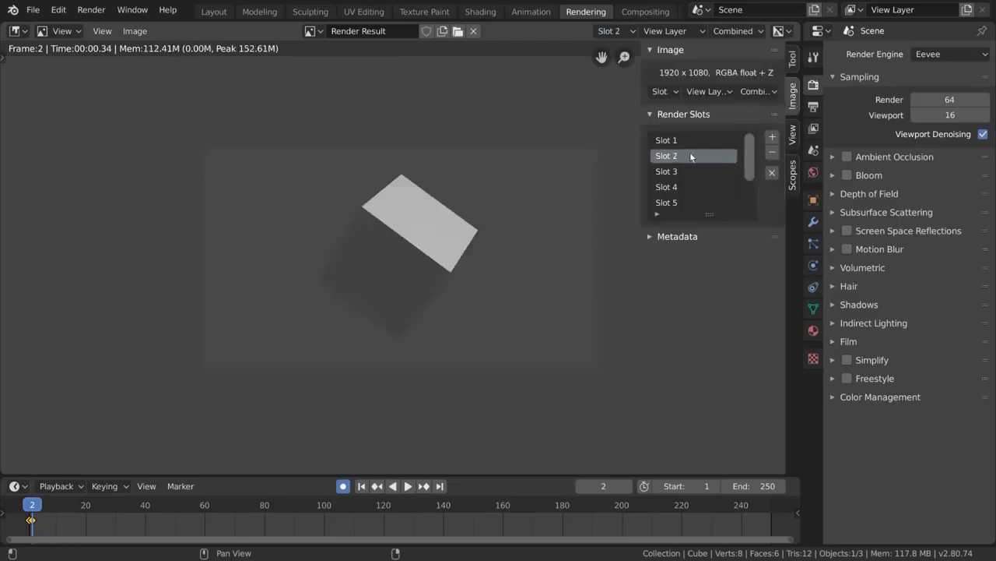
left_click(690, 139)
left_click(689, 154)
Cycle forward and backward through the filled and empty render slots, ending on Slot 1.
key("j")
key("j")
key("j")
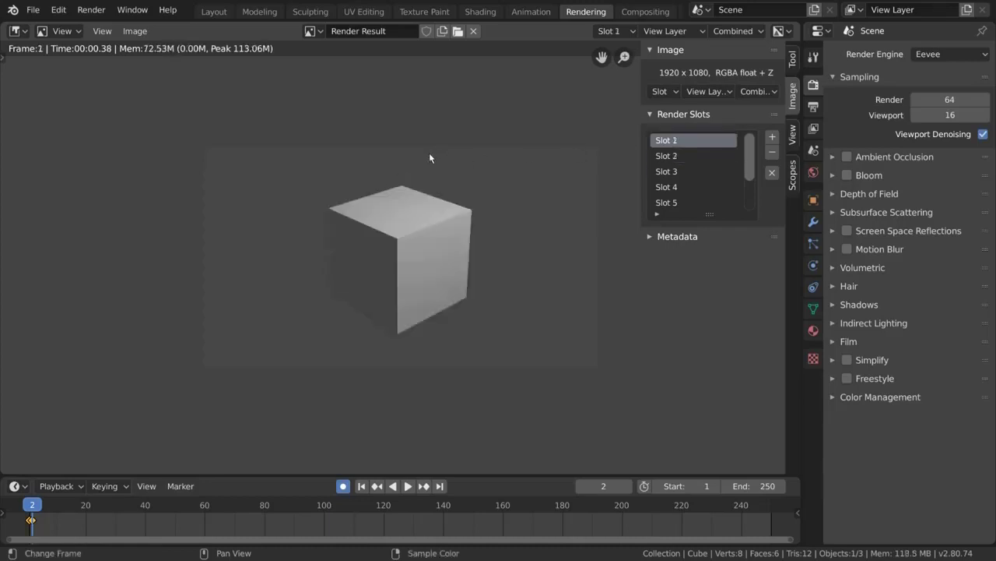
key("j")
key("j")
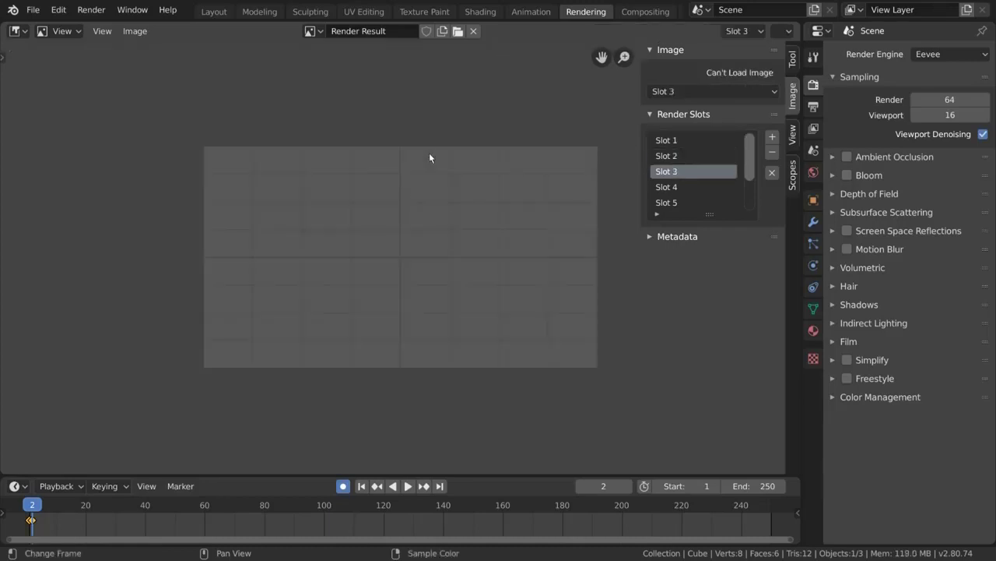
key("j")
key("j")
key("alt+j")
key("alt+j")
key("alt+j")
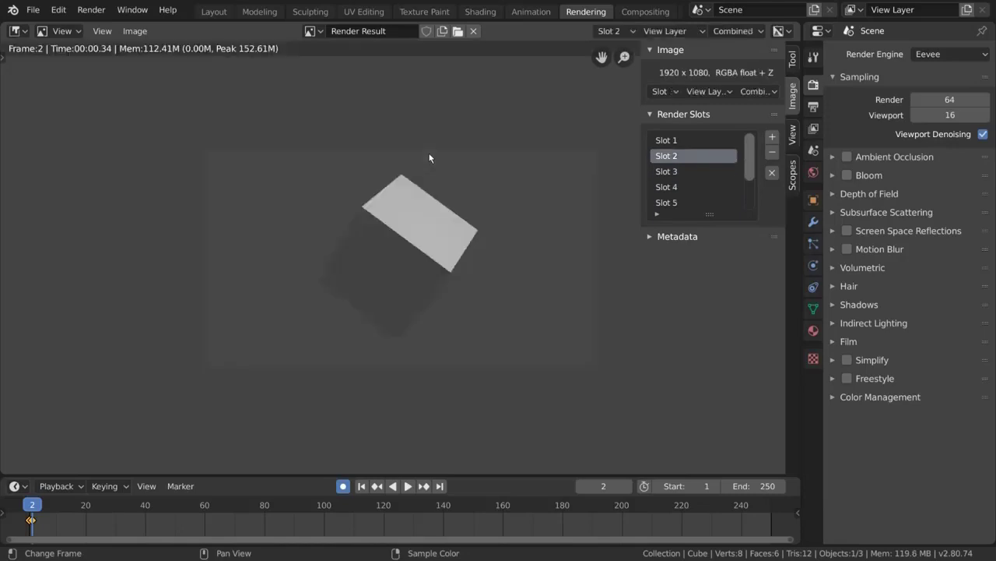
key("alt+j")
key("j")
key("j")
key("j")
key("j")
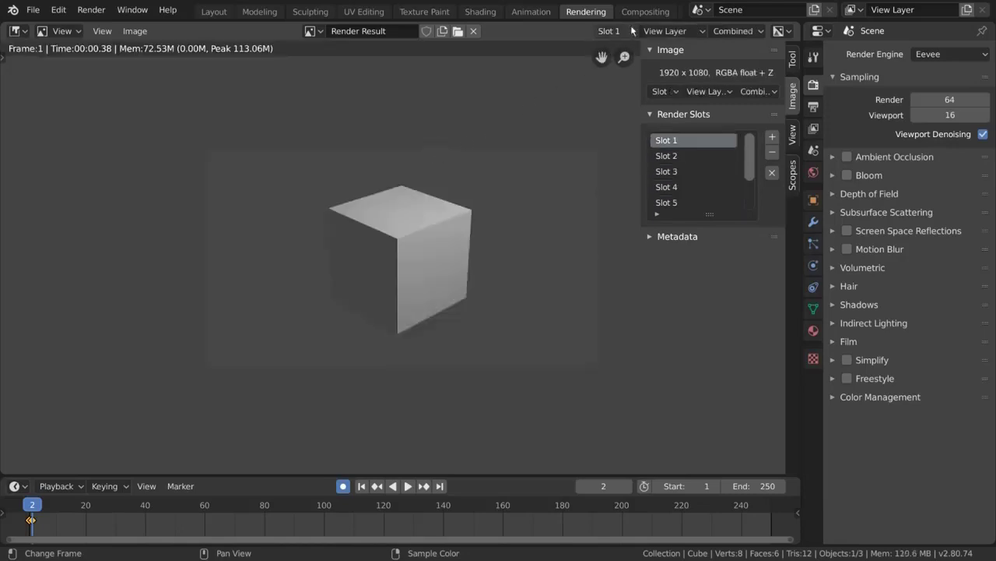
Switch to the Compositing workspace, keep the Compositor as its main editor and enable Use Nodes for the scene.
left_click(653, 12)
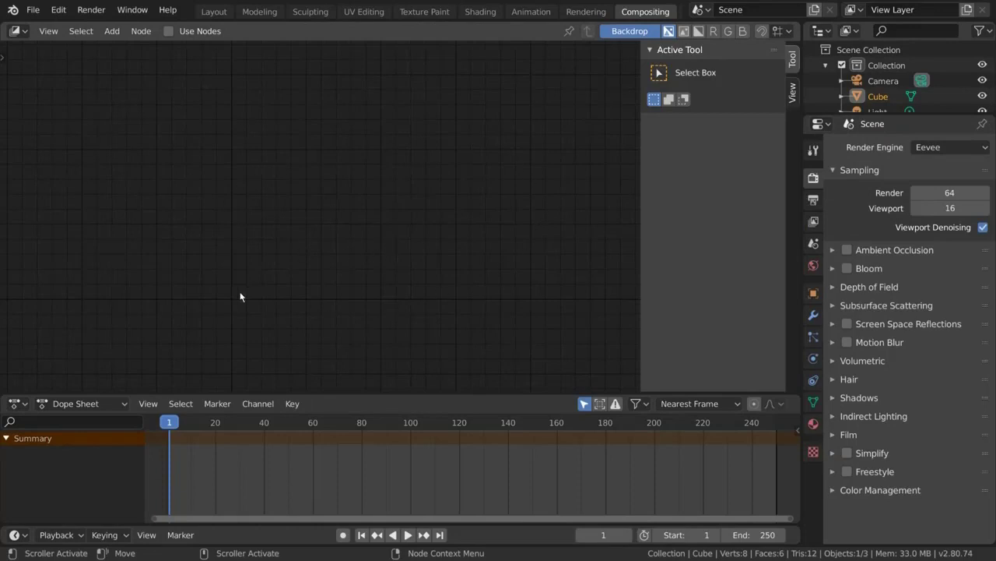
middle_click_drag(466, 261, 485, 241)
scroll(483, 254, "up", 3)
left_click(26, 33)
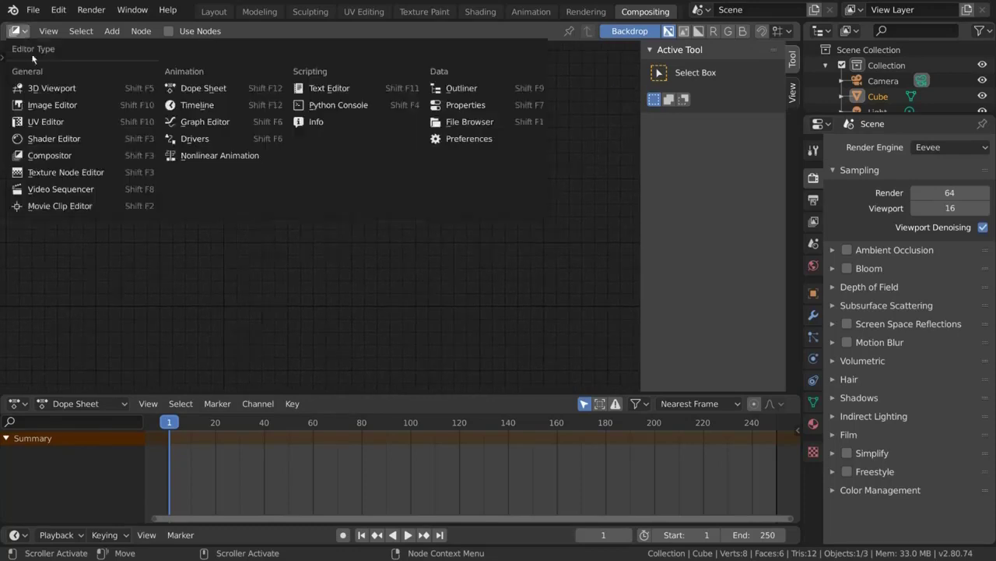
left_click(102, 156)
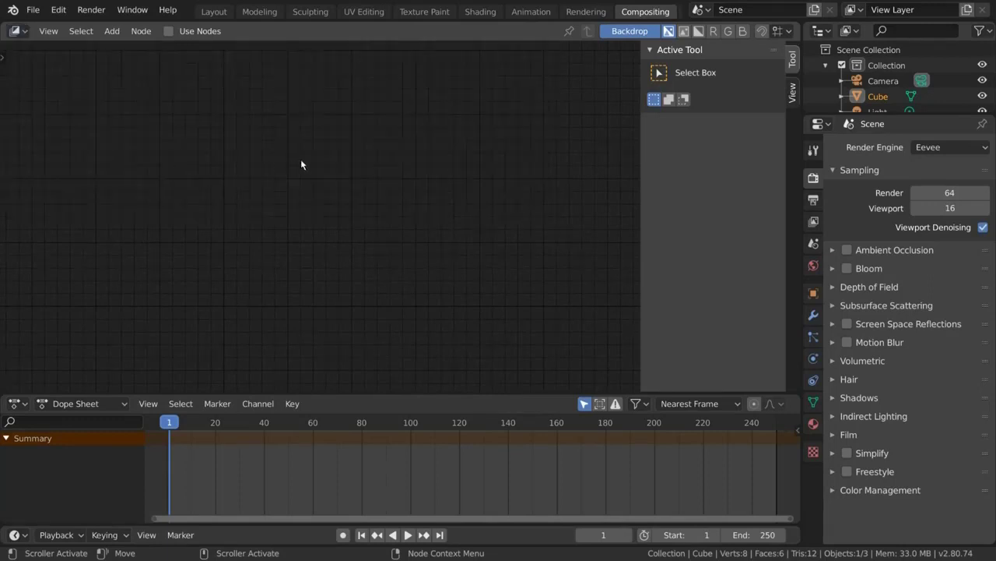
left_click(171, 32)
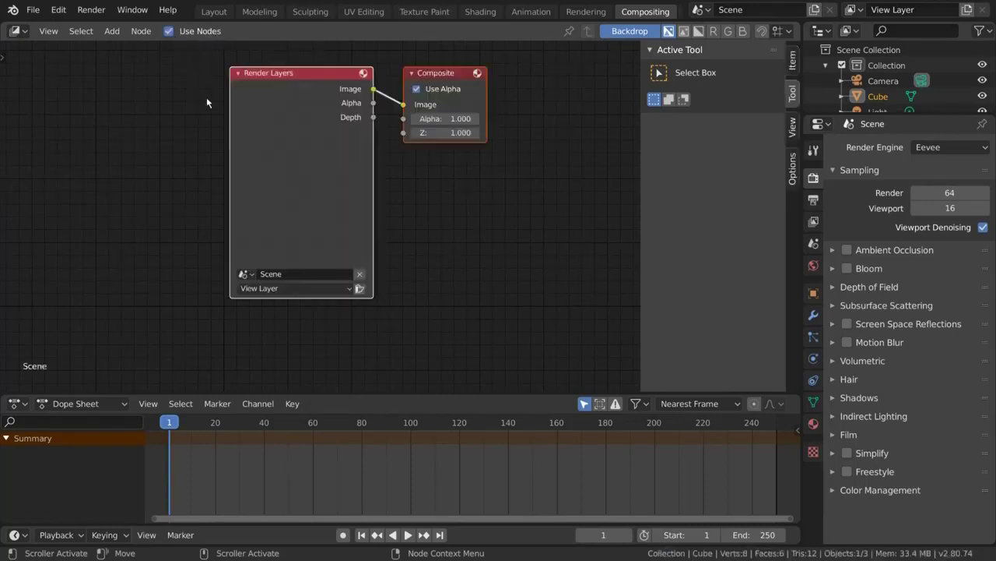
middle_click_drag(406, 150, 396, 184)
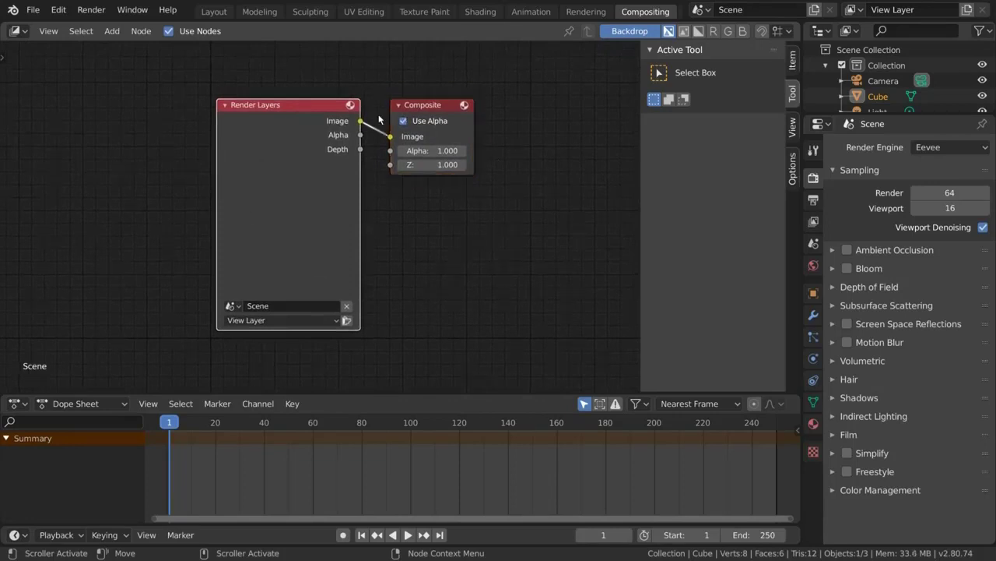
Try moving the Composite node farther from the Render Layers node.
left_click(443, 108)
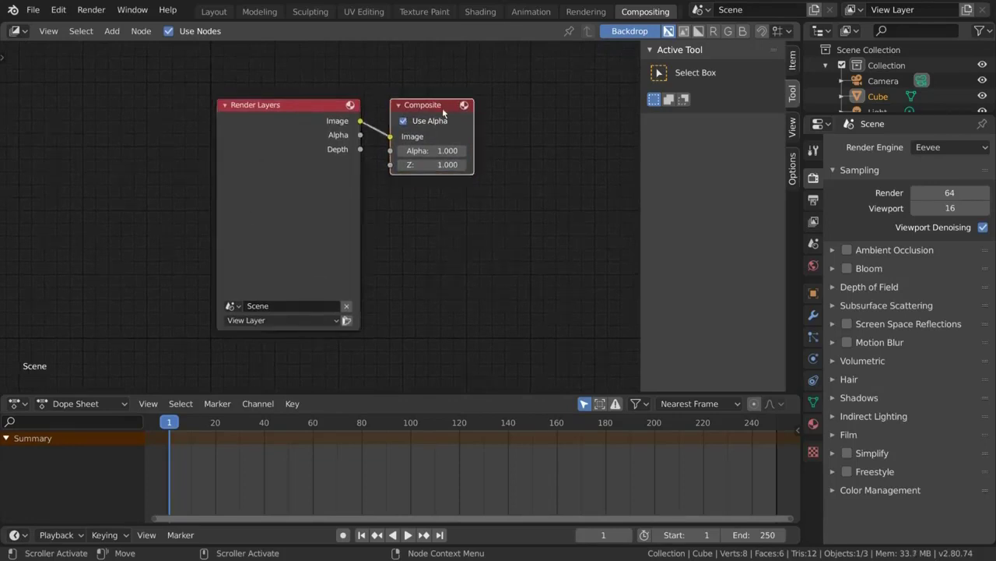
left_click_drag(436, 116, 476, 124)
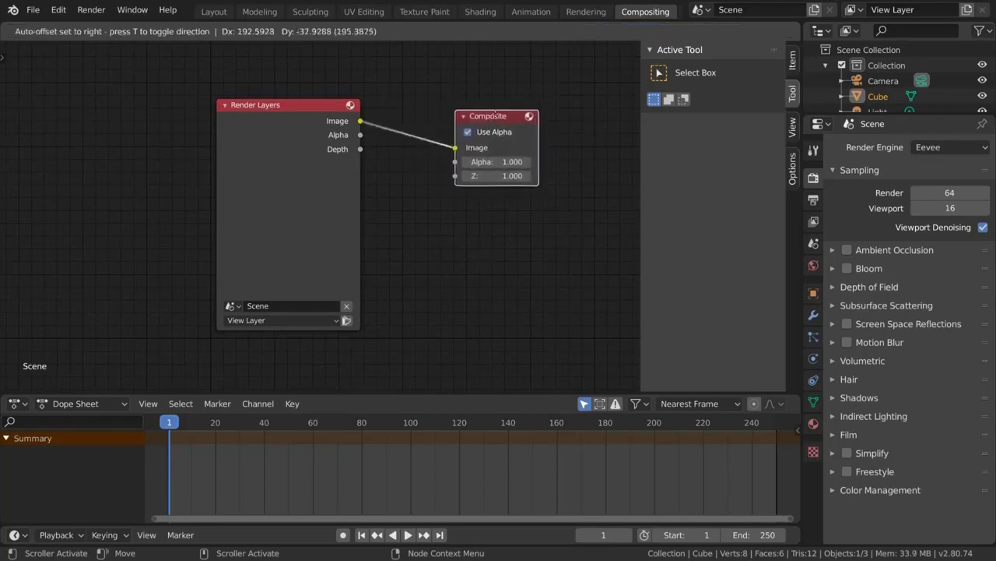
right_click(511, 97)
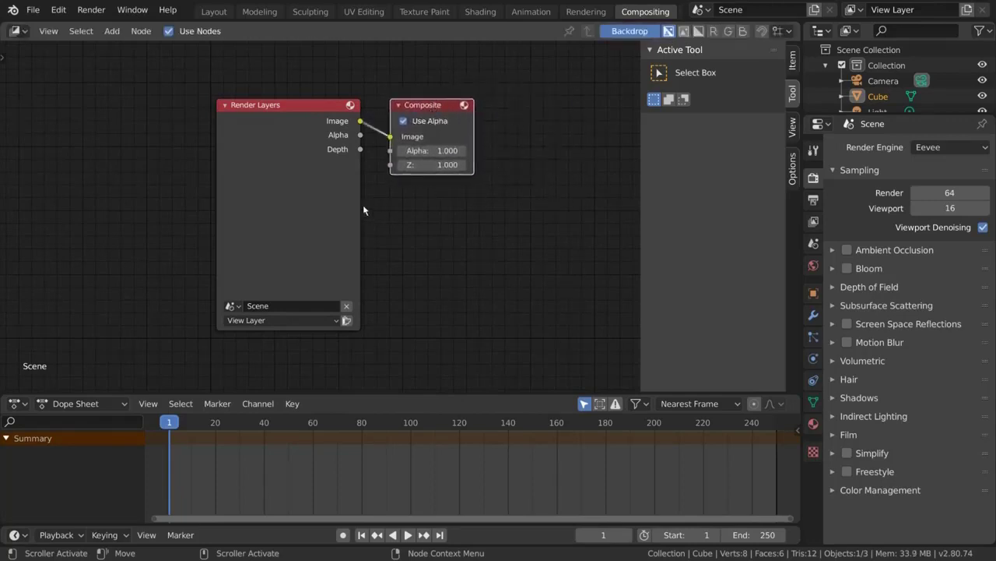
mouse_move(304, 183)
left_mouse_down()
mouse_move(208, 177)
mouse_move(214, 214)
mouse_move(284, 187)
mouse_move(315, 192)
left_mouse_up()
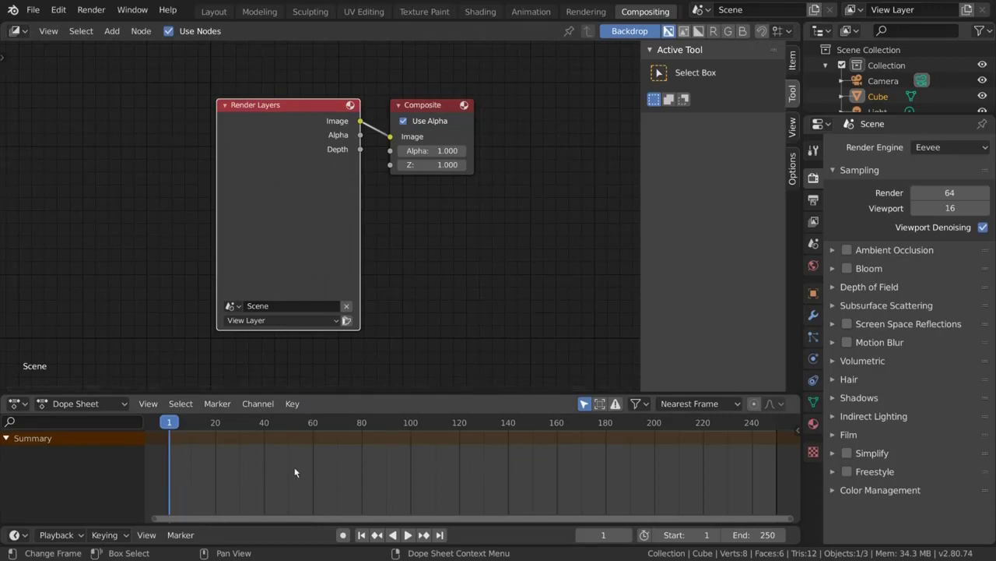
Play the animation, stop at frame 283, set the Mix node's Fac to 0.000 and insert a keyframe for it.
key("space")
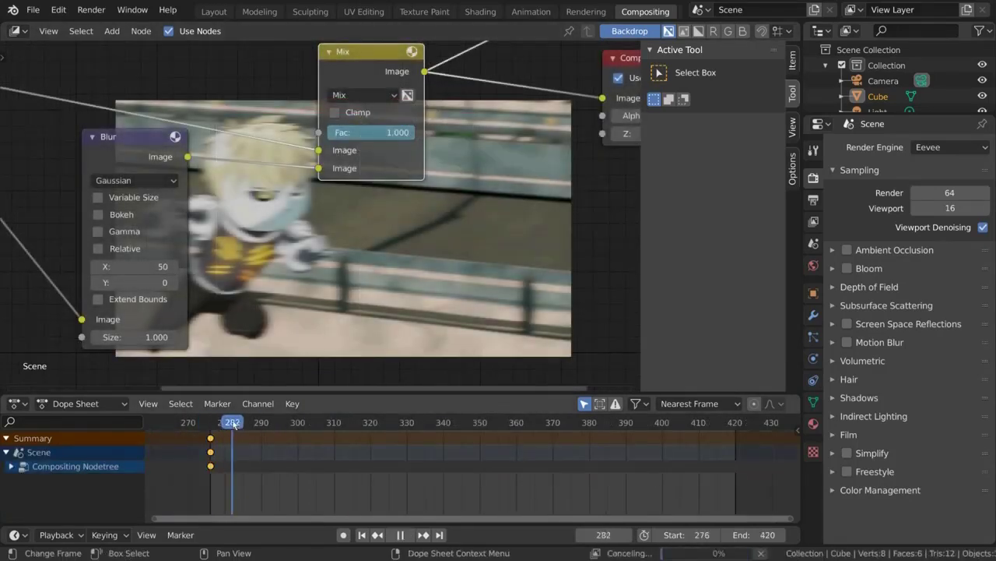
left_click_drag(240, 425, 228, 418)
left_click_drag(405, 132, 327, 133)
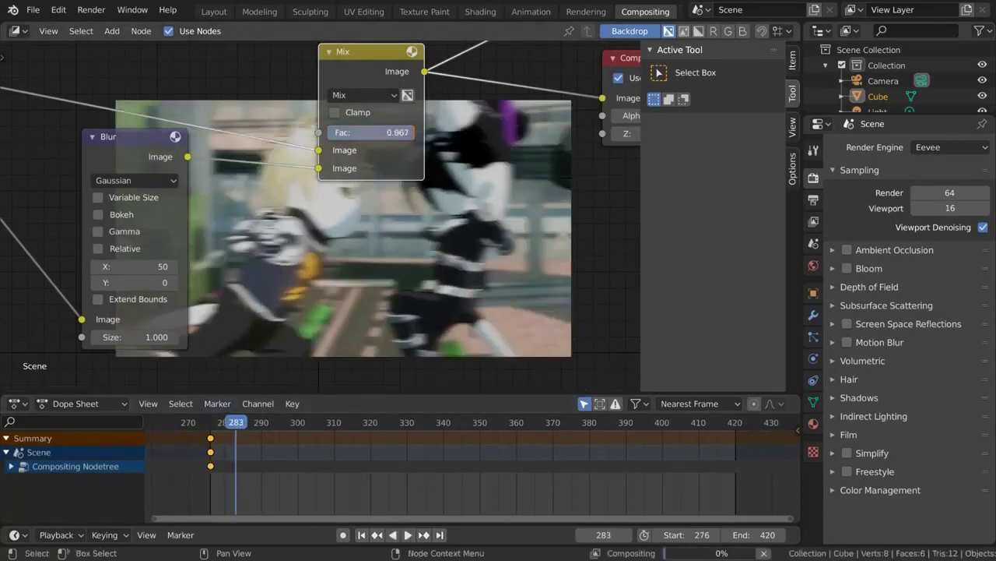
middle_click_drag(430, 253, 406, 253)
left_click_drag(382, 134, 303, 135)
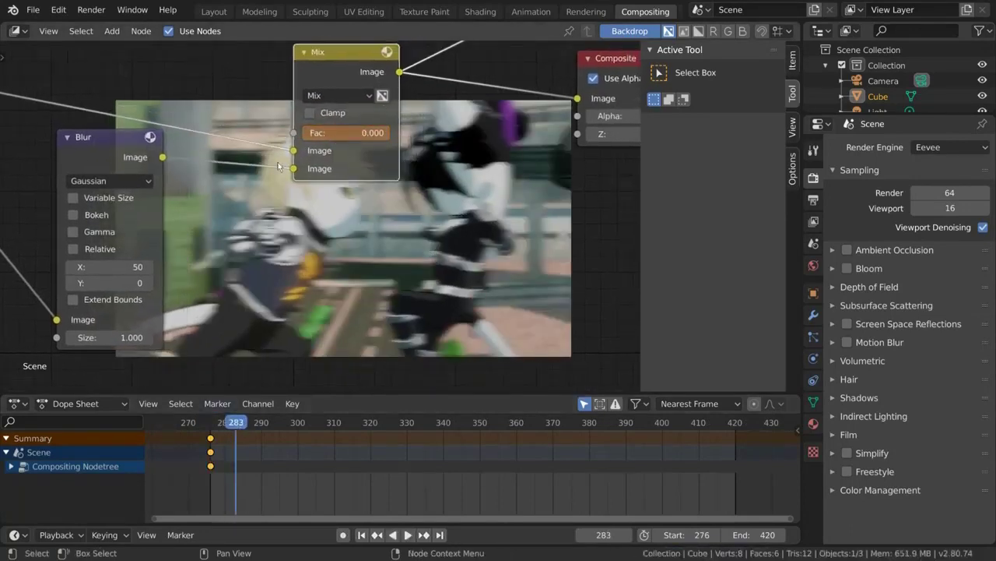
mouse_move(459, 169)
middle_mouse_down()
mouse_move(538, 230)
mouse_move(448, 153)
middle_mouse_up()
key("i")
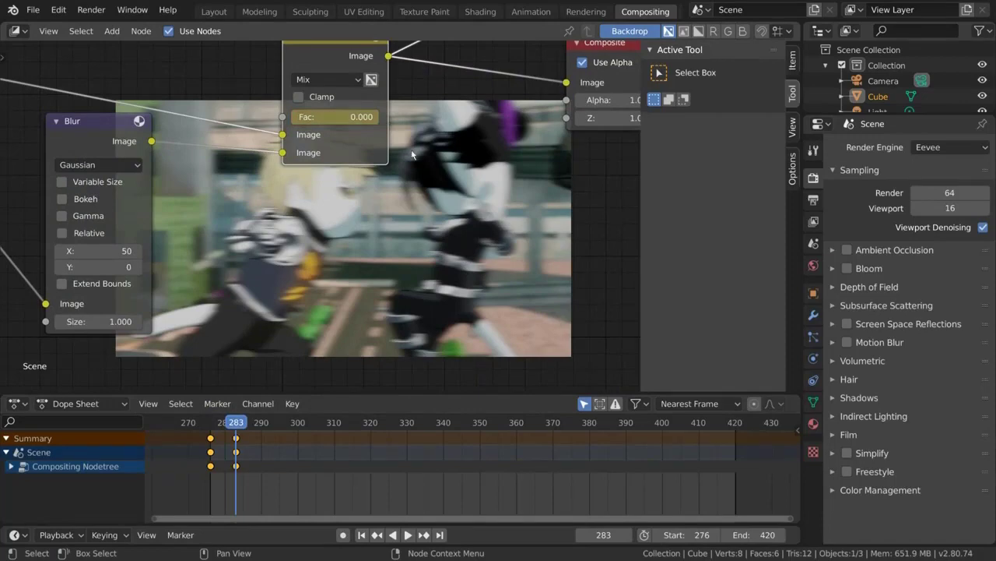
Step back to frame 280 and keyframe the Mix node's Fac at 1.000.
key("Left")
key("Left")
key("Left")
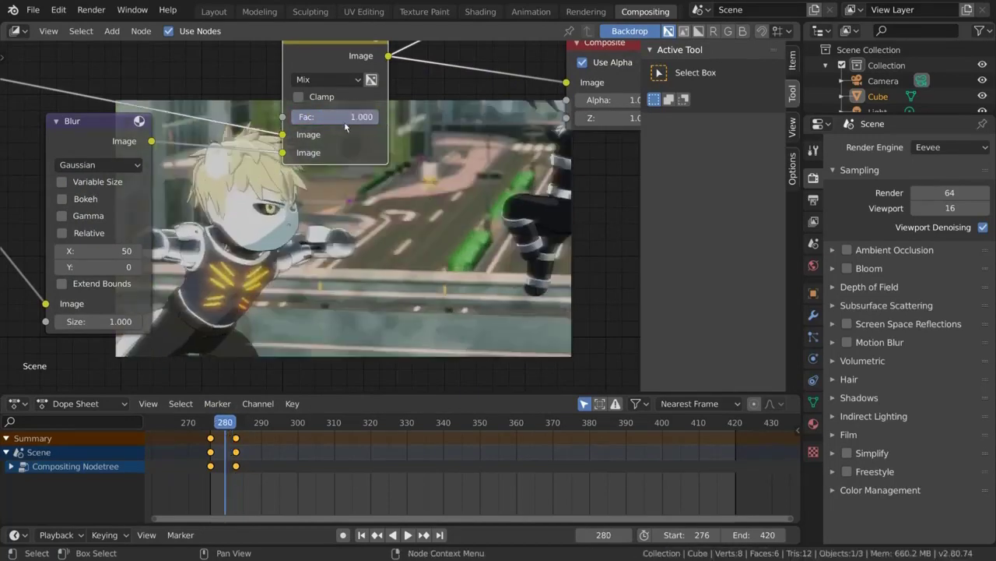
key("i")
Play the animation, return to frame 283 and shift the frame 280 keyframe 2 frames later in the Dope Sheet.
key("space")
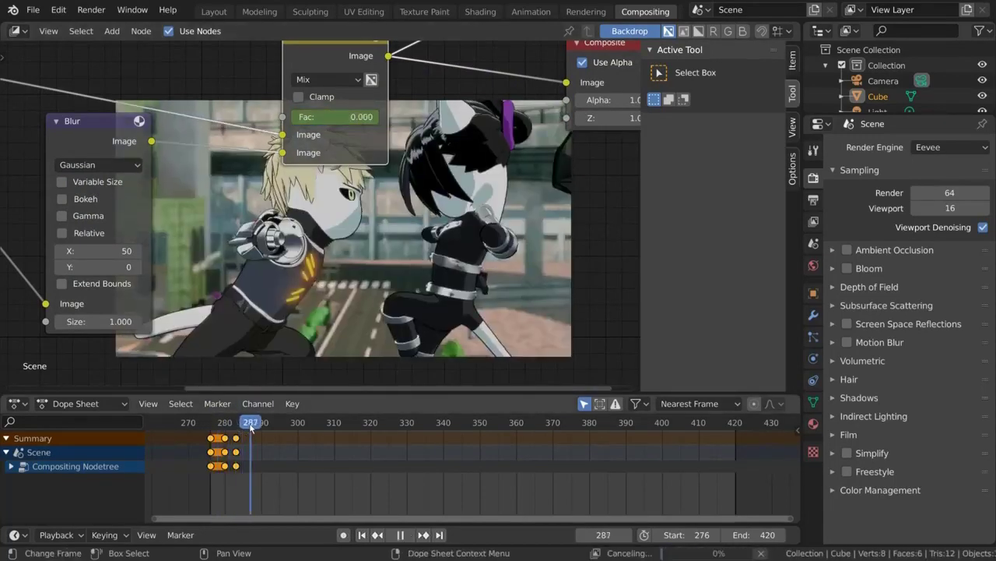
mouse_move(249, 426)
left_mouse_down()
mouse_move(204, 427)
mouse_move(233, 429)
left_mouse_up()
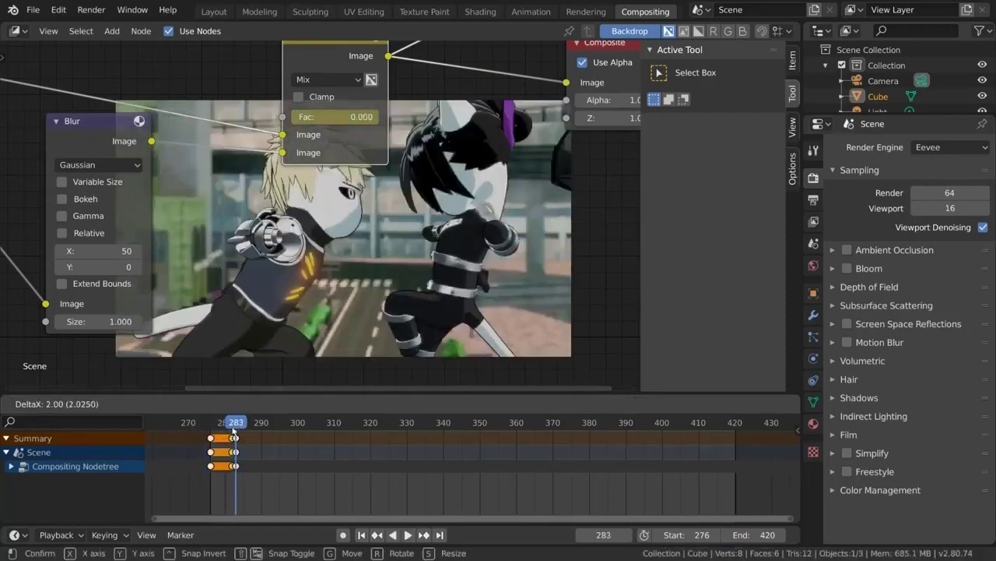
left_click(233, 429)
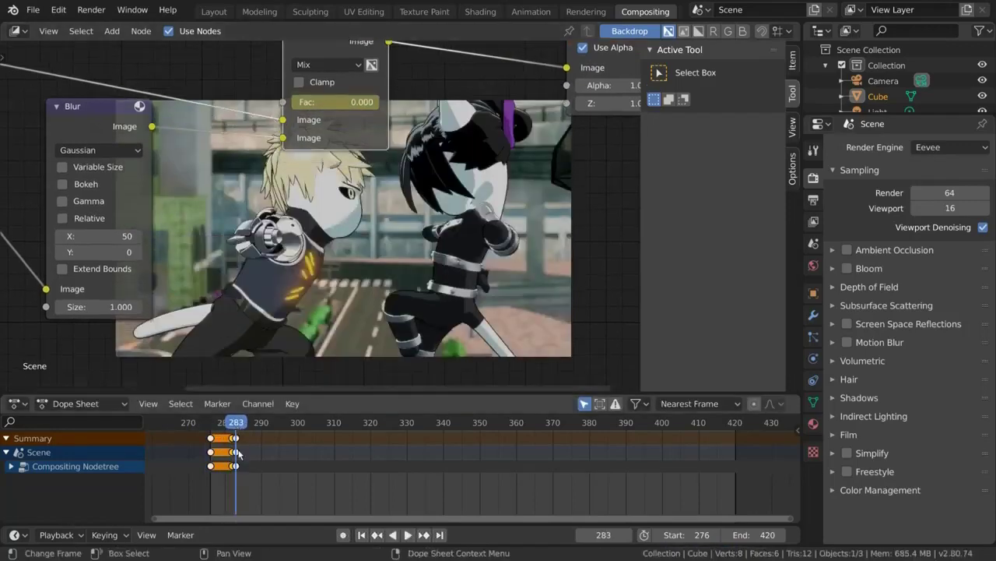
left_click(237, 448)
middle_click_drag(237, 446, 328, 442)
scroll(327, 442, "up", 4)
left_click_drag(327, 437, 351, 441)
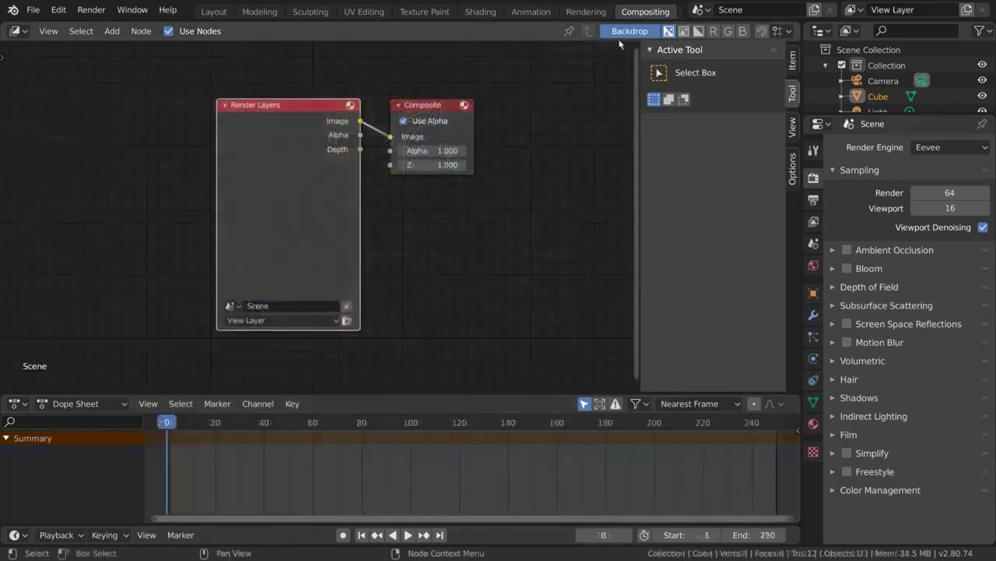
Switch to the Scripting workspace, create a new text data-block and enter "import bpy" in it.
scroll(623, 12, "down", 2)
left_click(638, 11)
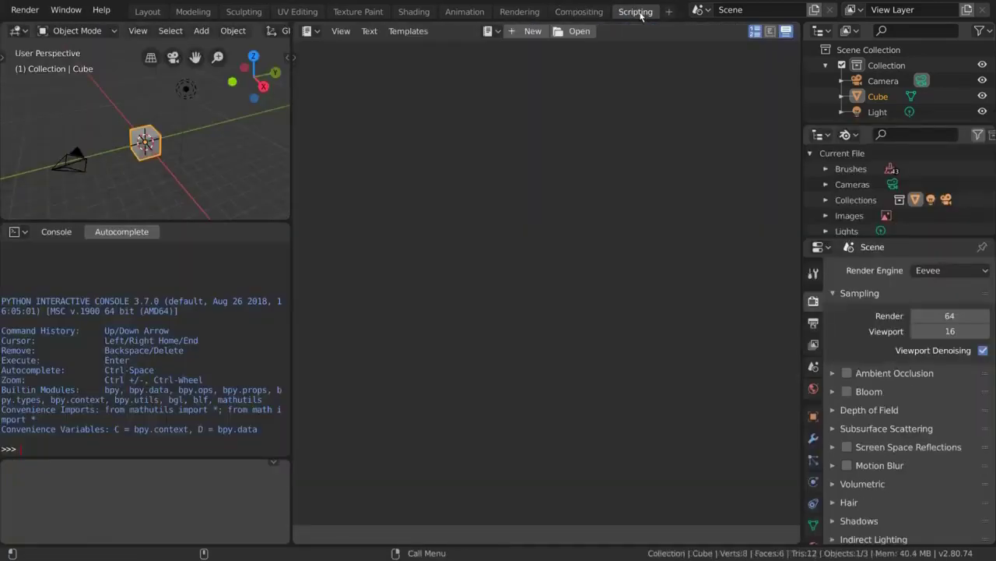
left_click(529, 32)
type("import bpy")
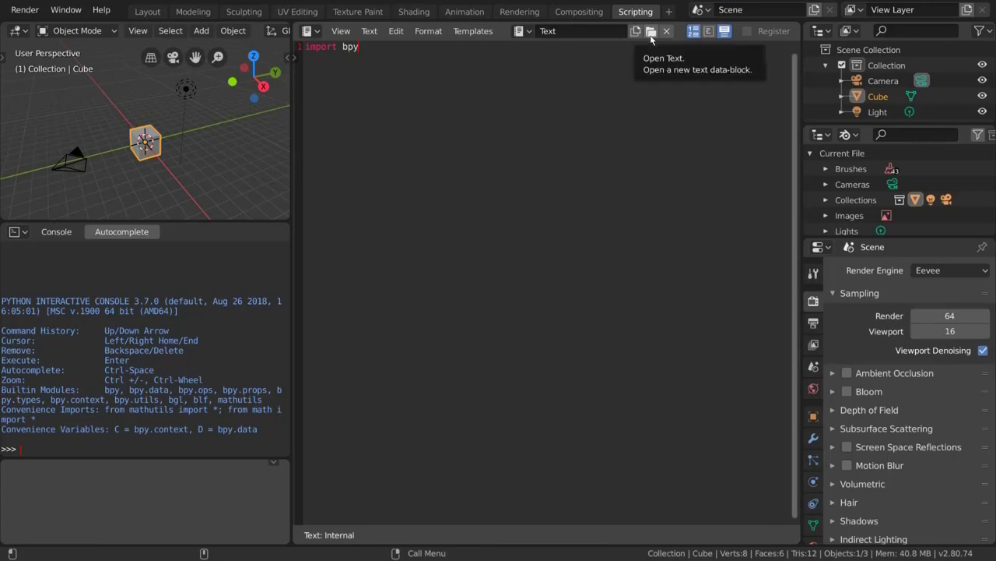
Toggle the script's syntax highlighting off and on, and its word wrap on and off.
left_click(722, 36)
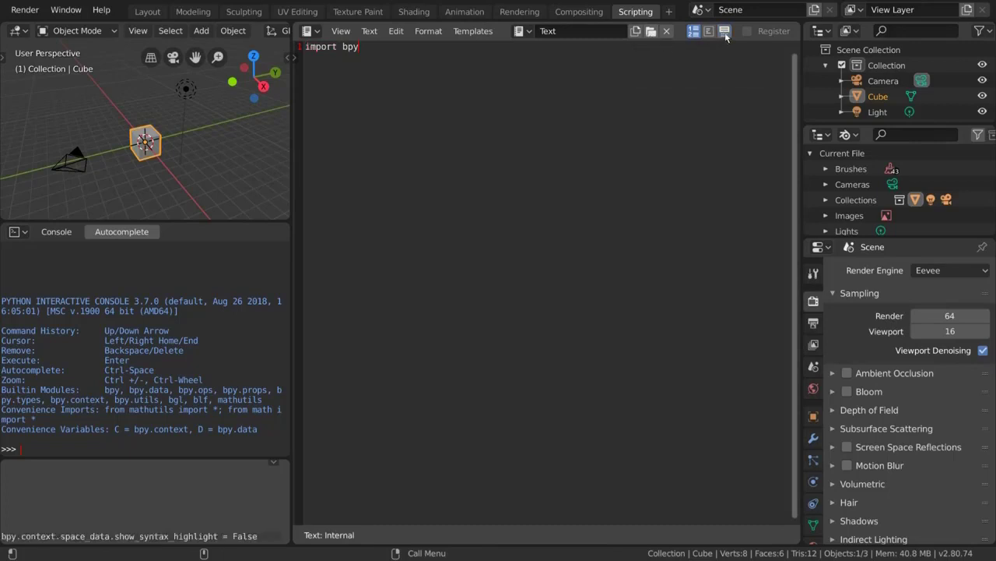
left_click(723, 36)
left_click(711, 35)
left_click(712, 35)
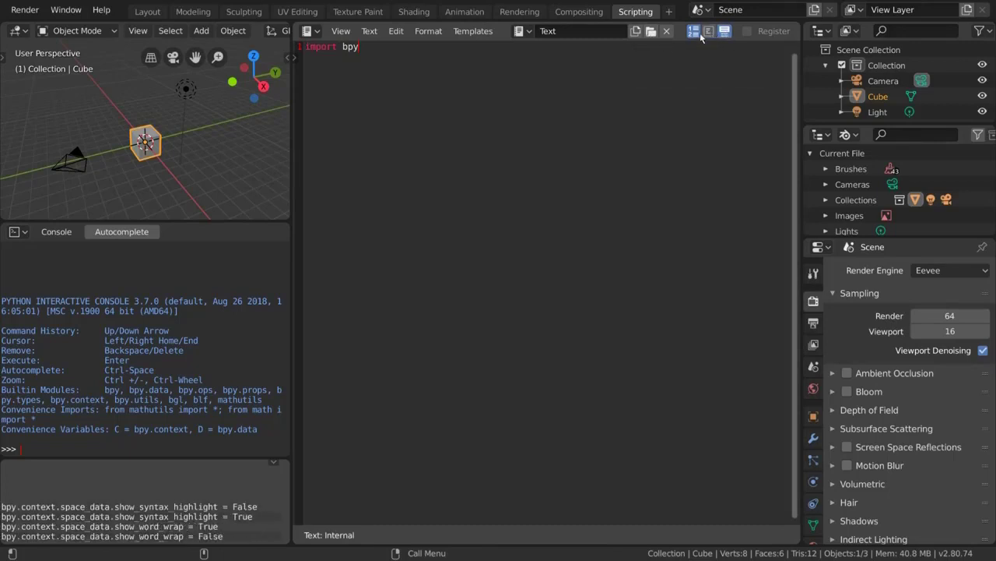
Toggle the script's line numbers off and on, and load the Ui Menu Python template into the text editor.
left_click(698, 36)
left_click(699, 36)
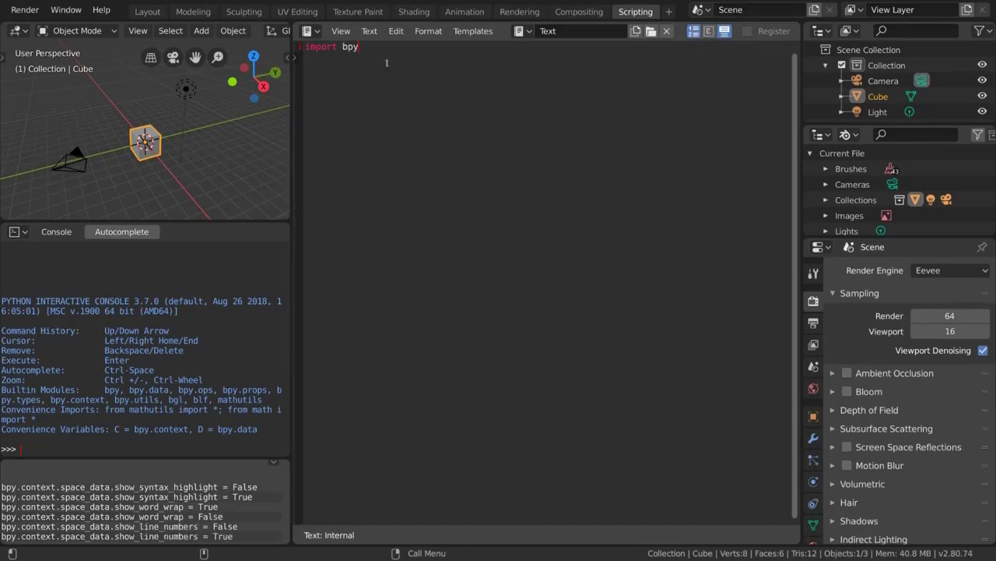
left_click(473, 32)
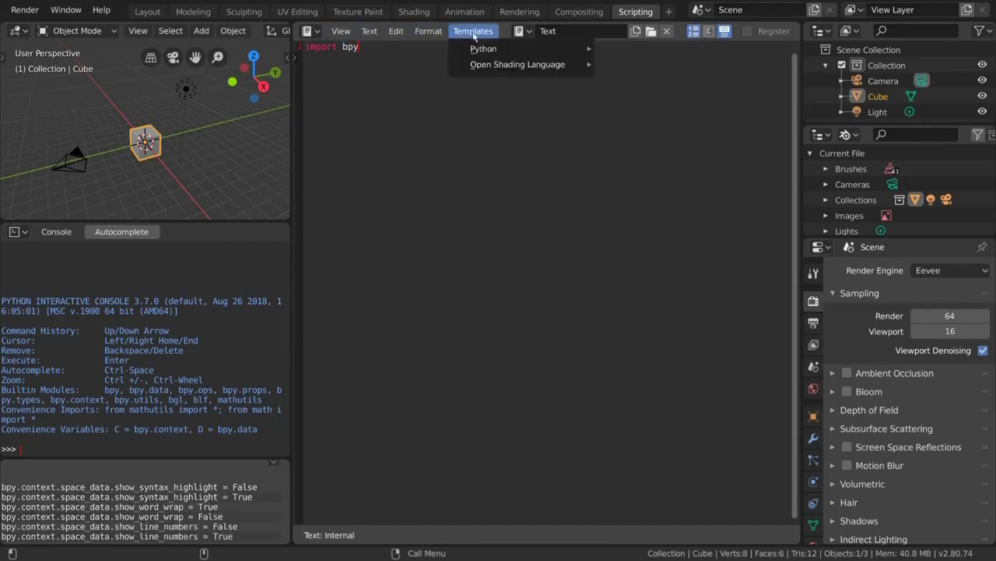
mouse_move(487, 48)
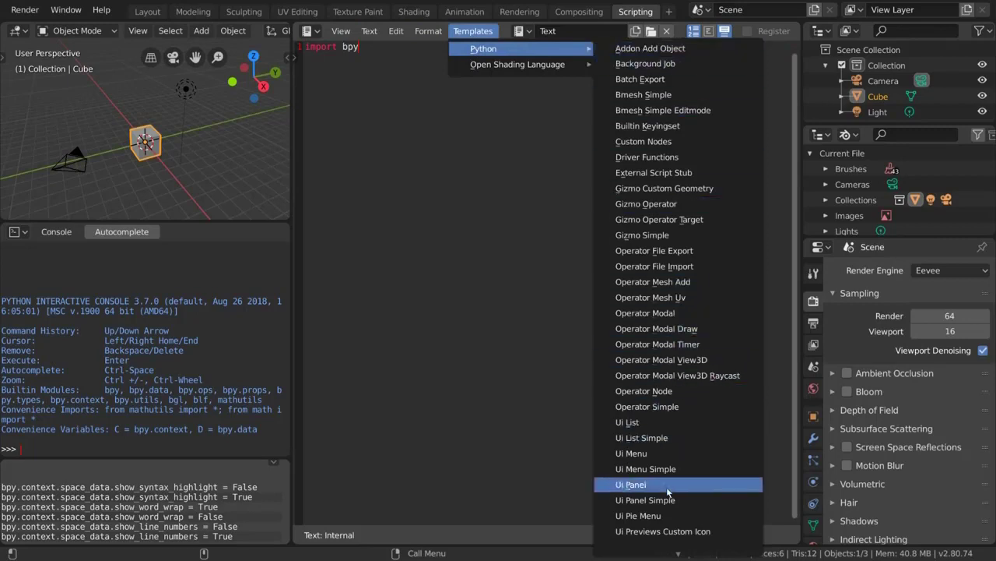
left_click(668, 454)
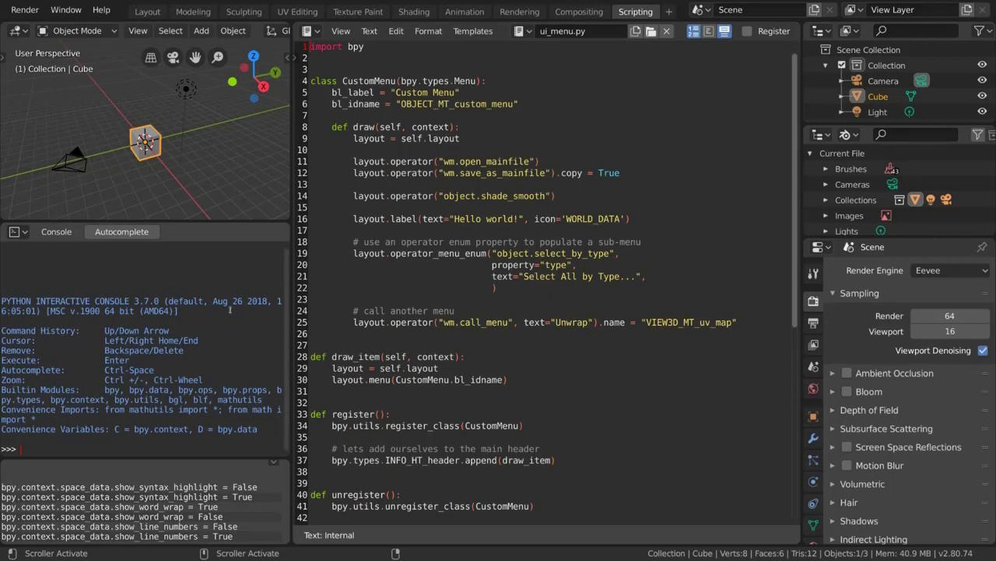
Toggle syntax highlighting off and on for the ui_menu.py script to generate entries in the Info log.
left_click(155, 537)
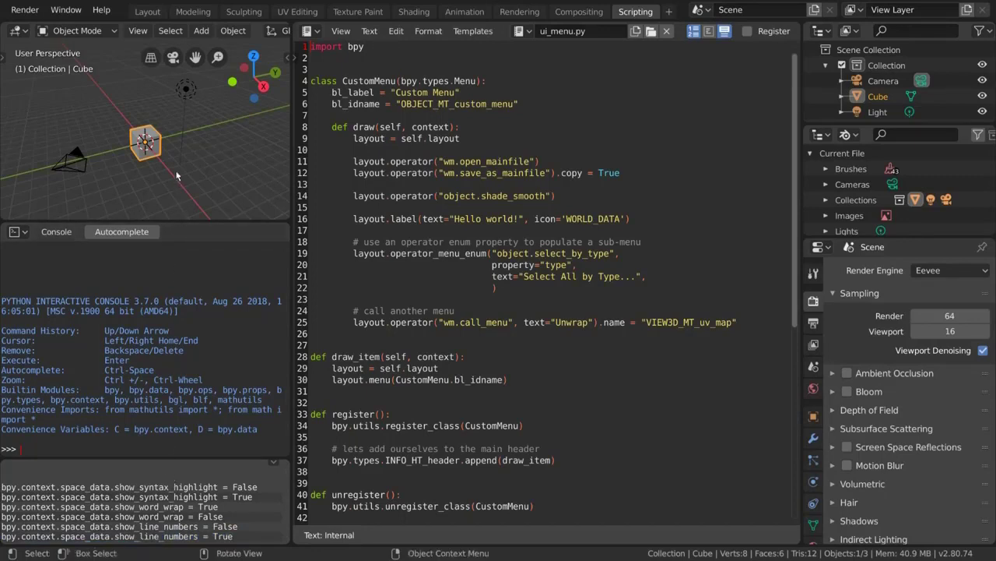
left_click(723, 32)
left_click(724, 33)
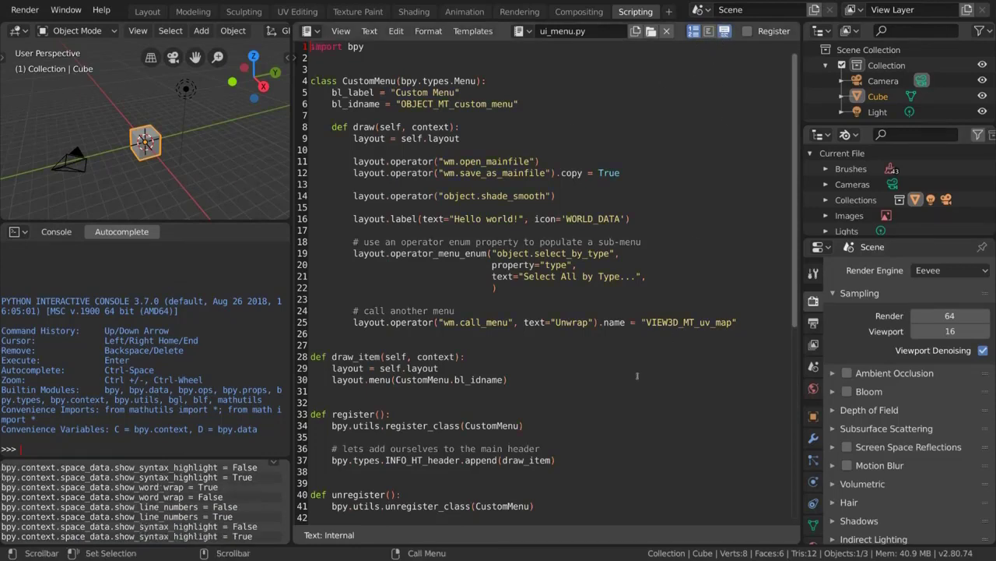
Move the light by (0.848524, 1.09558, -0.66975) and select its translate command in the Info log.
left_click(185, 101)
key("g")
left_click(215, 131)
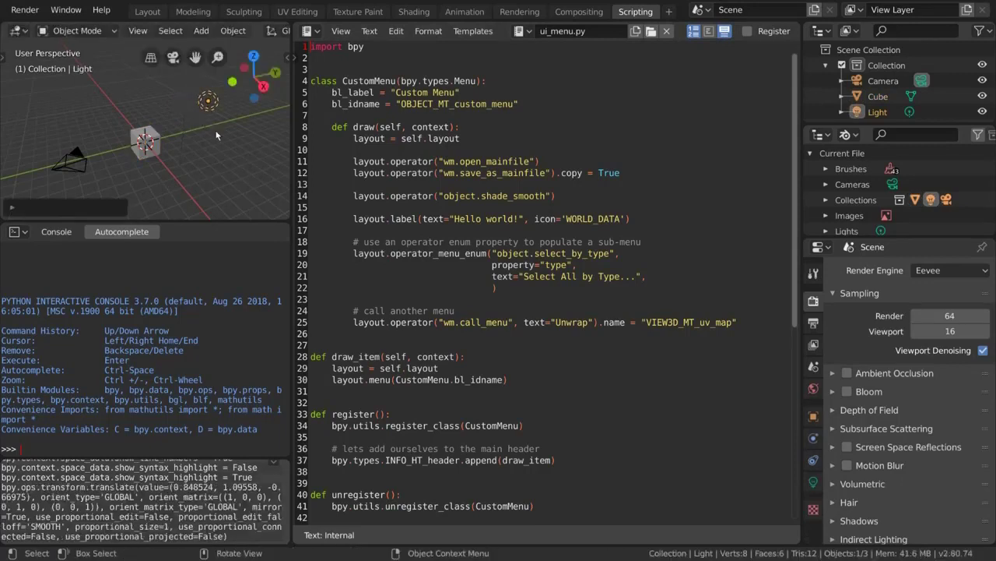
left_click(146, 489)
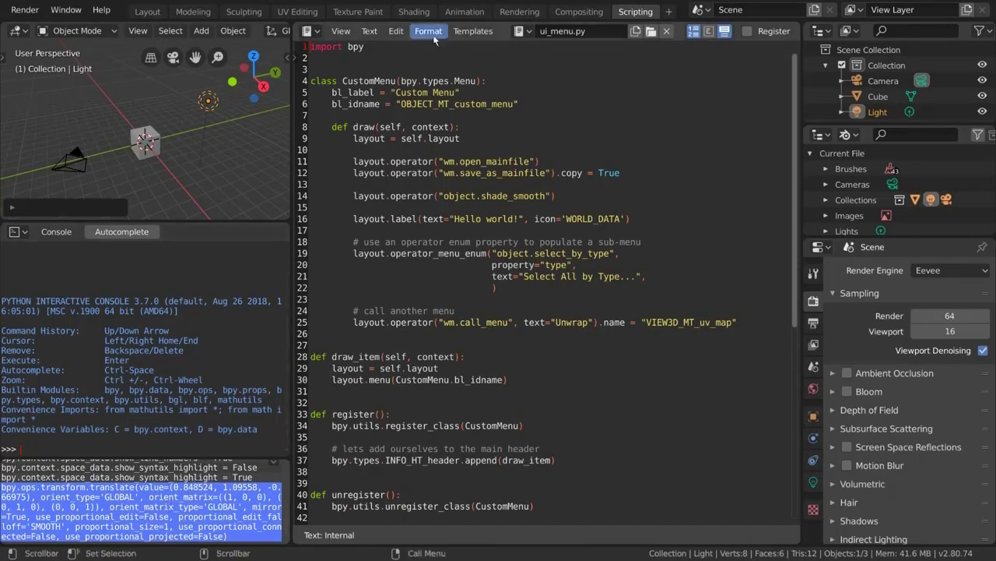
Switch back to the "Text" data-block and paste the logged bpy.ops.transform.translate command two lines below "import bpy".
left_click(512, 31)
left_click(518, 84)
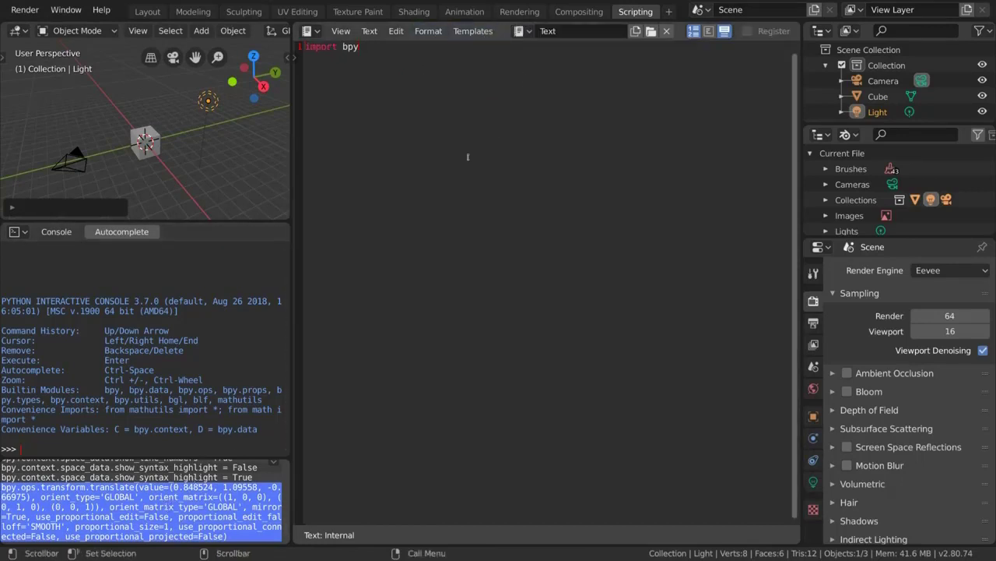
key("Return")
key("Return")
type("bpy.ops.transform.translate(value=(0.848524, 1.09558, -0.66975), orient_type='GLOBAL', orient_matrix=((1, 0, 0), (0, 1, 0), (0, 0, 1)), orient_matrix_type='GLOBAL', mirror=True, use_proportional_edit=False, proportional_edit_falloff='SMOOTH', proportional_size=1, use_proportional_connected=False, use_proportional_projected=False)")
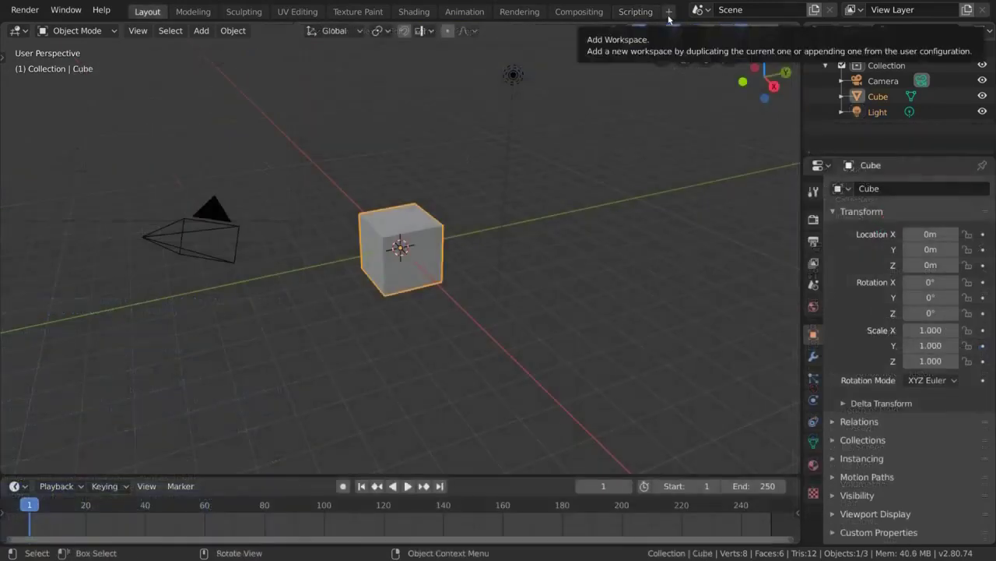
Look through the General, 2D Animation, VFX and Video Editing workspace presets, and duplicate the current Layout workspace.
left_click(668, 18)
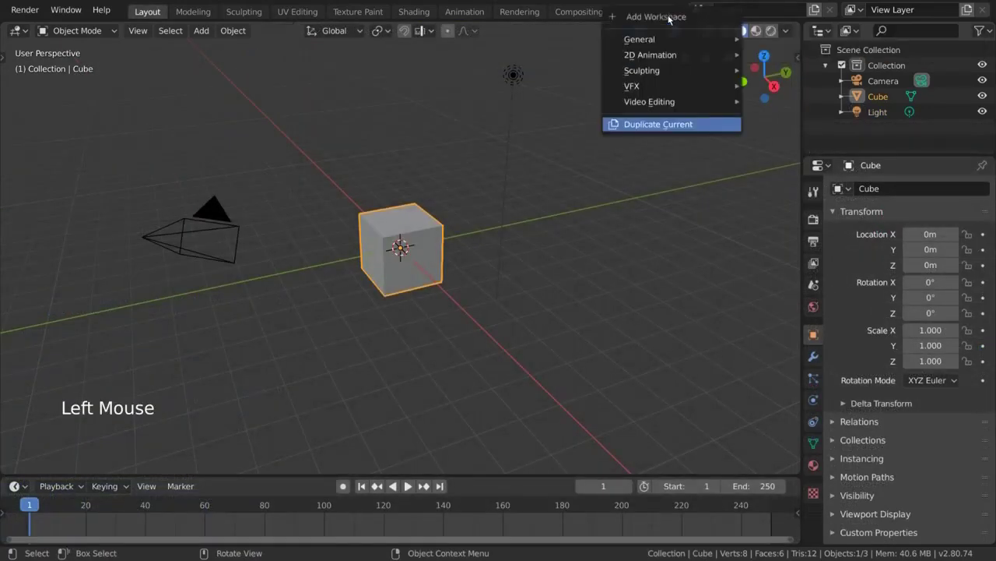
mouse_move(664, 41)
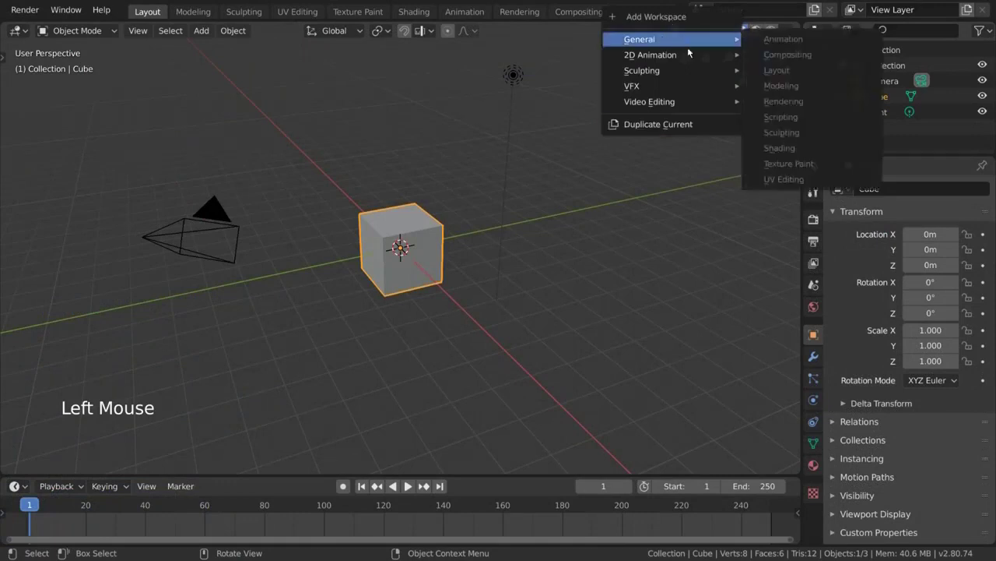
mouse_move(667, 57)
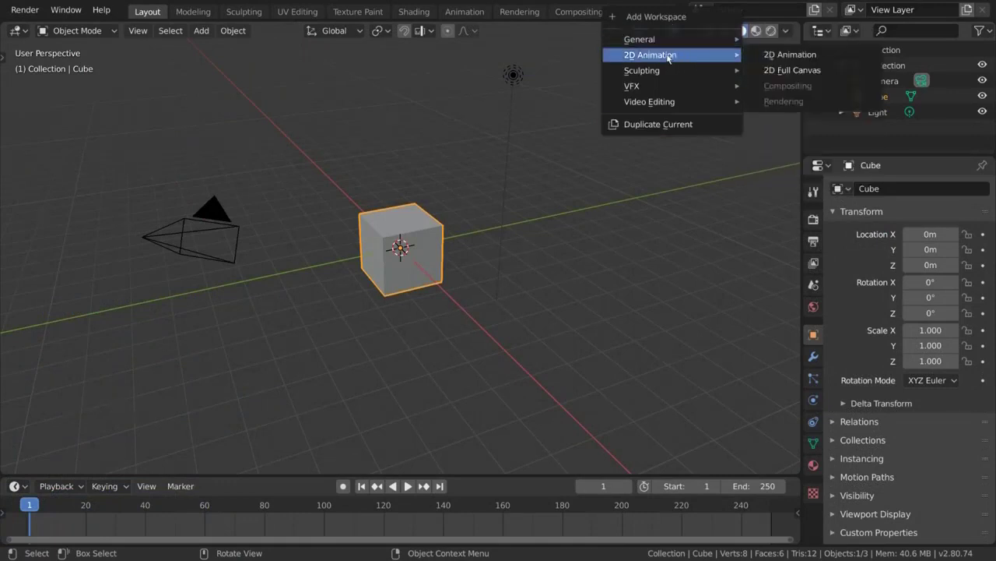
mouse_move(662, 87)
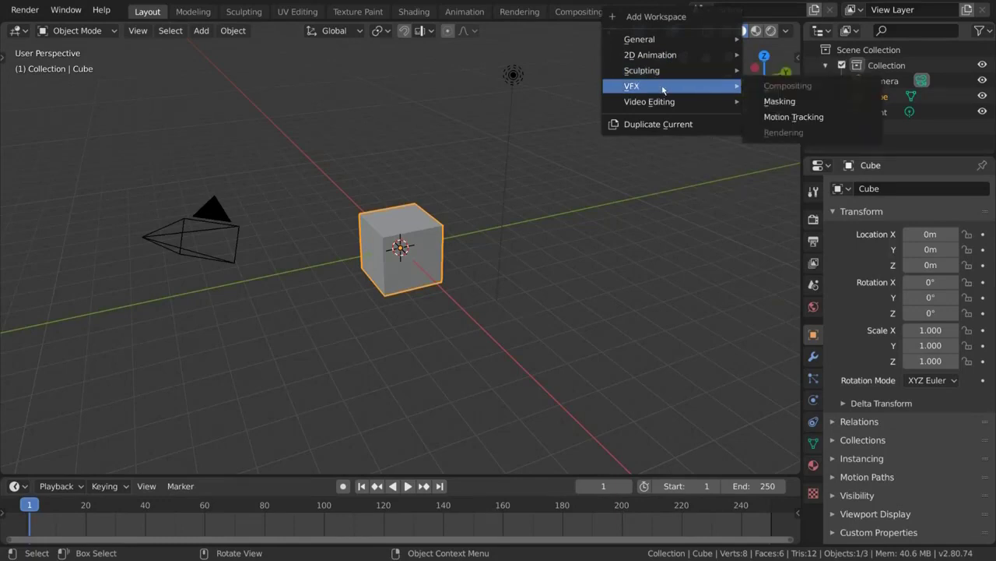
mouse_move(665, 104)
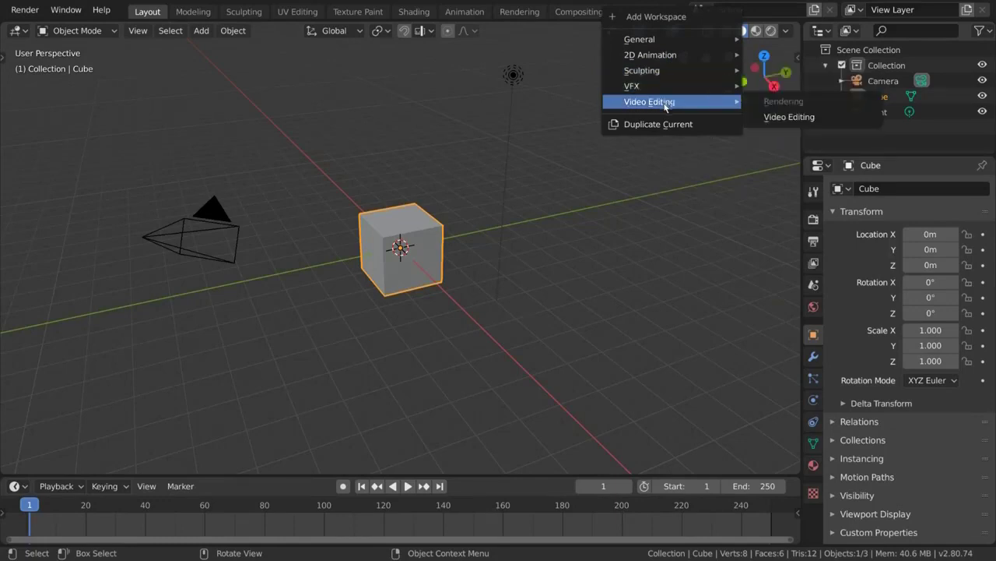
left_click(716, 131)
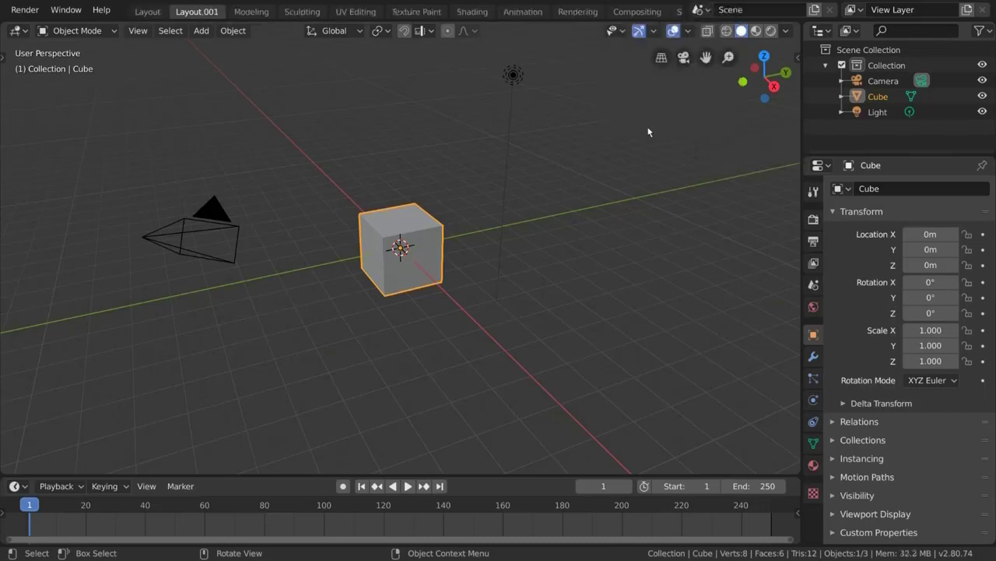
Rename the duplicated workspace with a person's first name and reorder it to the front of the workspaces.
double_click(214, 14)
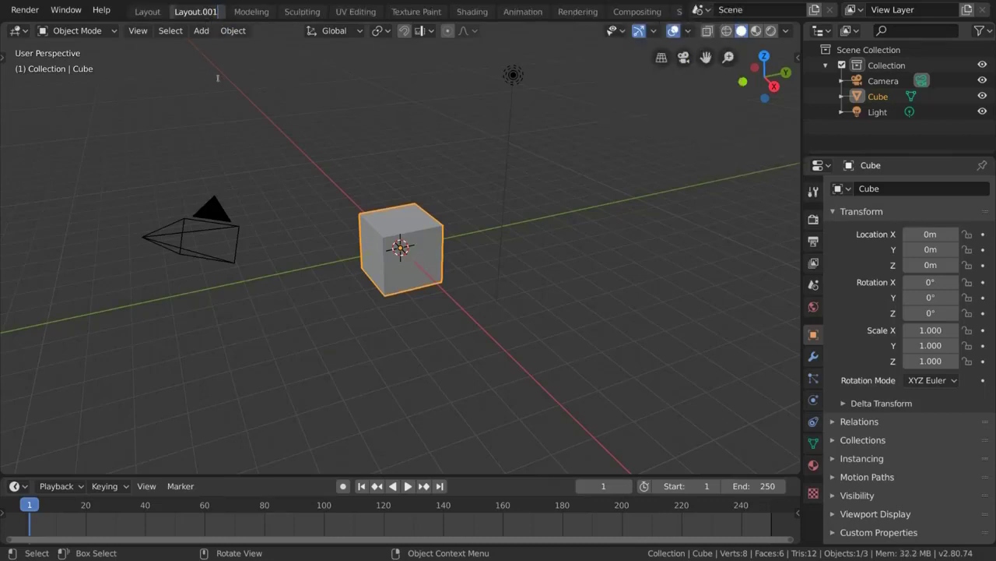
type("Dillon")
key("Return")
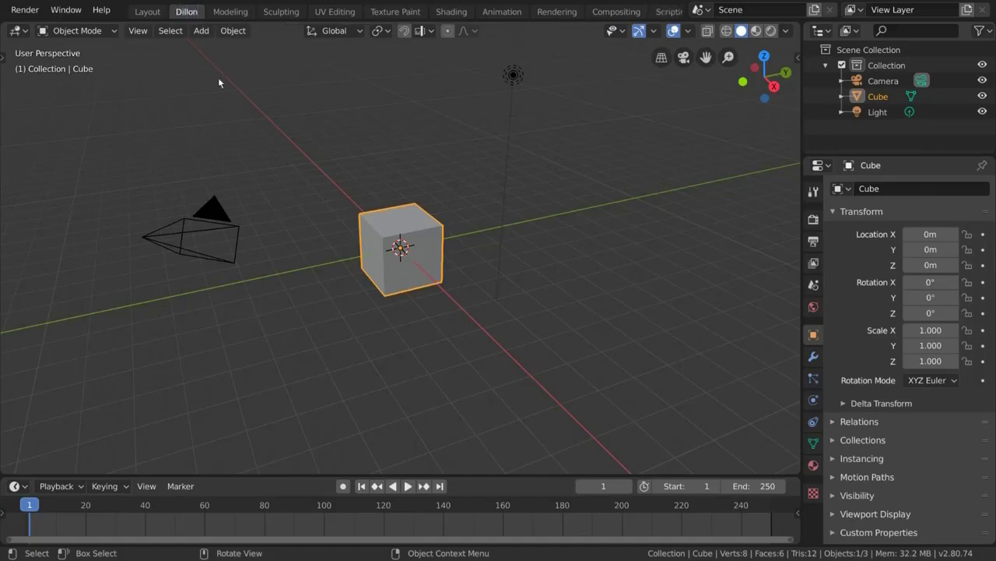
right_click(198, 13)
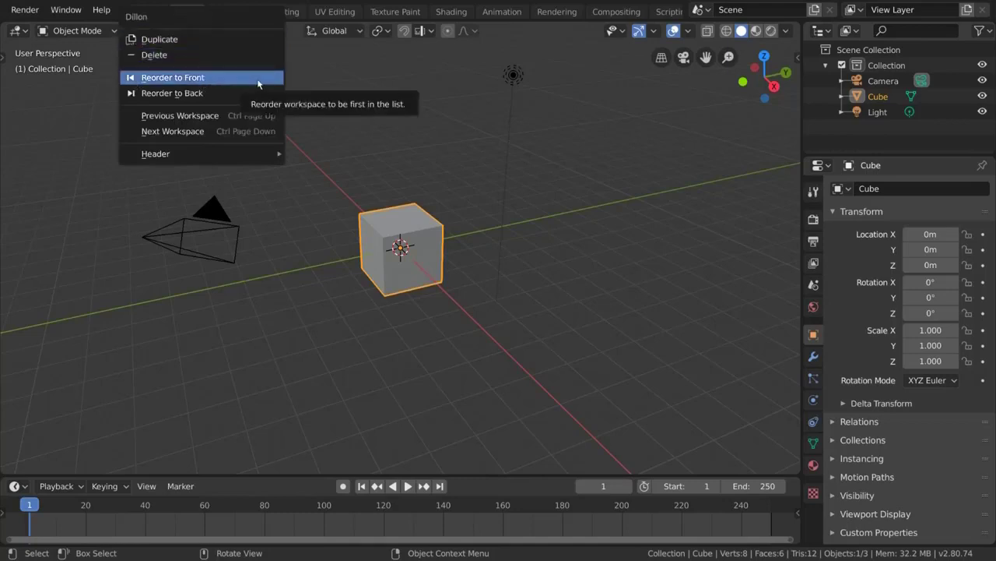
left_click(259, 82)
Make the timeline area taller and the Outliner and Properties column wider in the custom workspace.
left_click_drag(596, 476, 615, 380)
left_click(805, 294)
left_click_drag(802, 294, 671, 288)
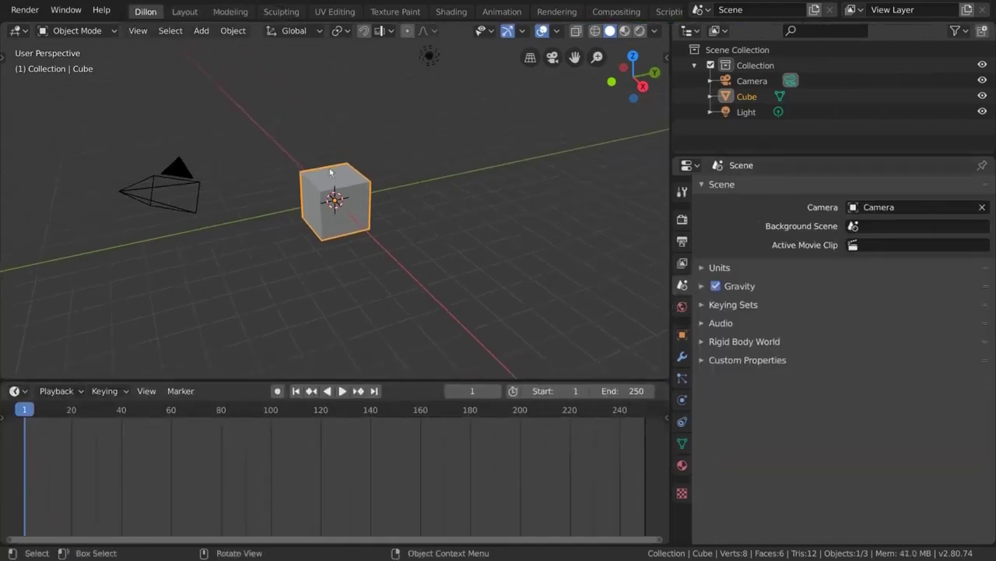
Change the timeline area to the Texture Node Editor and split the 3D viewport into two side-by-side areas.
right_click(145, 12)
left_click(18, 391)
left_click(51, 339)
right_click(133, 381)
left_click(134, 374)
left_click(335, 366)
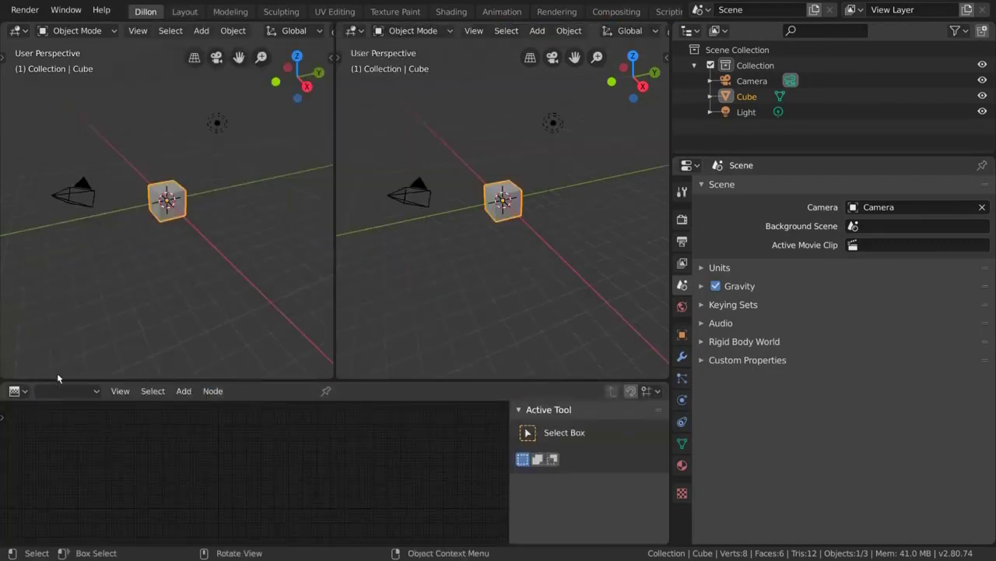
Change the first of the two 3D viewports to the Shader Editor and make the Outliner taller.
left_click(19, 31)
left_click(70, 139)
left_click_drag(833, 156, 833, 249)
scroll(209, 12, "up", 2)
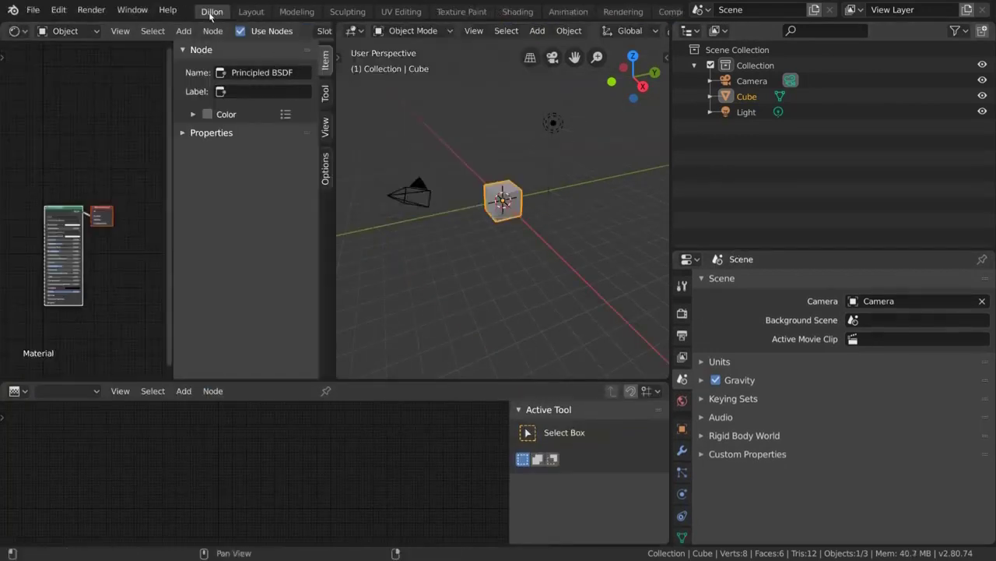
Delete the customized workspace from the workspace list.
right_click(210, 12)
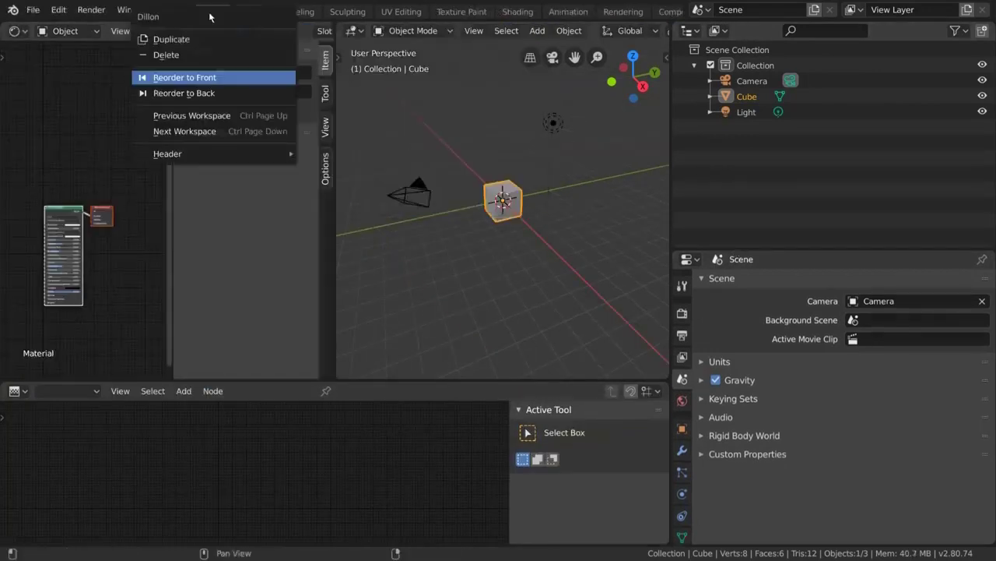
left_click(233, 56)
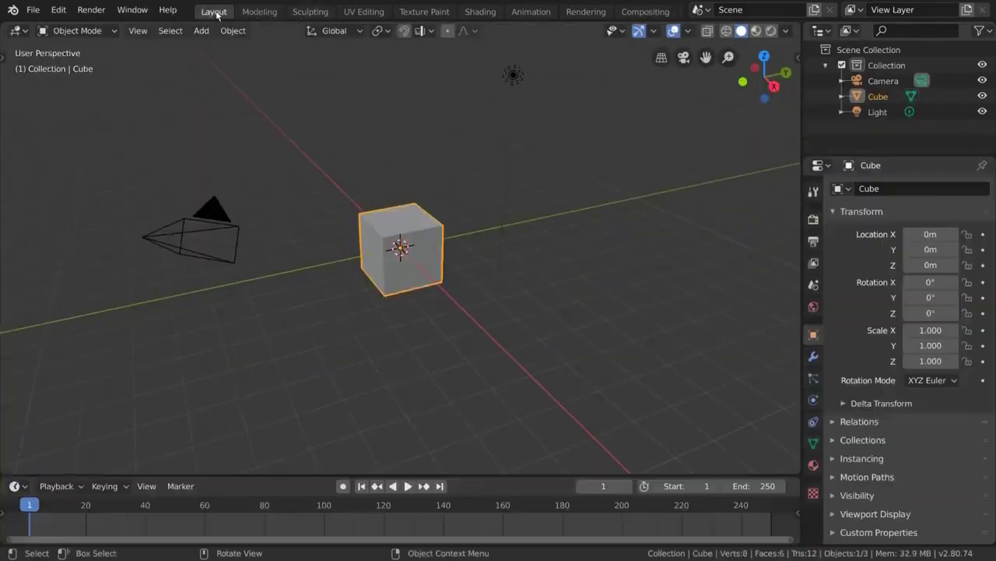
scroll(666, 12, "down", 3)
left_click(668, 12)
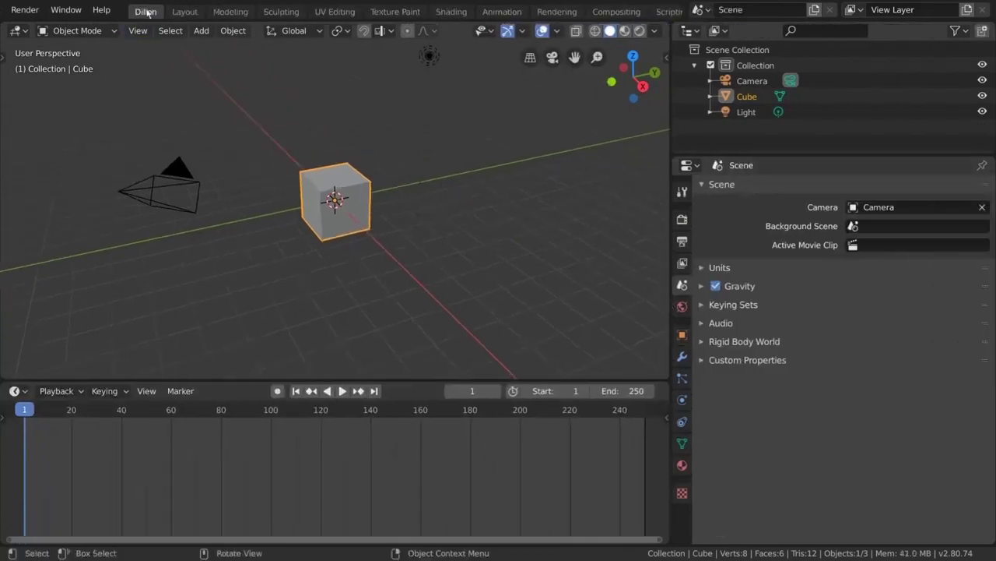
In the custom workspace, turn the timeline into a Texture Node Editor and divide the 3D viewport vertically in half.
right_click(148, 13)
left_click(18, 391)
left_click(55, 345)
right_click(133, 381)
left_click(133, 383)
left_click(335, 368)
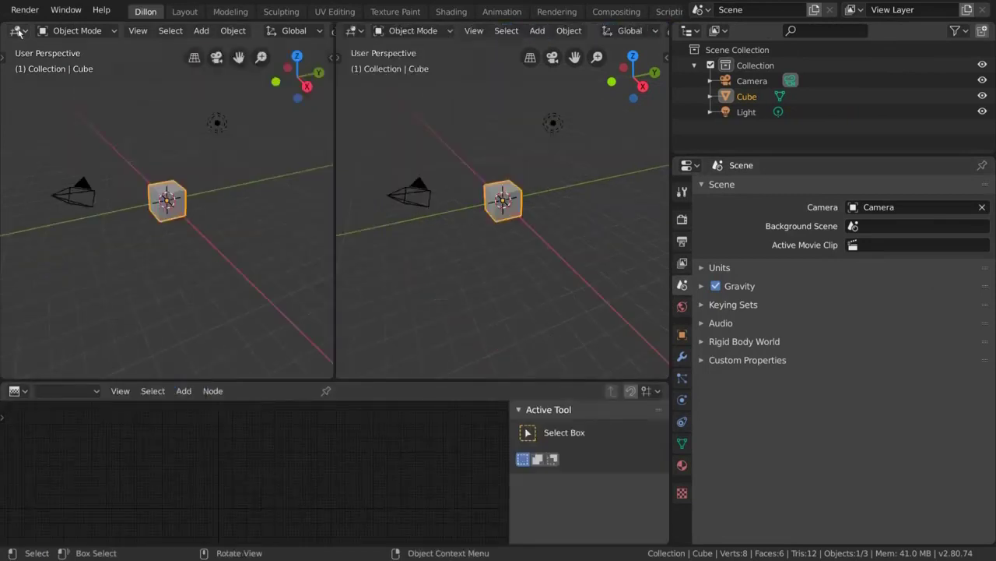
Turn the first half of the divided viewport into a Shader Editor and enlarge the Outliner's height.
left_click(19, 33)
left_click(53, 141)
left_click_drag(720, 155, 720, 249)
scroll(39, 10, "up", 3)
Save the current file with its custom workspace as the default startup file.
left_click(38, 11)
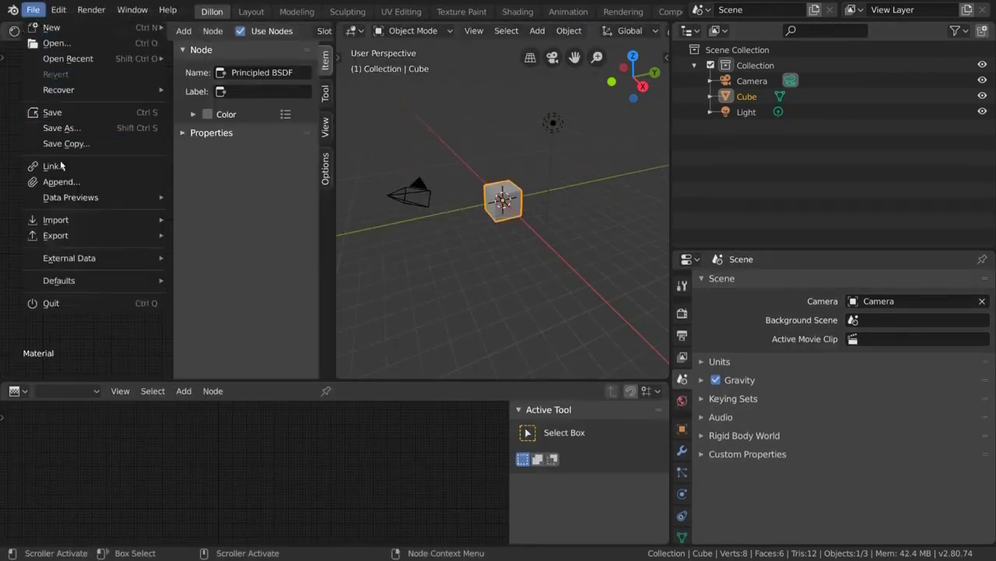
mouse_move(78, 280)
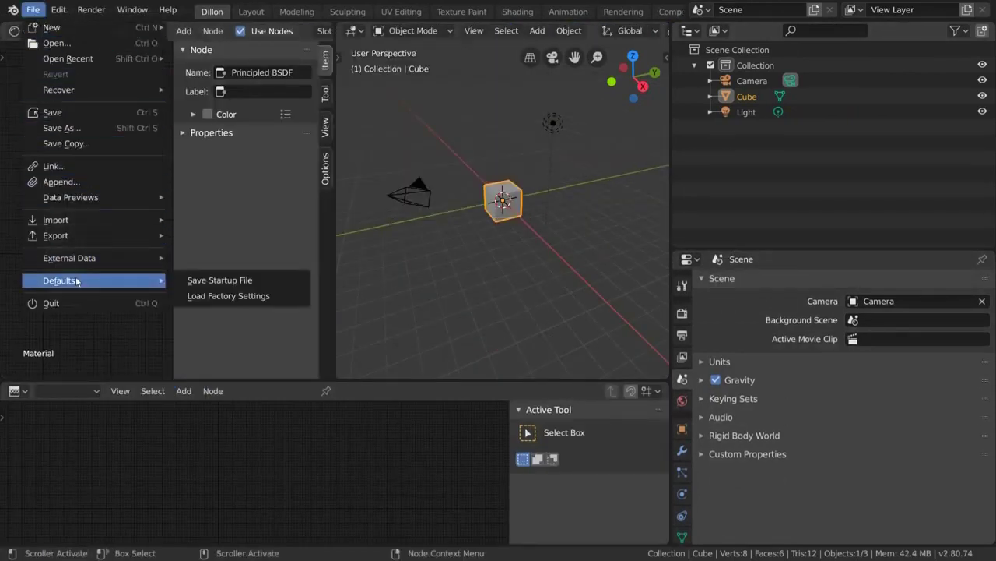
left_click(272, 280)
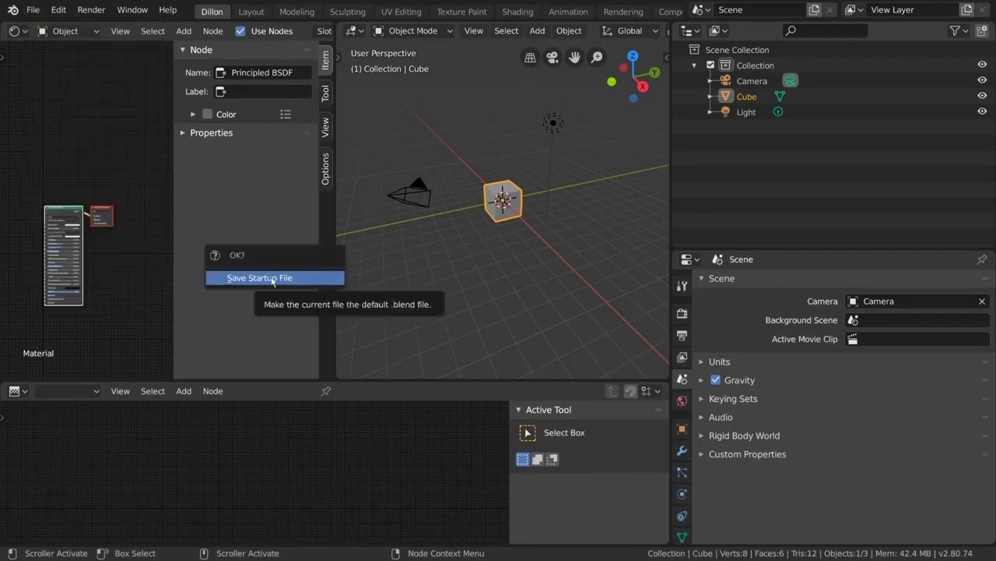
left_click(321, 282)
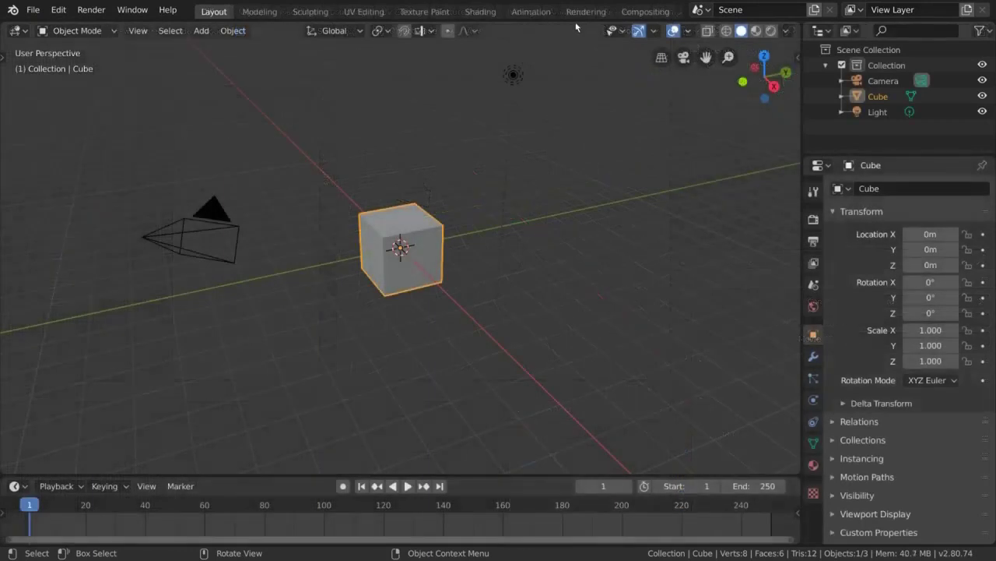
Examine the 2D Animation, VFX and Video Editing presets available for adding a workspace.
scroll(575, 22, "down", 3)
left_click(672, 13)
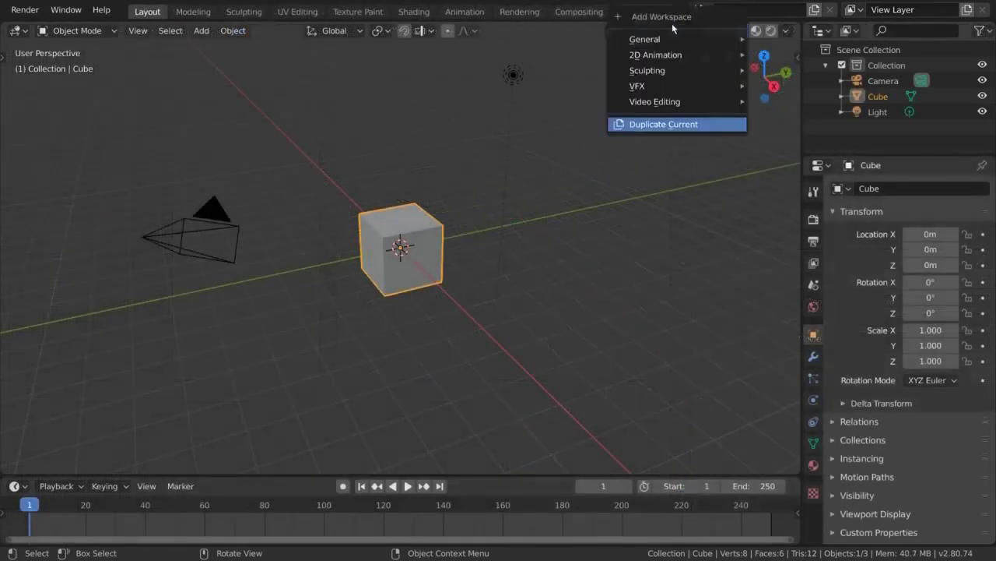
mouse_move(690, 58)
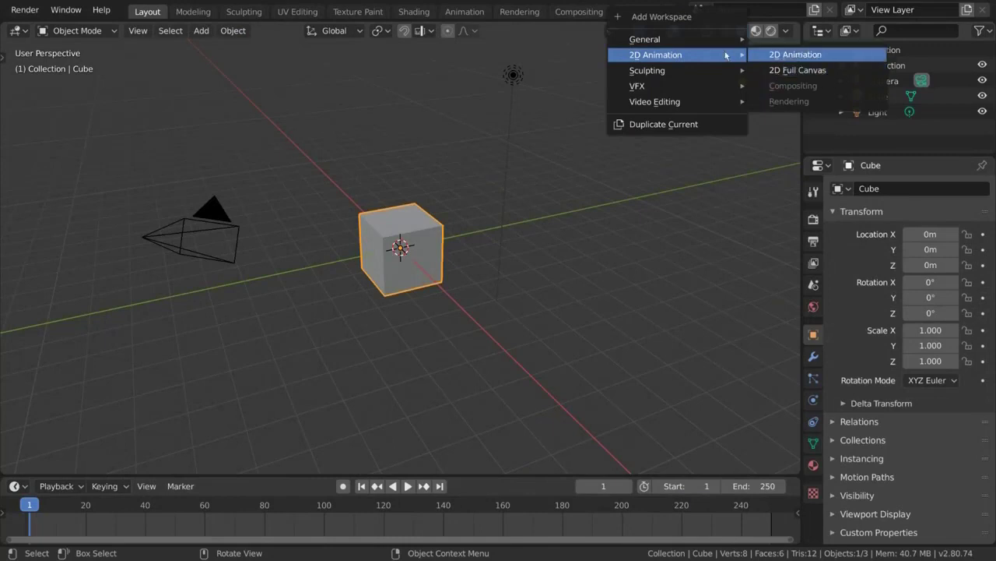
mouse_move(706, 85)
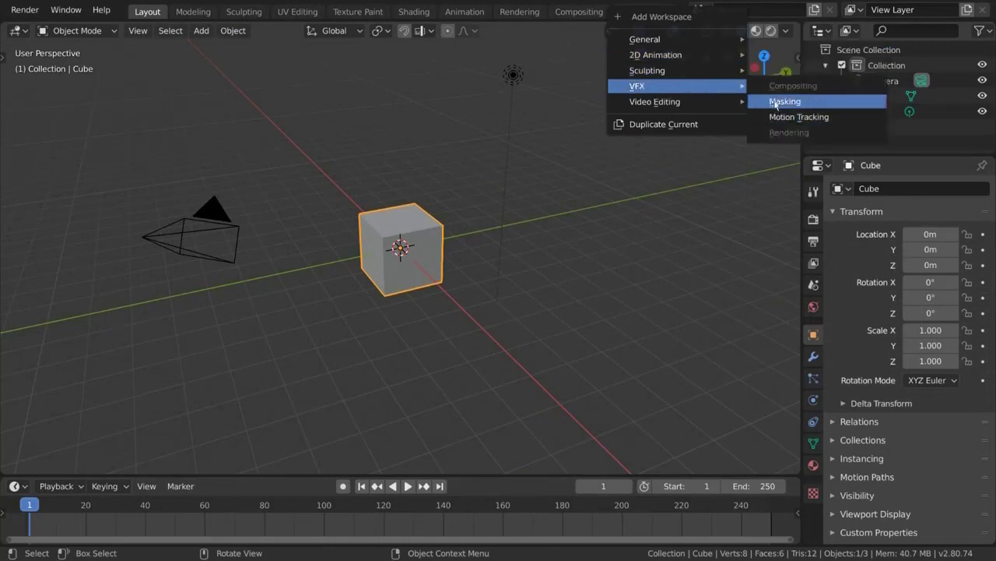
mouse_move(678, 101)
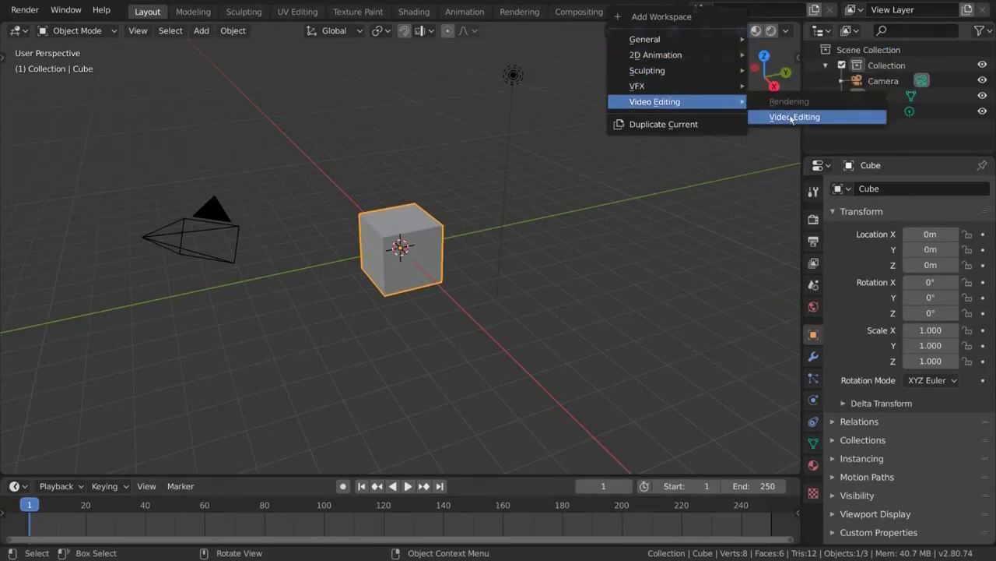
Start a new 2D Animation file and draw a stick figure's body stroke on frame 9 with the Draw Pencil.
key("ctrl+n")
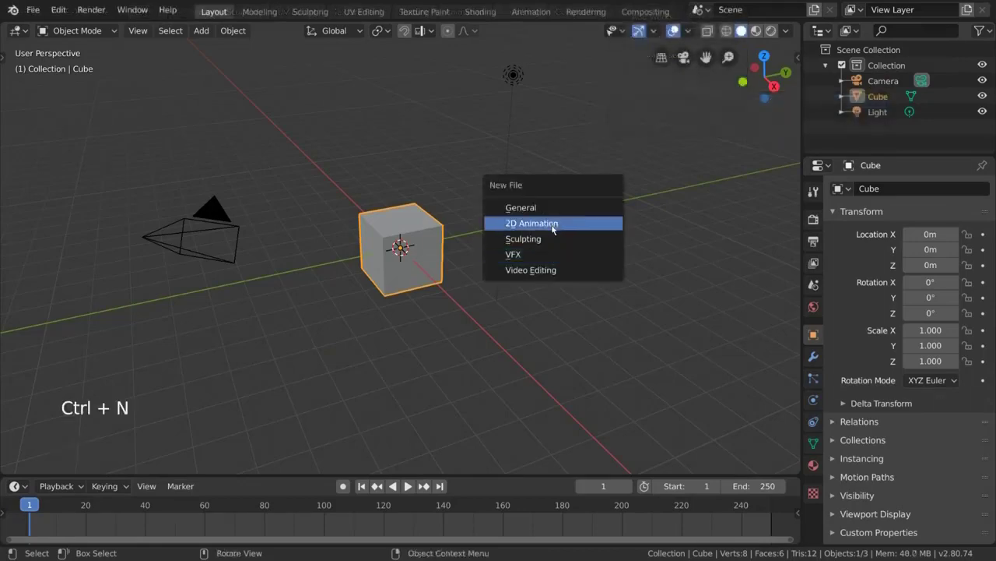
left_click(554, 224)
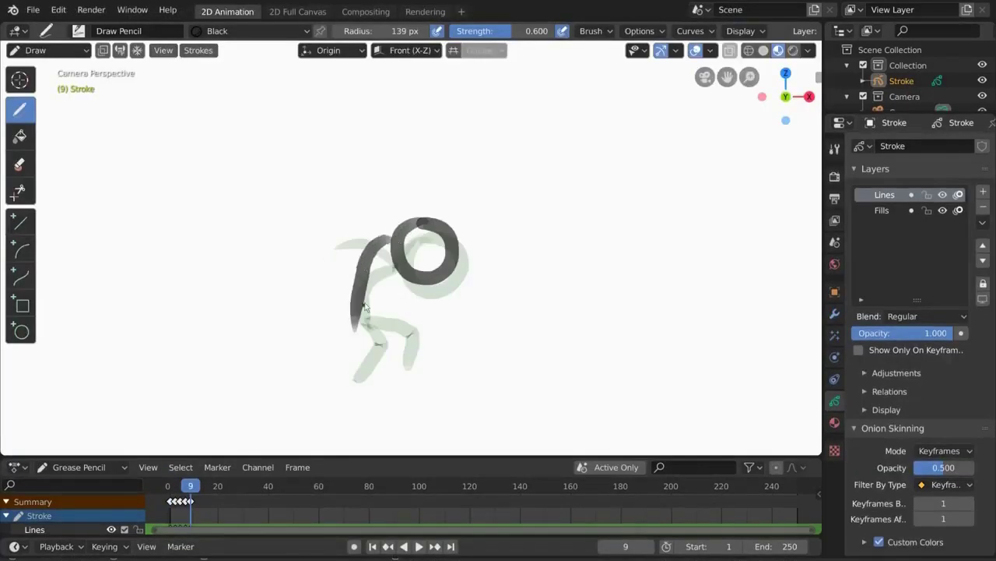
mouse_move(393, 243)
left_mouse_down()
mouse_move(366, 321)
mouse_move(385, 372)
left_mouse_up()
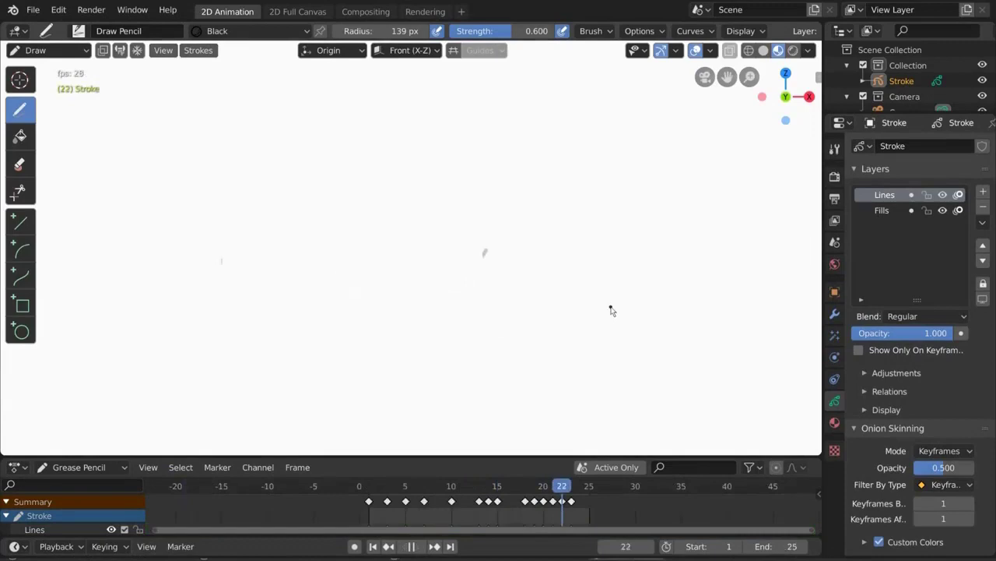
Start a new file from the VFX template.
key("ctrl+n")
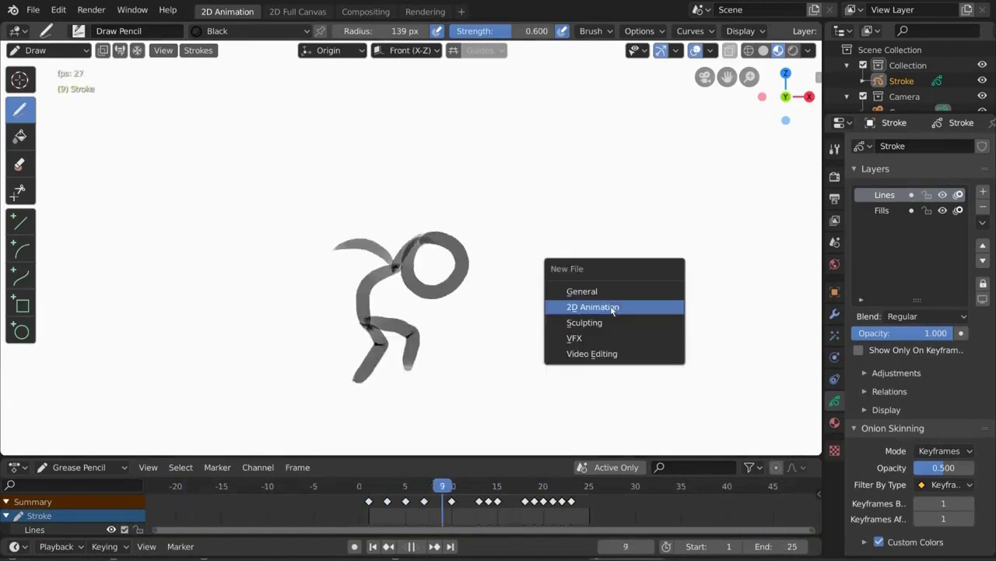
left_click(618, 338)
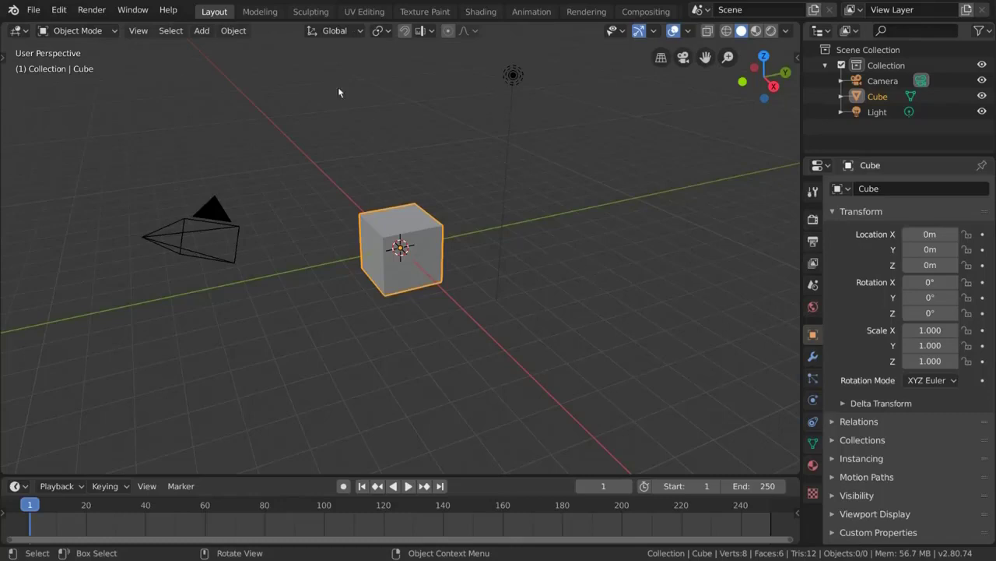
Switch to the Modeling workspace and view the interaction modes available for the cube.
left_click(261, 11)
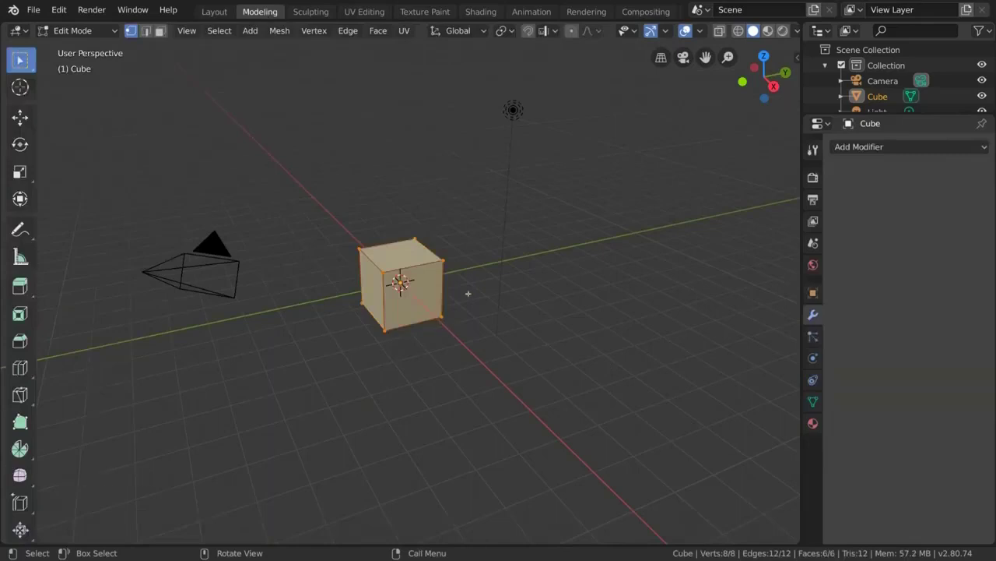
left_click(97, 29)
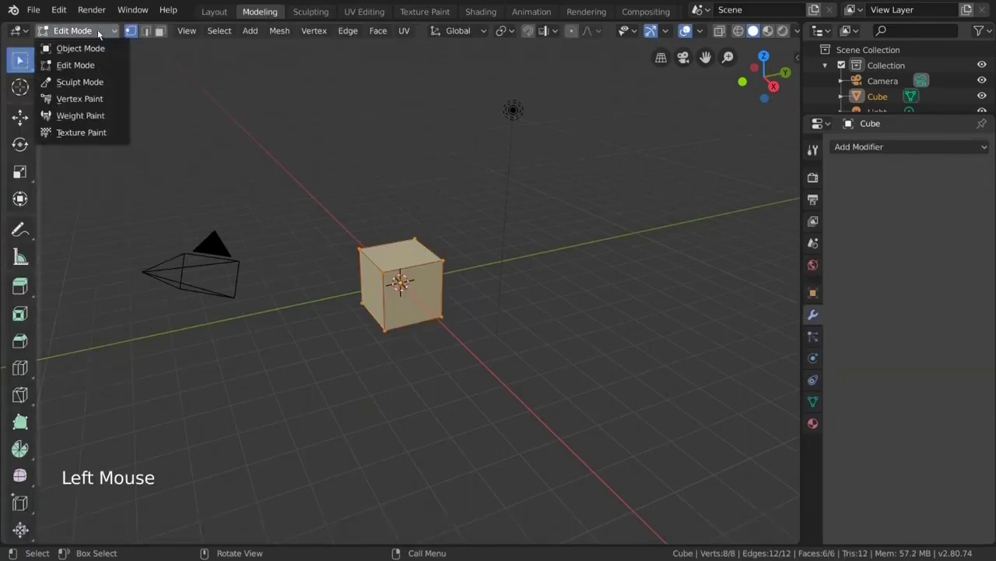
left_click(97, 30)
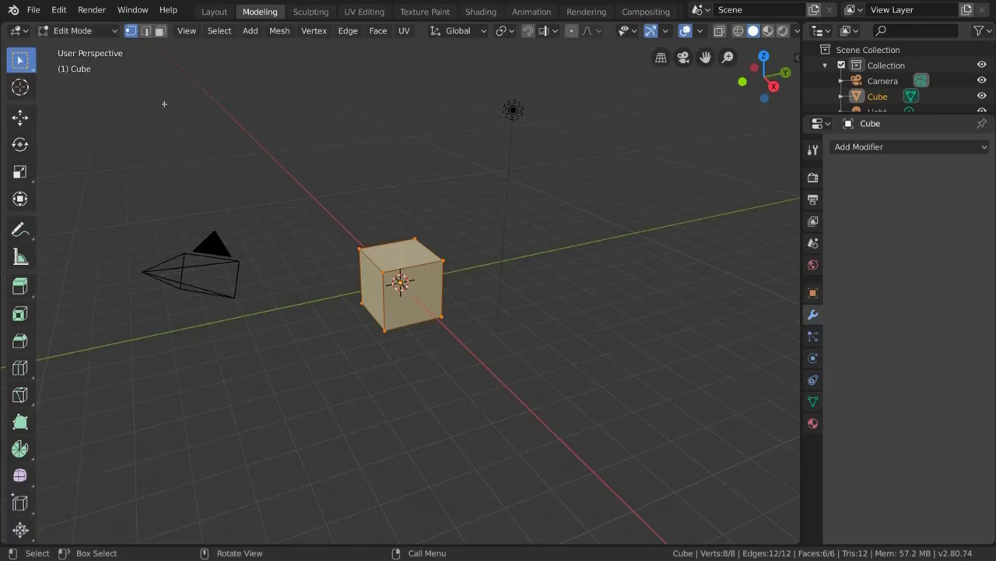
Examine the mesh editing tools in the toolbar, including hiding and showing it again.
scroll(31, 462, "down", 6)
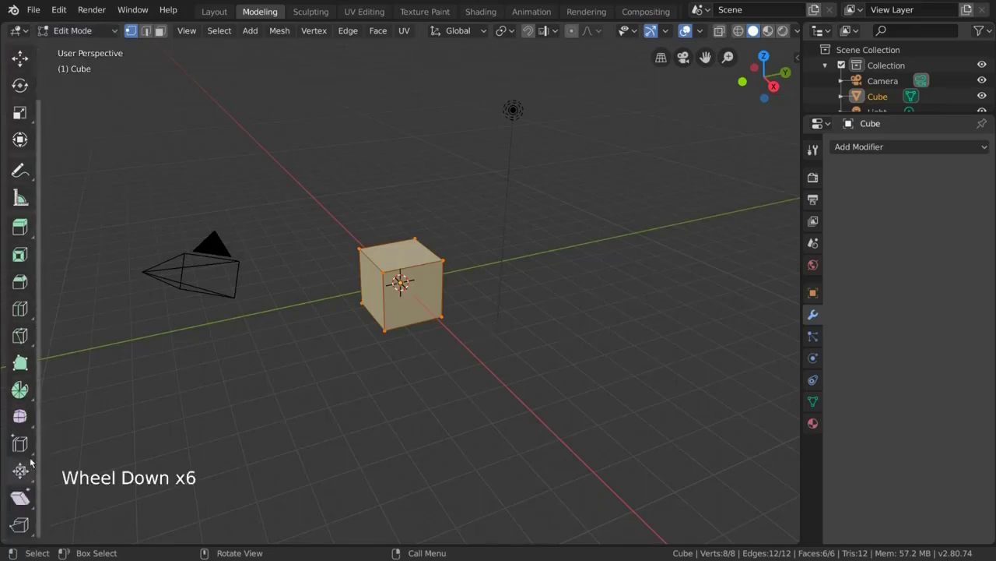
scroll(31, 462, "down", 5)
scroll(19, 350, "up", 8)
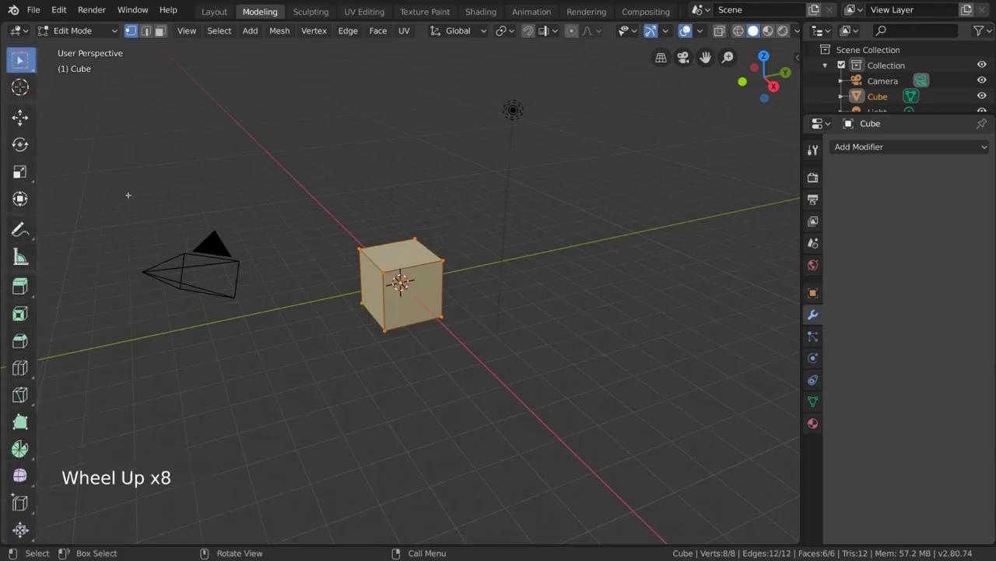
key("t")
key("t")
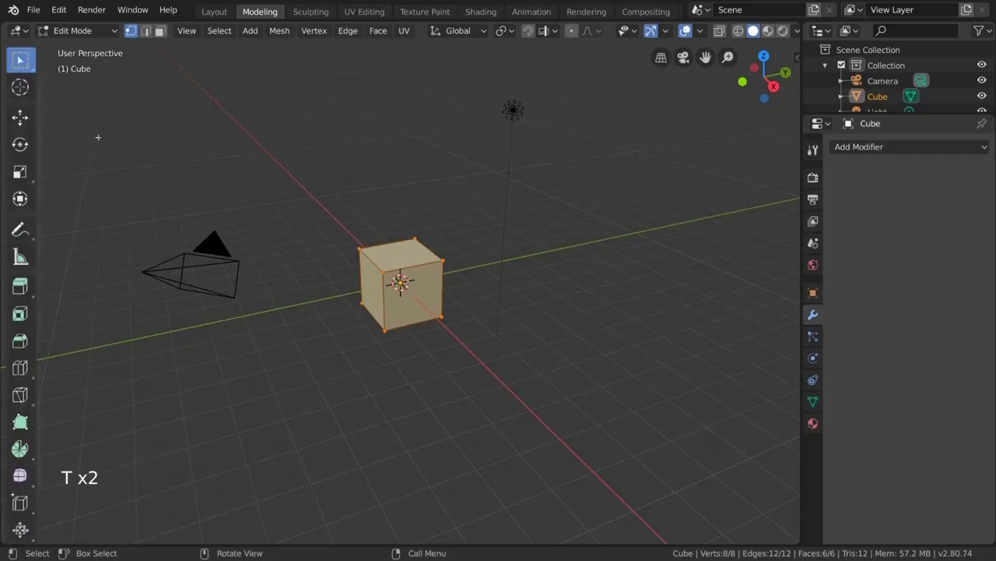
scroll(29, 284, "down", 4)
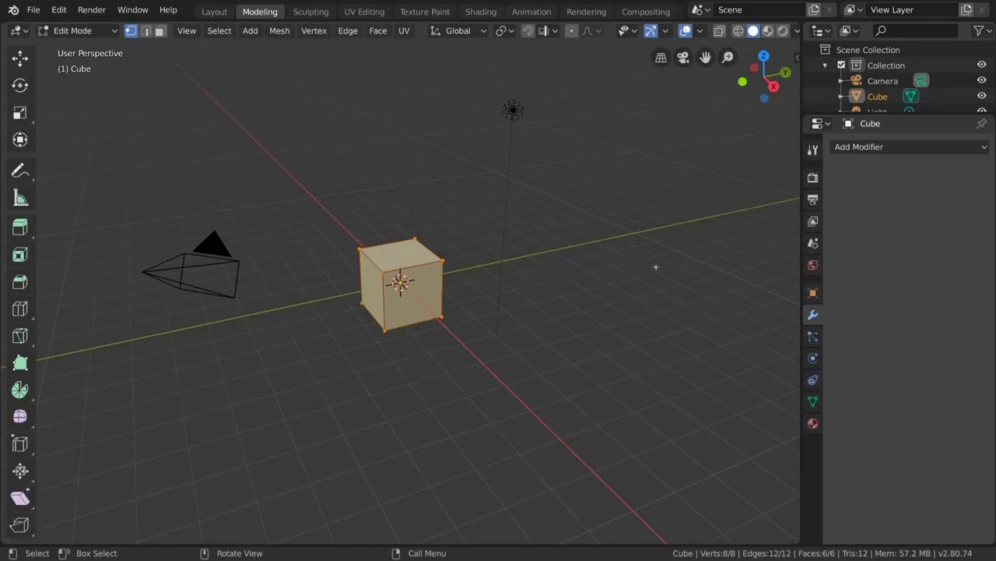
Examine the modifiers that can be added and the vertex, edge and face commands available in Edit Mode.
left_click(935, 148)
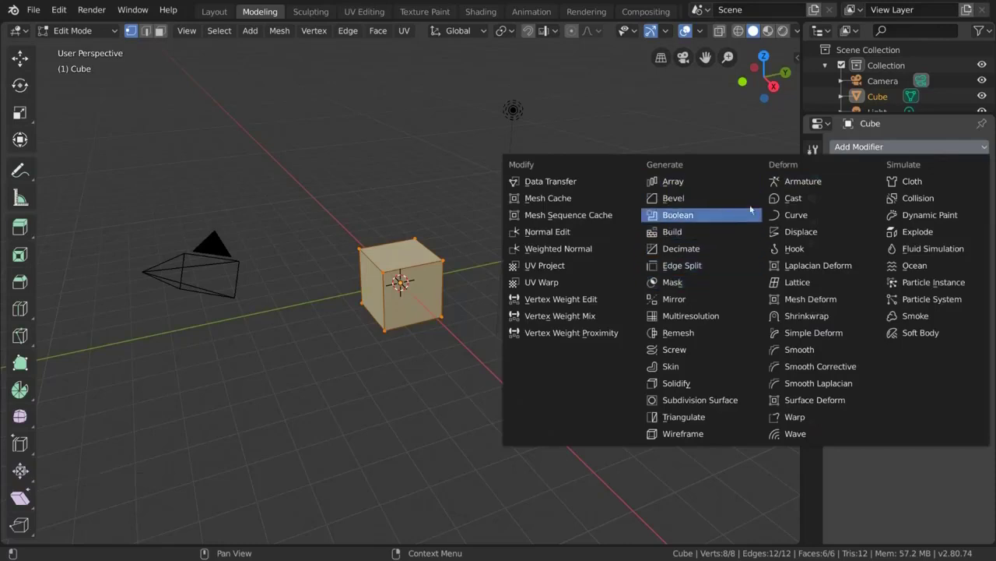
left_click(890, 144)
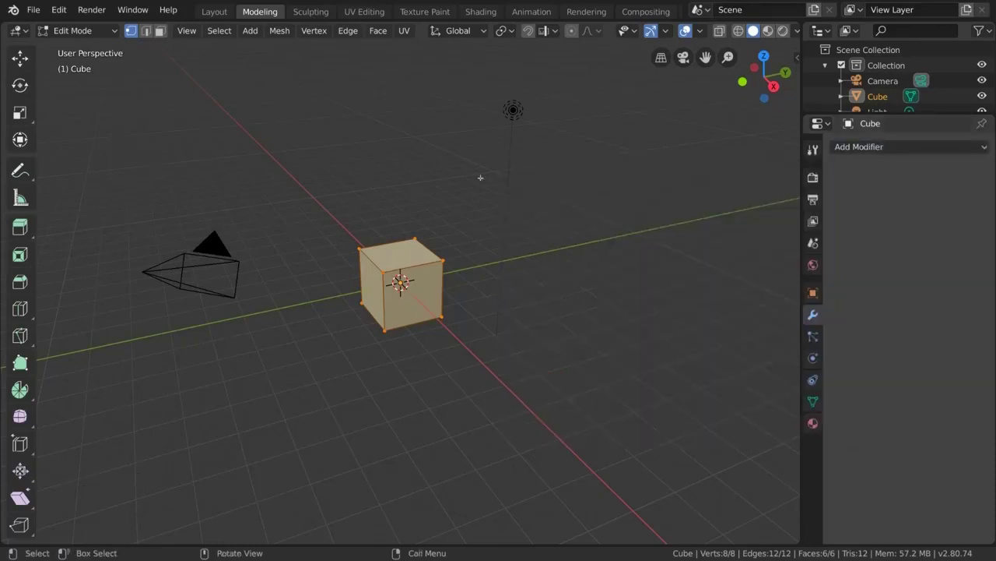
left_click(322, 32)
left_click(323, 33)
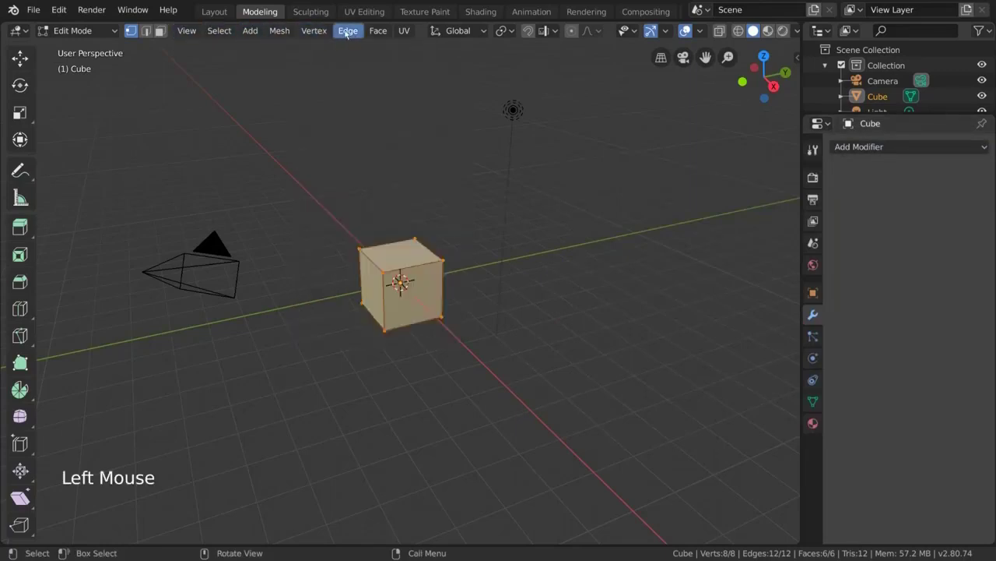
left_click(350, 31)
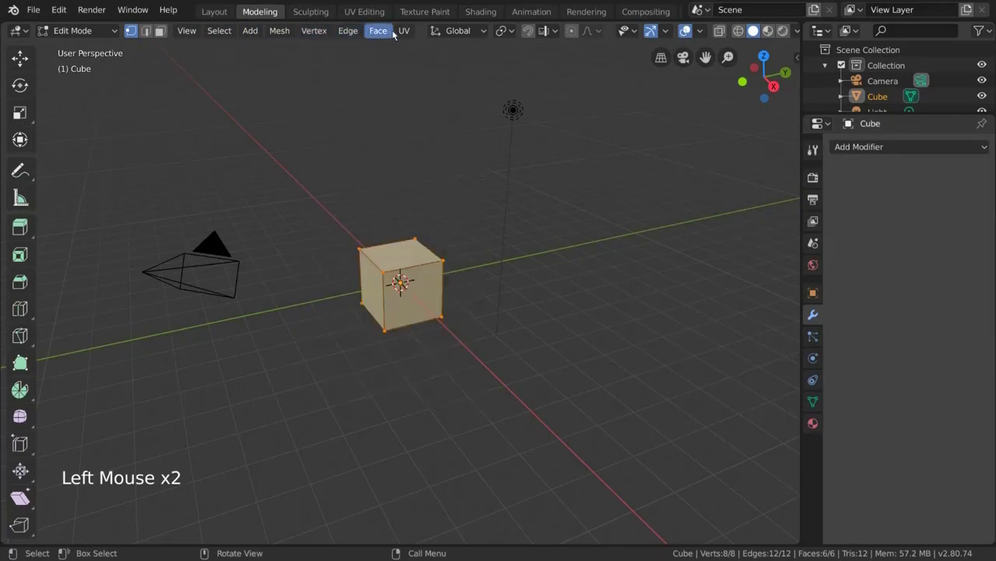
left_click(388, 32)
left_click(389, 32)
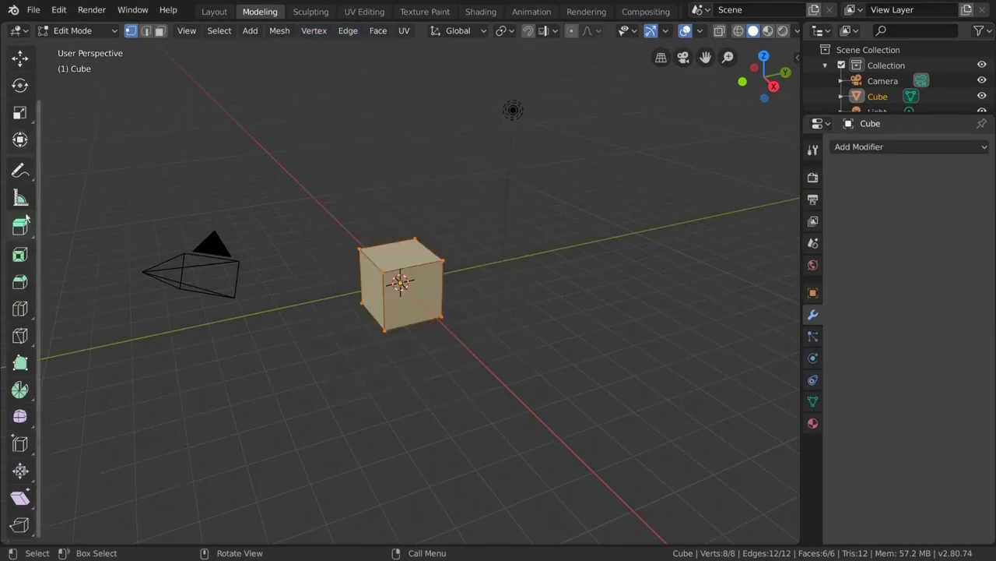
Add two loop cuts in each horizontal direction of the cube, dividing its top into a 3-by-3 grid.
scroll(24, 226, "down", 5)
left_click(19, 368)
left_click(412, 322)
left_click(412, 322)
left_click(102, 532)
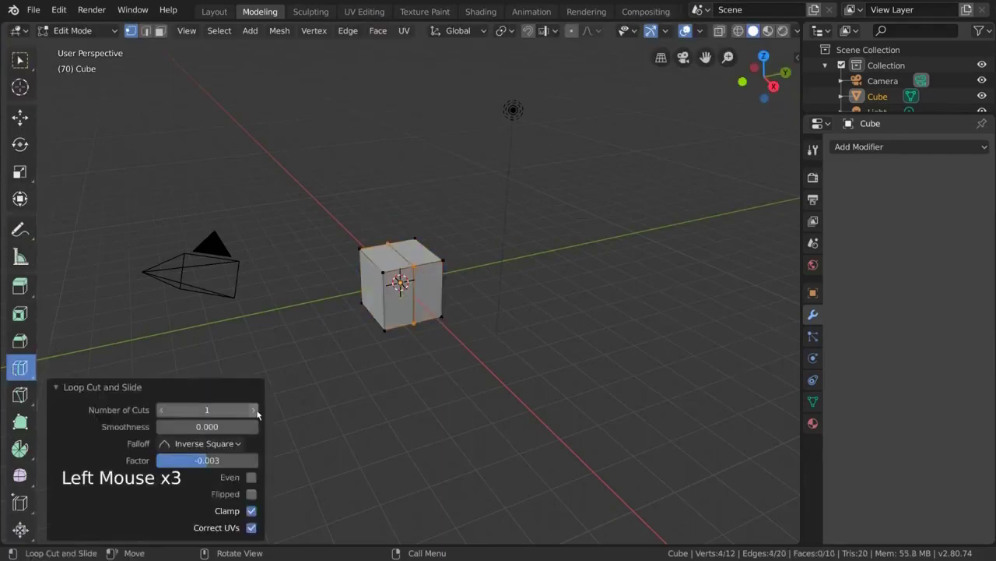
left_click(254, 410)
left_click(253, 411)
left_click(254, 410)
left_click(93, 387)
left_click(21, 60)
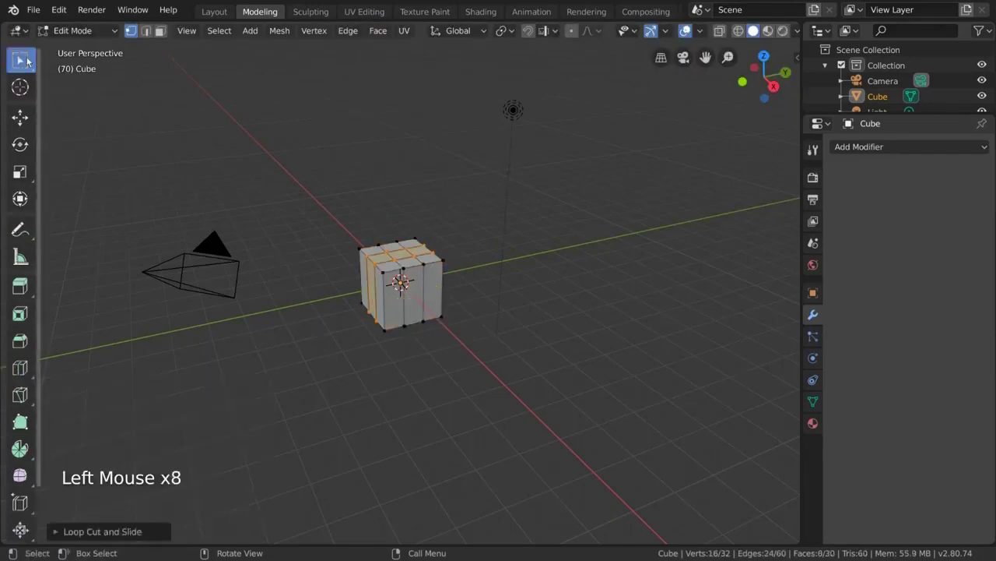
Scale the whole mesh down along the Z axis into a flat seat slab.
key("a")
key("s")
key("z")
left_click(469, 258)
In face select mode, select the three top faces along one edge and, using X-ray, the four bottom corner faces.
left_click(161, 31)
left_click(410, 266)
left_click(418, 272, "shift")
left_click(428, 282, "shift")
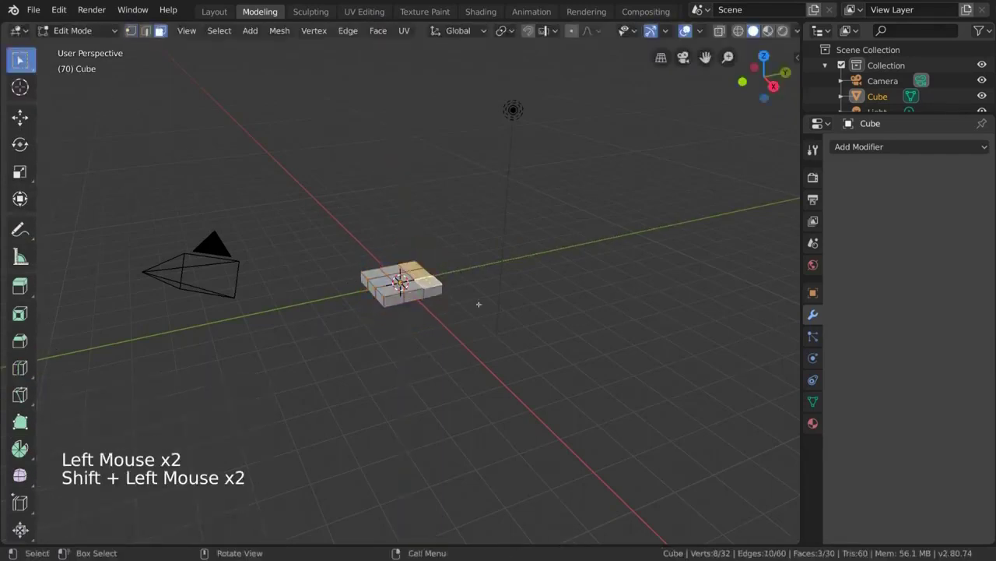
key("alt+z")
left_click(429, 283, "shift")
left_click(373, 284, "shift")
left_click(409, 276, "shift")
left_click(428, 293, "shift")
Extrude the selected faces into a tall chair back and four legs, and adjust their ends along the Z axis.
mouse_move(20, 285)
left_mouse_down()
mouse_move(106, 299)
mouse_move(111, 322)
left_mouse_up()
left_click_drag(572, 235, 575, 287)
key("g")
key("z")
left_click(574, 244)
Set the viewport to Solid shading and scale and move the selected end faces to adjust the chair's back and legs.
key("z")
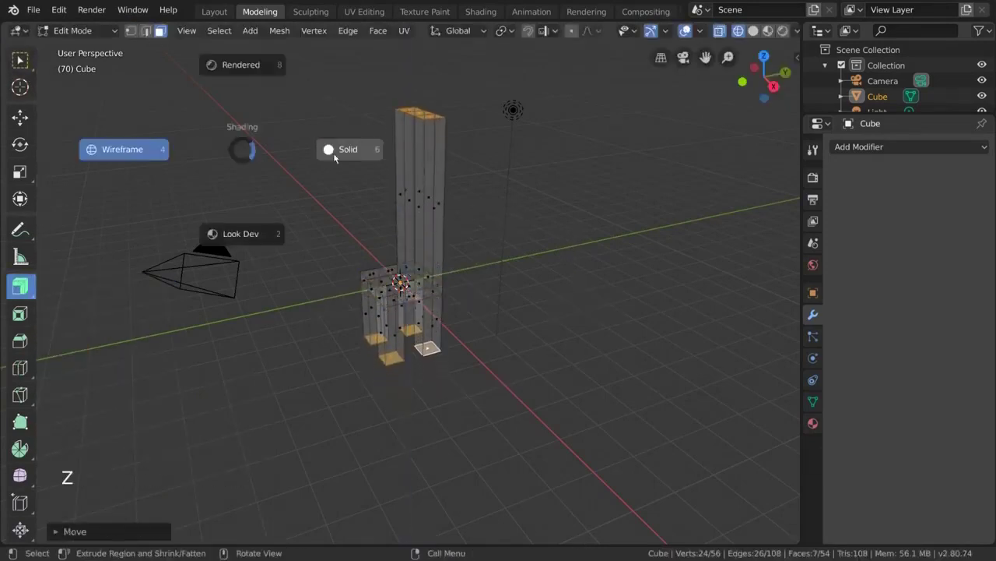
left_click(334, 154)
middle_click_drag(240, 174, 745, 171)
key("g")
key("s")
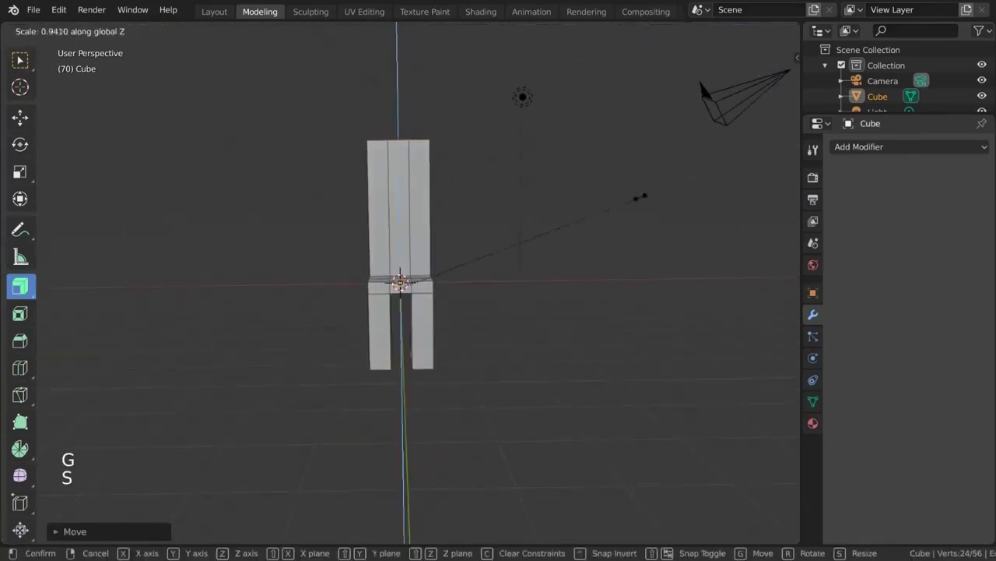
key("g")
mouse_move(499, 194)
middle_mouse_down()
mouse_move(523, 189)
mouse_move(493, 200)
middle_mouse_up()
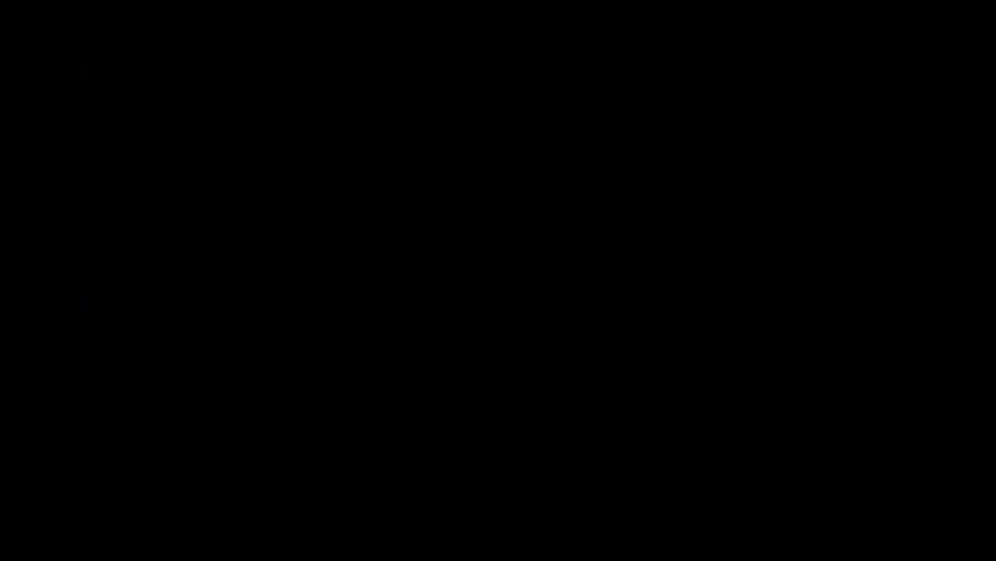